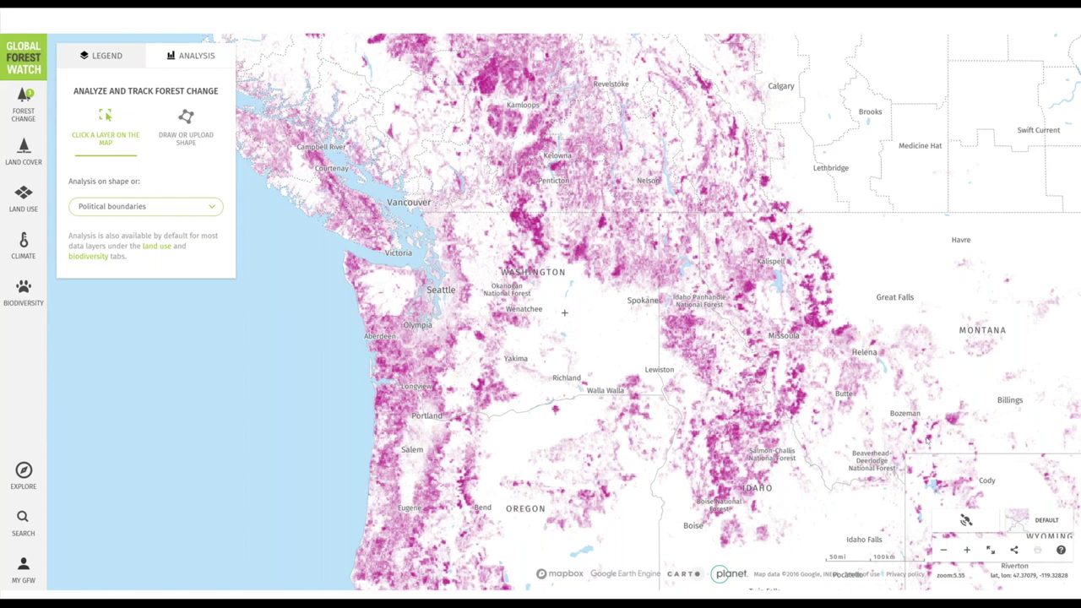
Select Washington state on the map and run its forest change analysis.
click(565, 312)
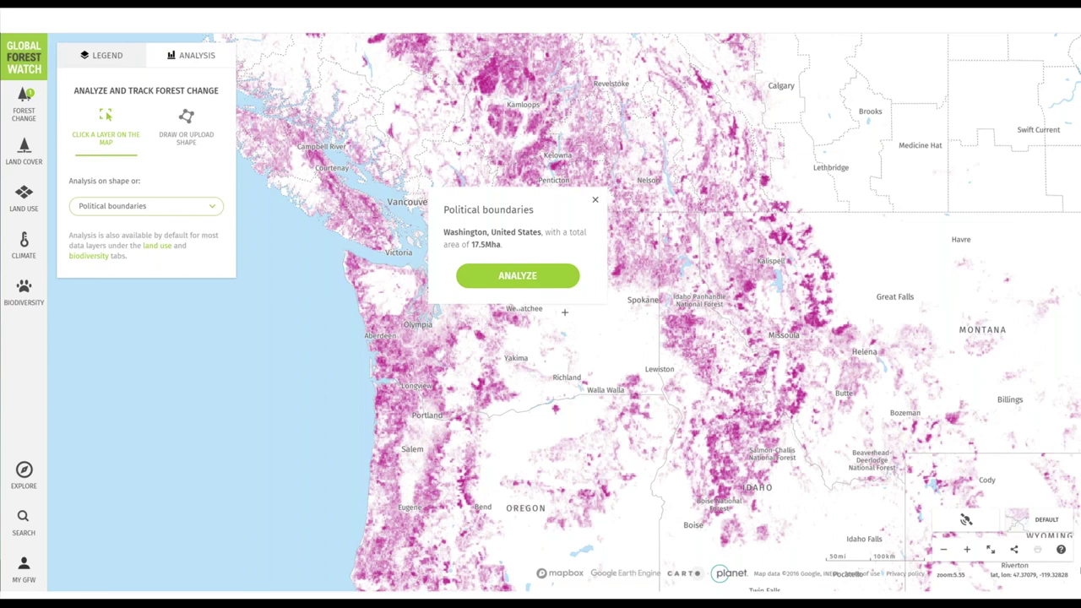
click(517, 275)
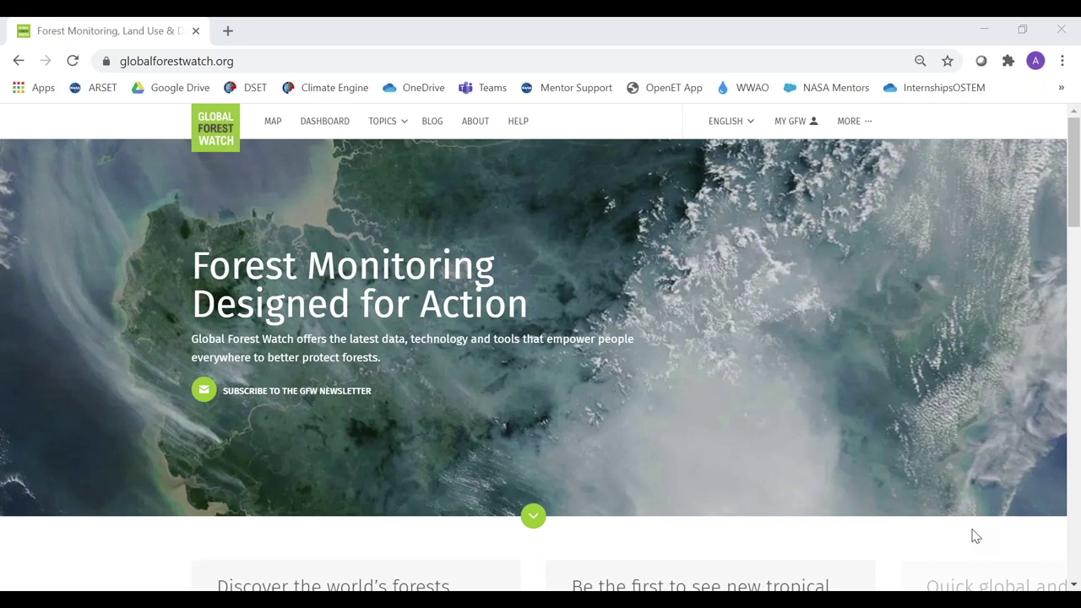
scroll(976, 536, down, 3)
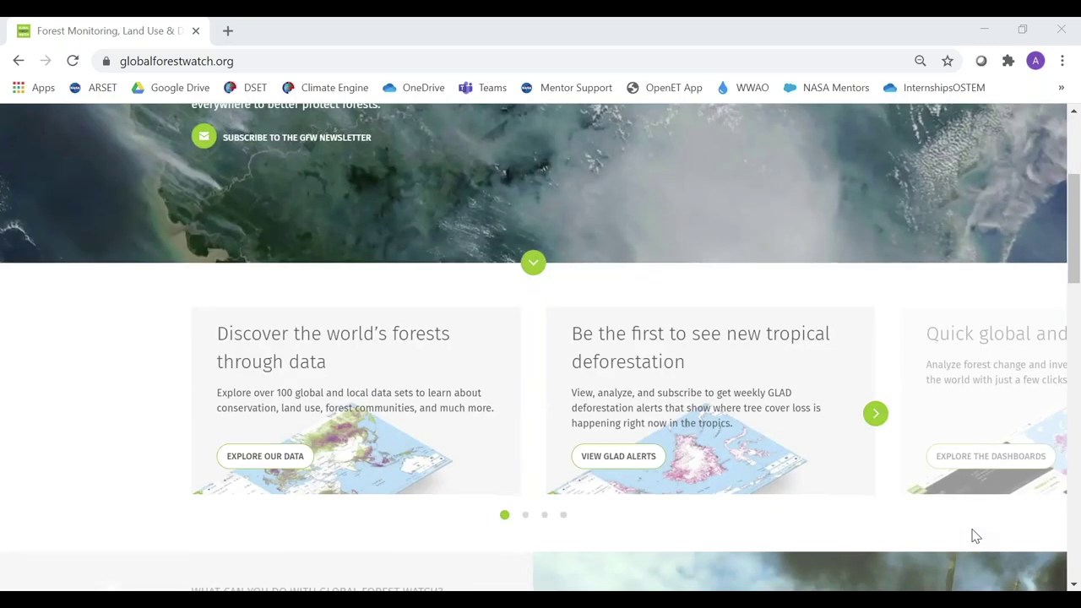
scroll(976, 536, down, 2)
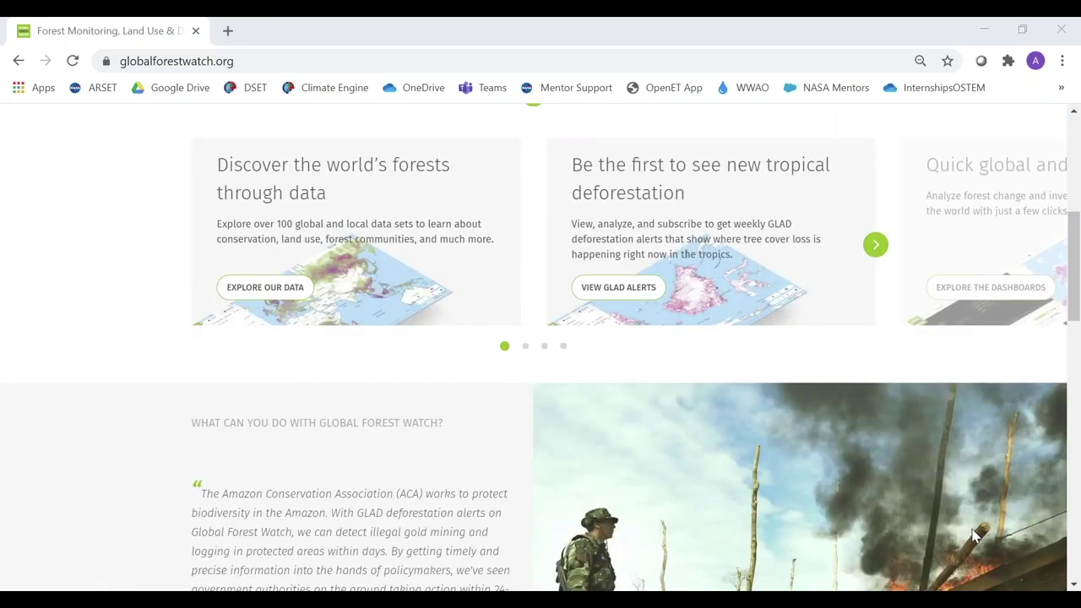
scroll(976, 537, down, 5)
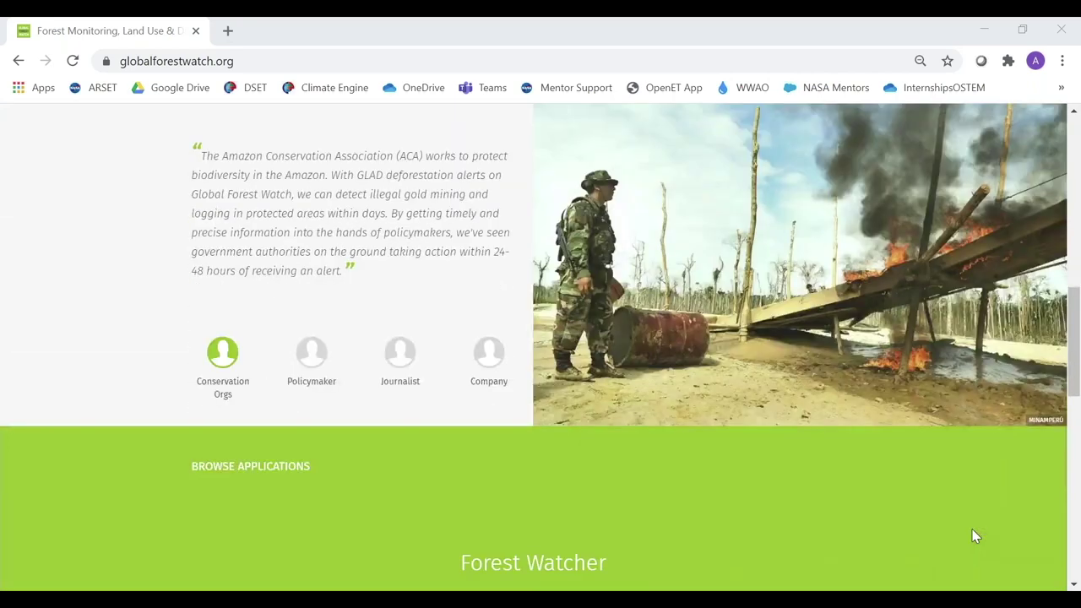
scroll(976, 536, down, 4)
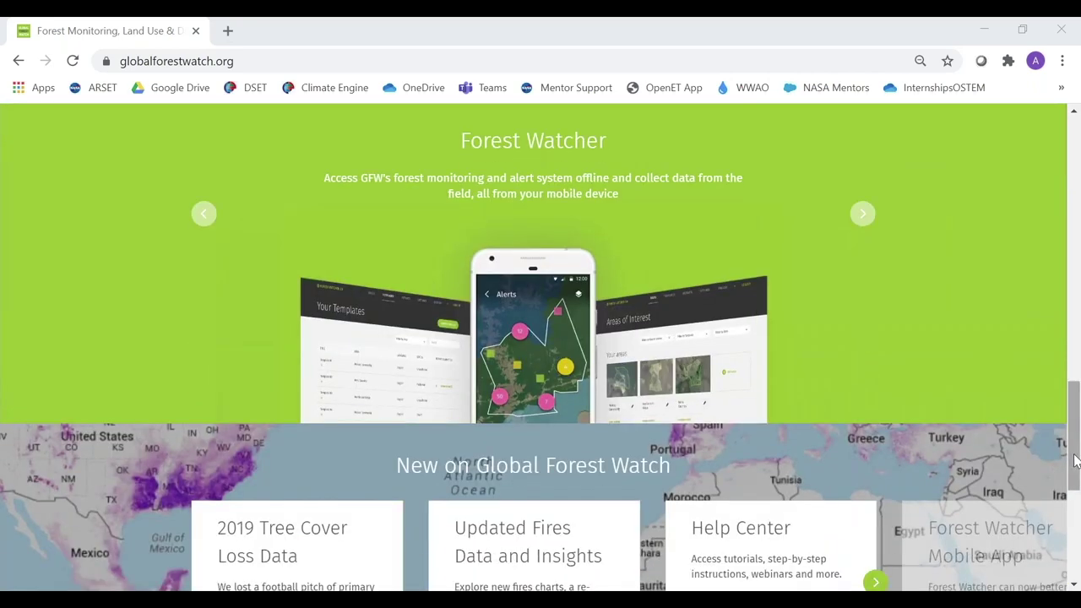
drag(1076, 461, 1075, 194)
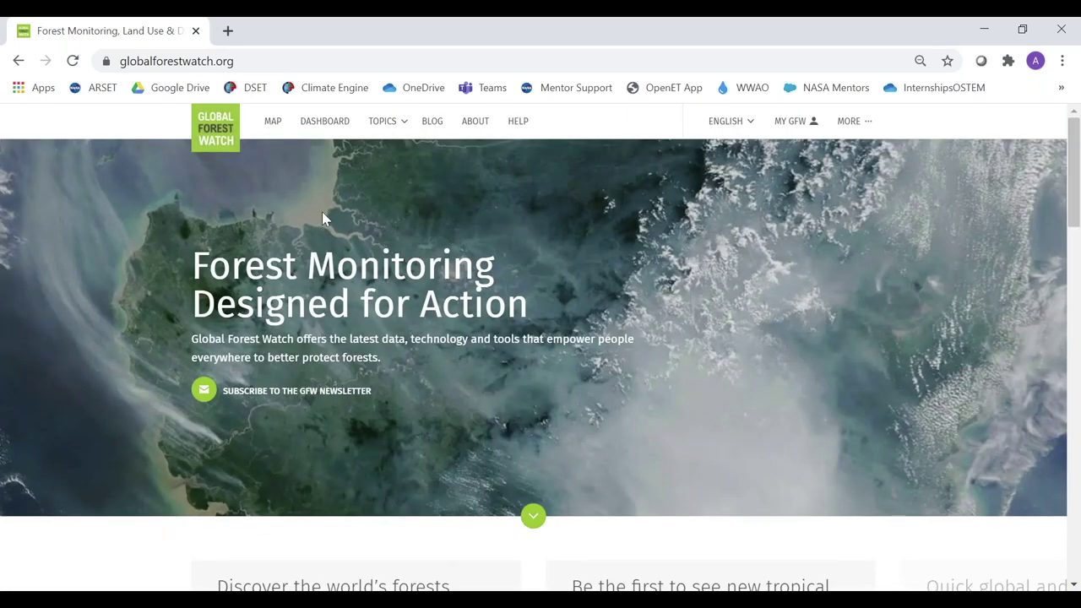
Open the world map with tree cover gain 2001-2012, loss 2001-2019 and 2010 cover layers.
click(273, 124)
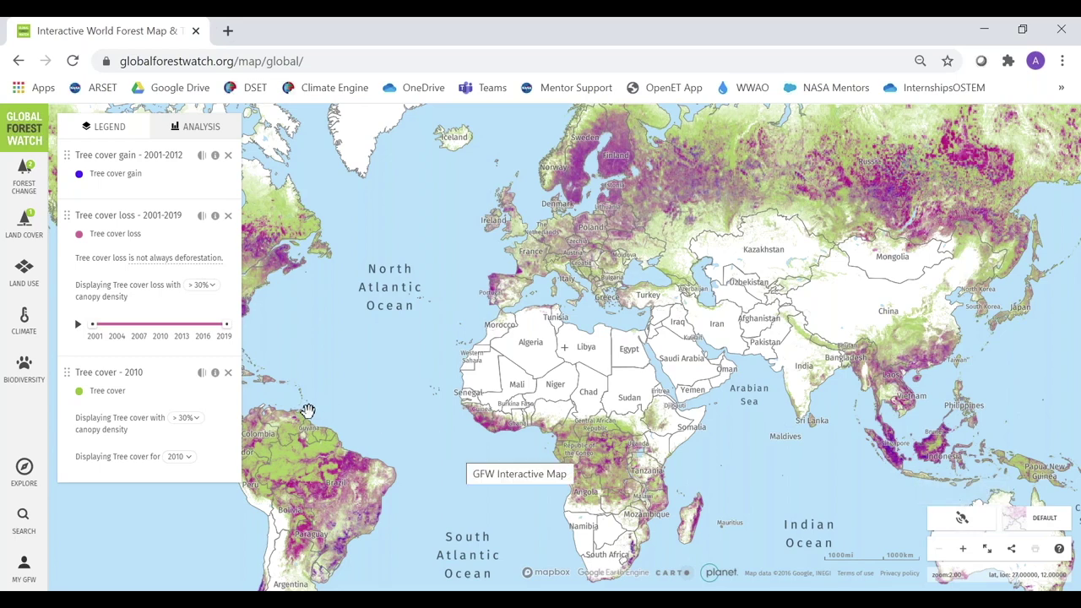
Remove the tree cover gain 2001-2012 layer and frame the map on North America.
click(229, 156)
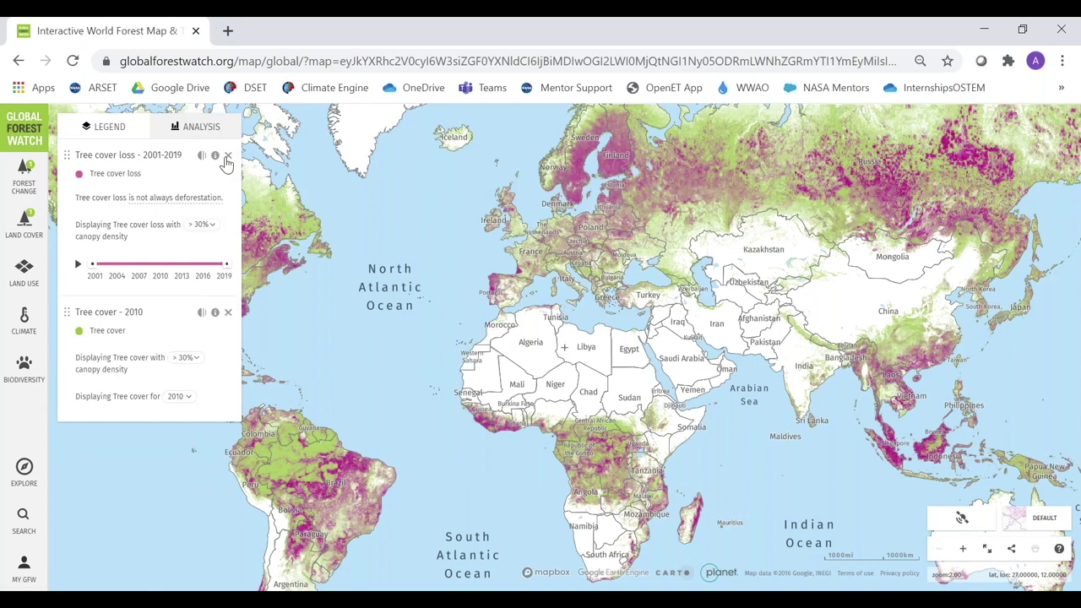
drag(500, 200, 698, 222)
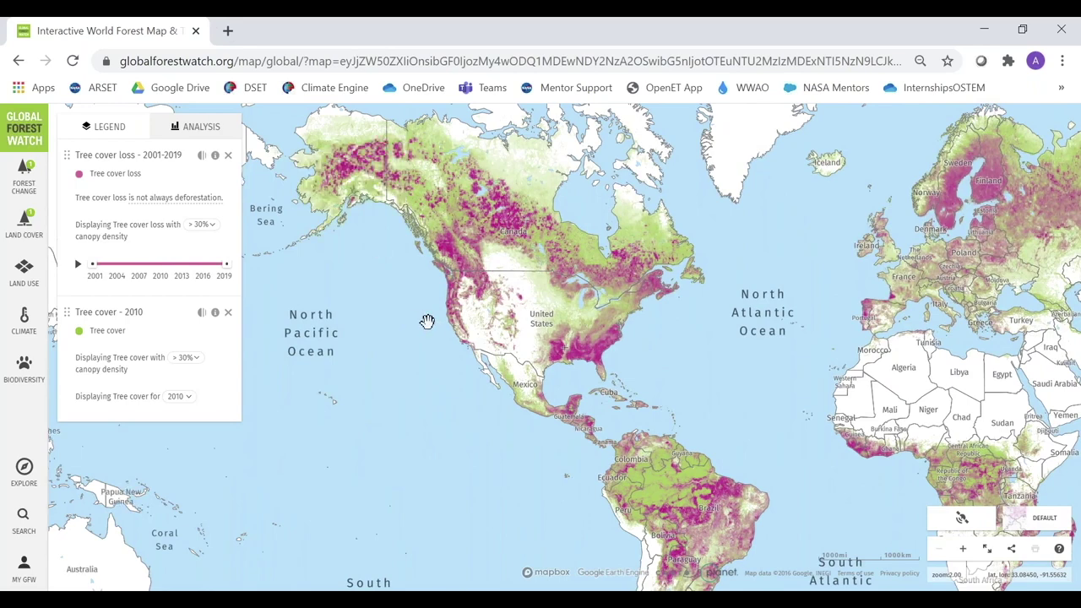
scroll(428, 322, up, 2)
drag(586, 313, 569, 388)
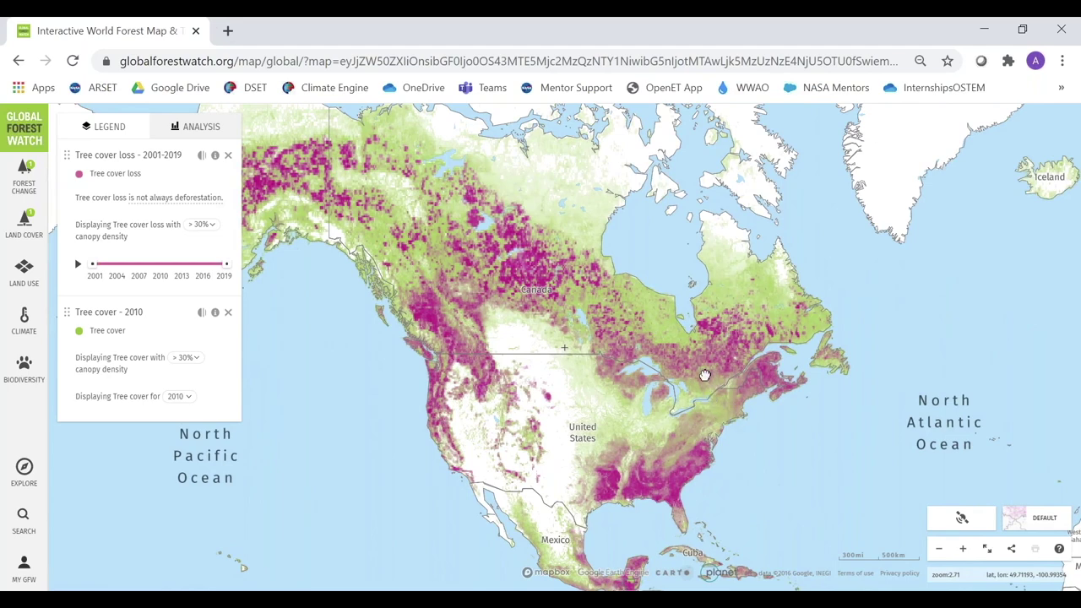
drag(709, 377, 700, 359)
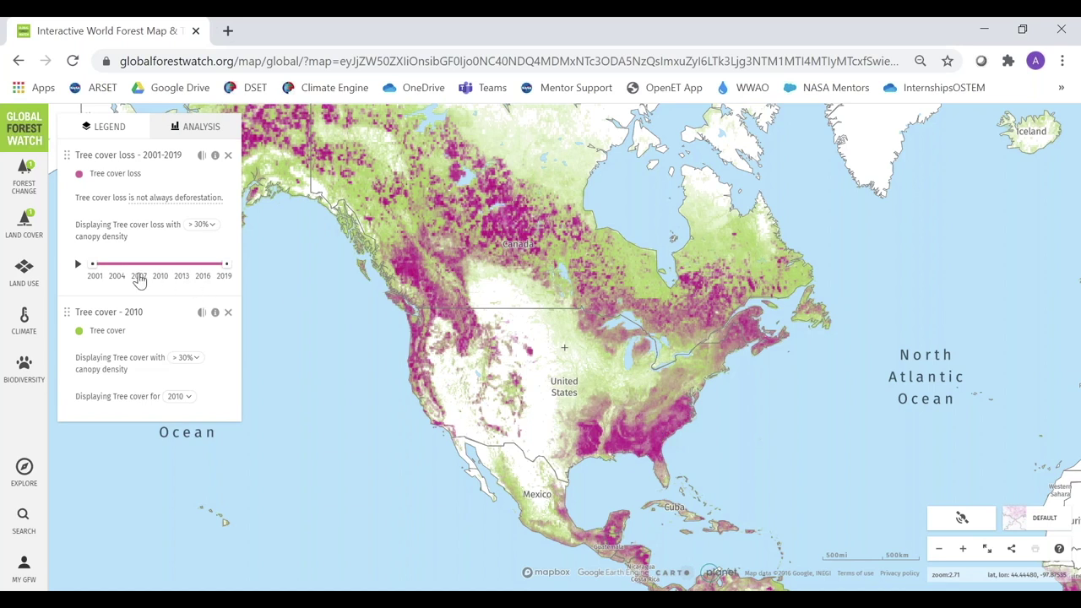
Animate tree cover loss year by year, then view the 30 m, 2001-2019 loss dataset details.
click(78, 266)
click(78, 264)
mouse_move(150, 206)
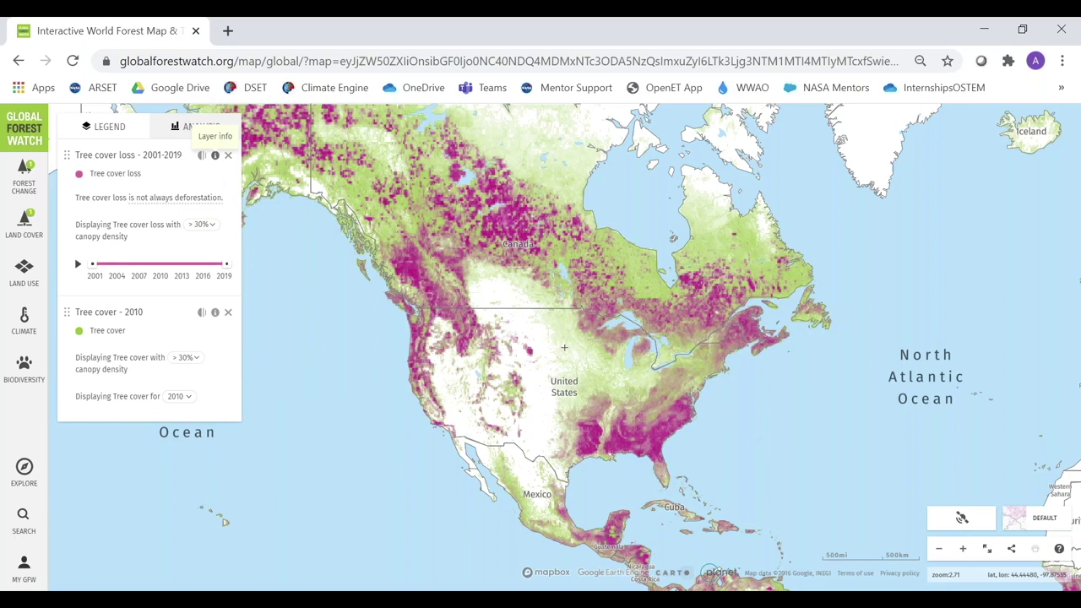
click(215, 155)
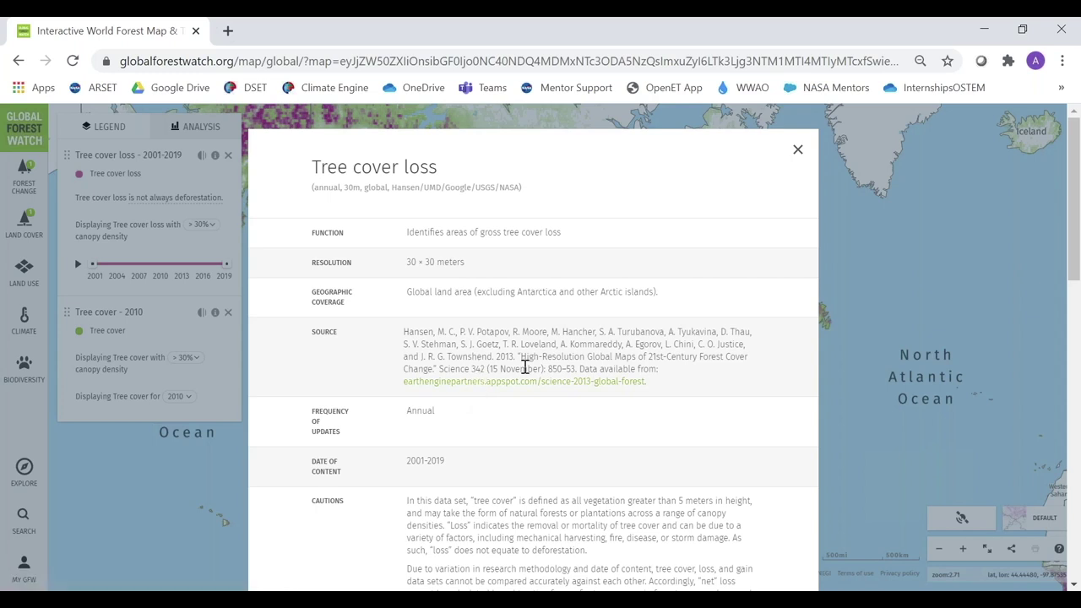
scroll(525, 367, down, 3)
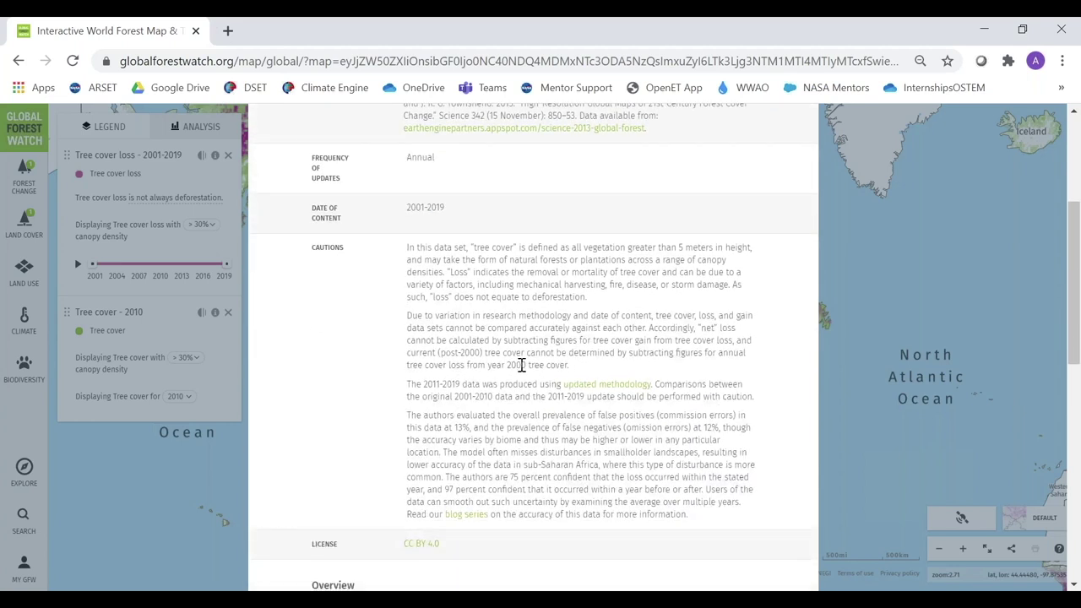
scroll(521, 365, down, 5)
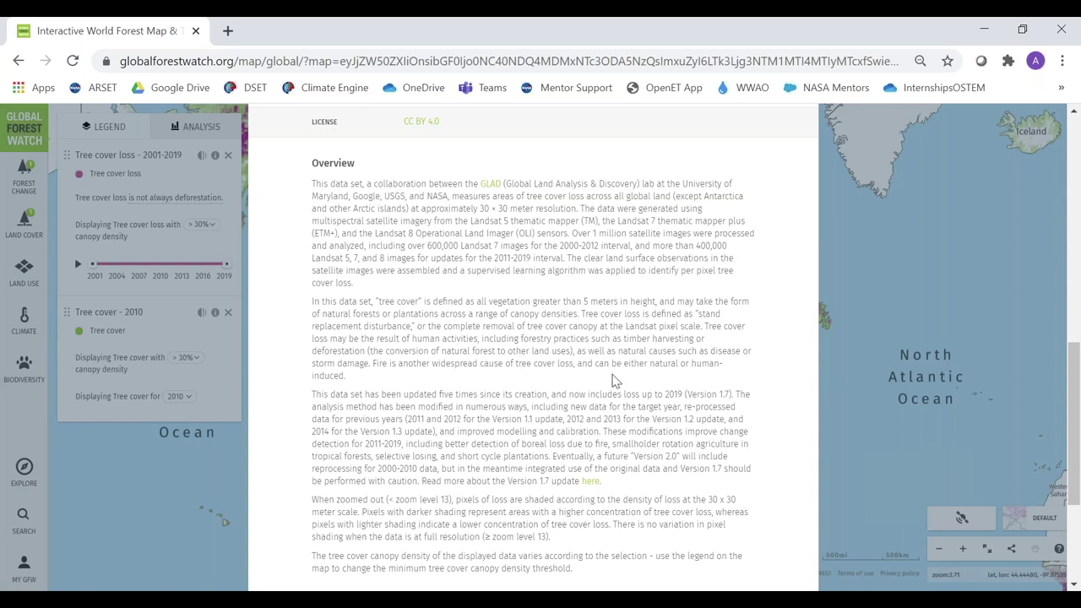
scroll(614, 381, up, 5)
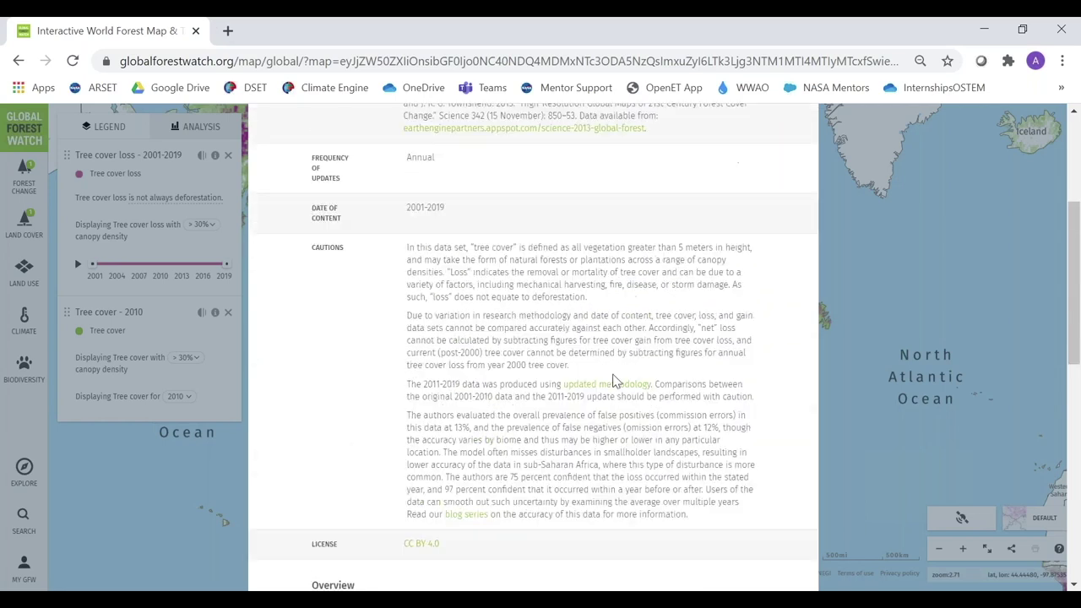
scroll(615, 381, up, 3)
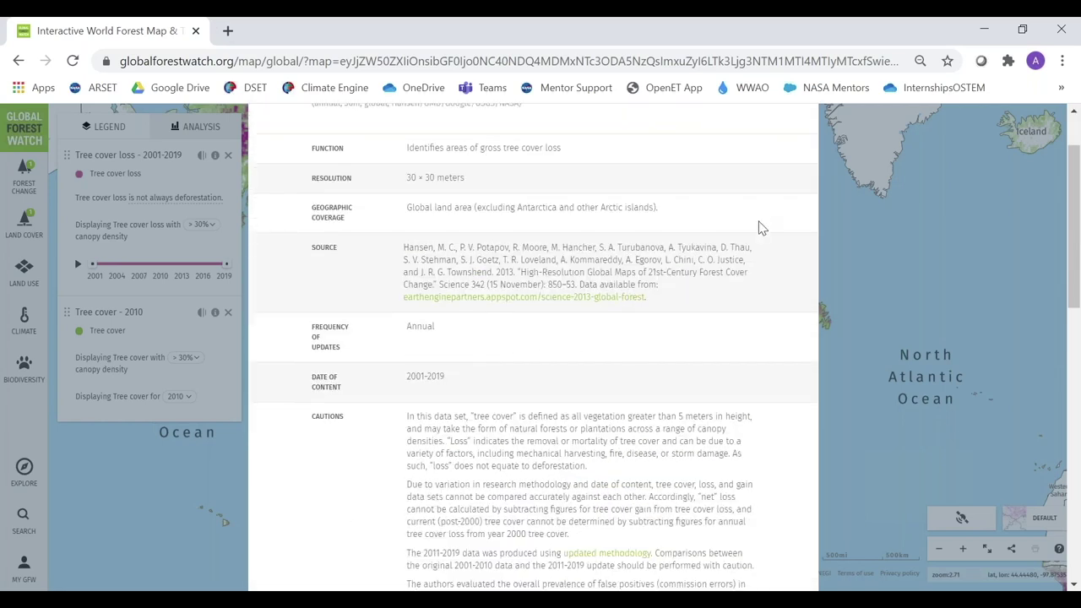
click(798, 149)
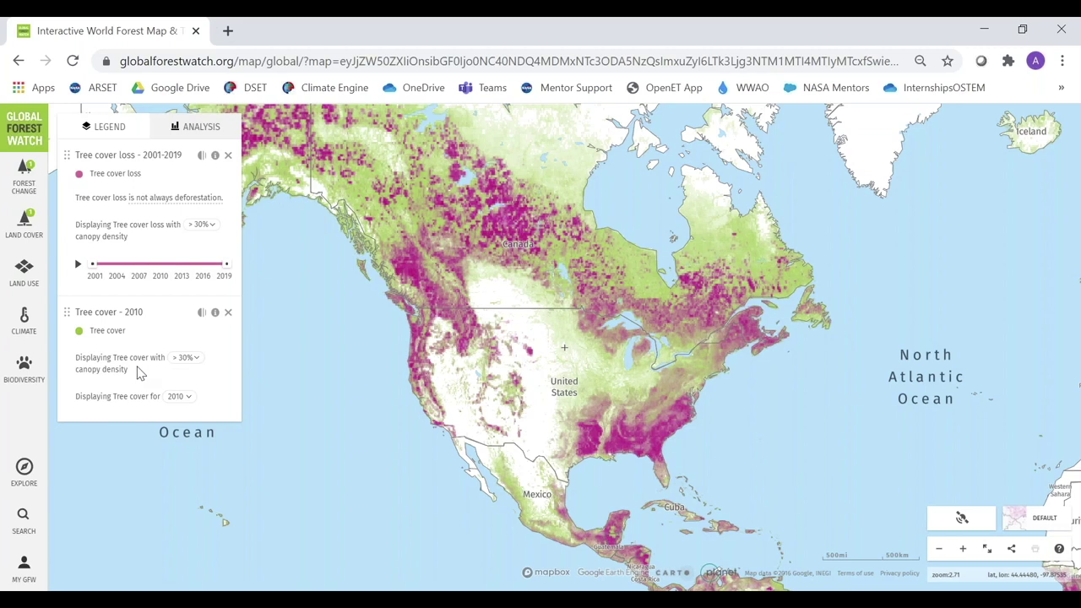
click(192, 132)
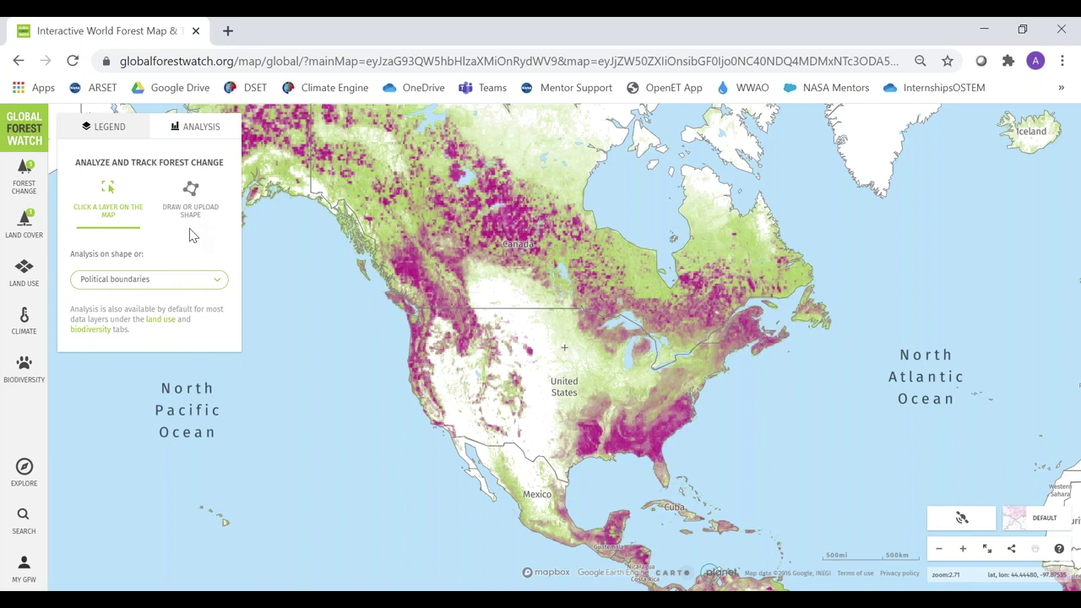
Keep Political boundaries as the analysis shape, zoom in, and select the United States.
click(218, 288)
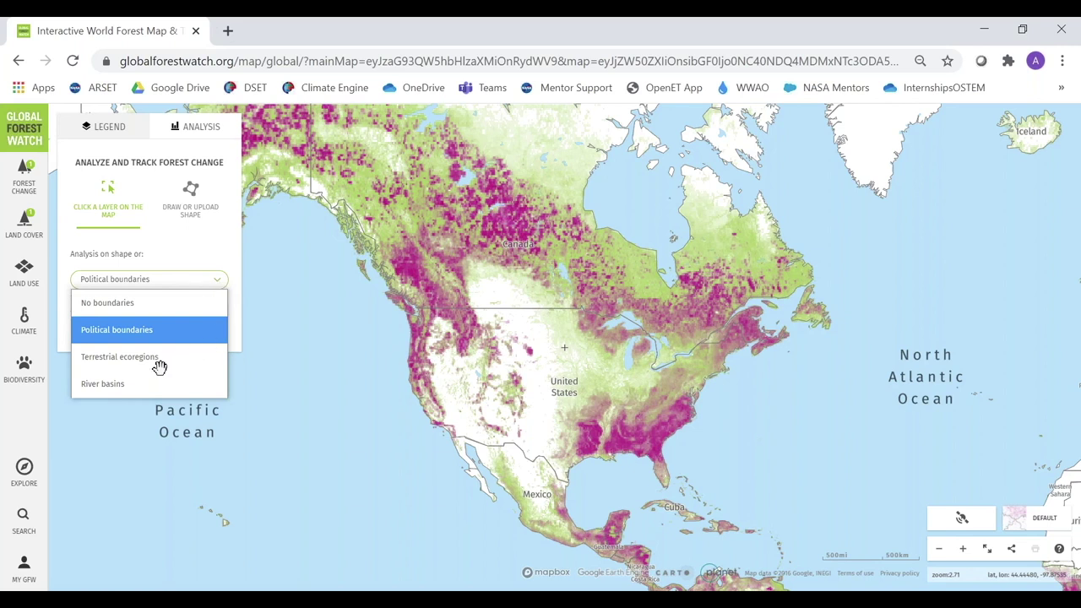
click(212, 333)
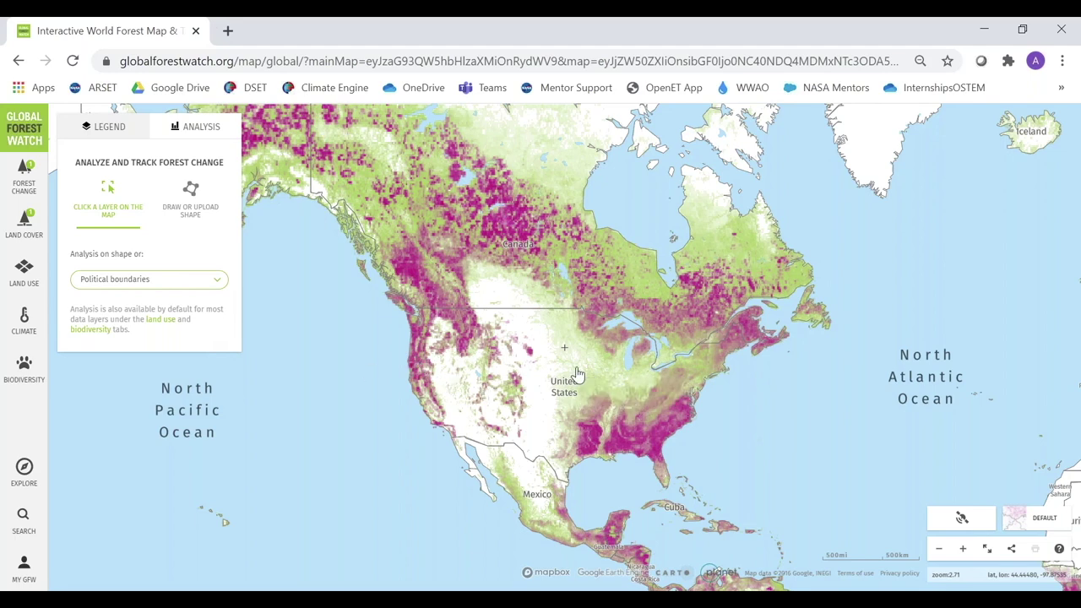
scroll(580, 376, up, 3)
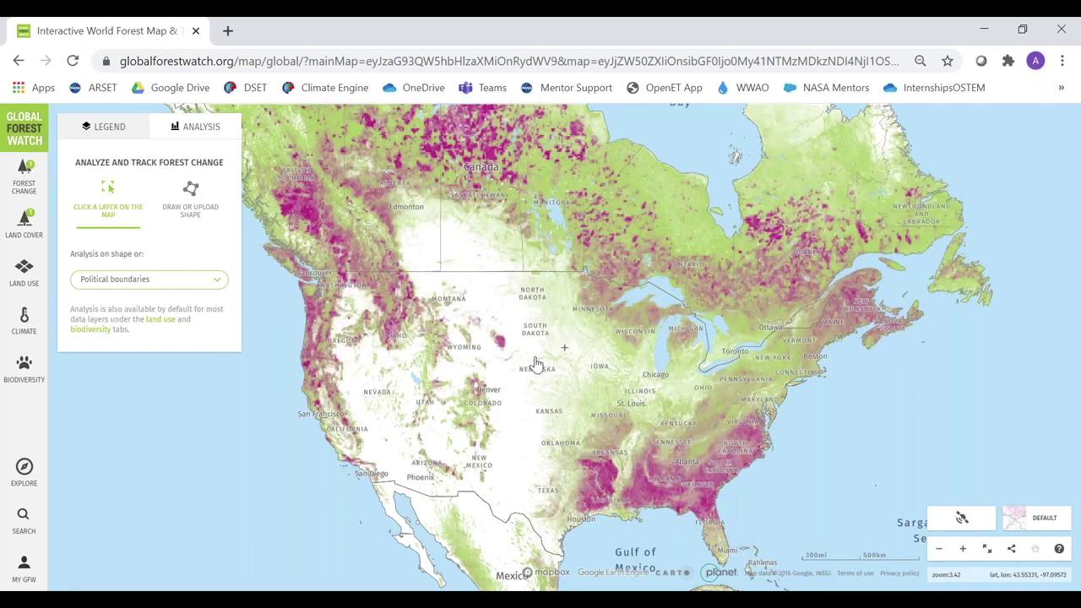
click(536, 363)
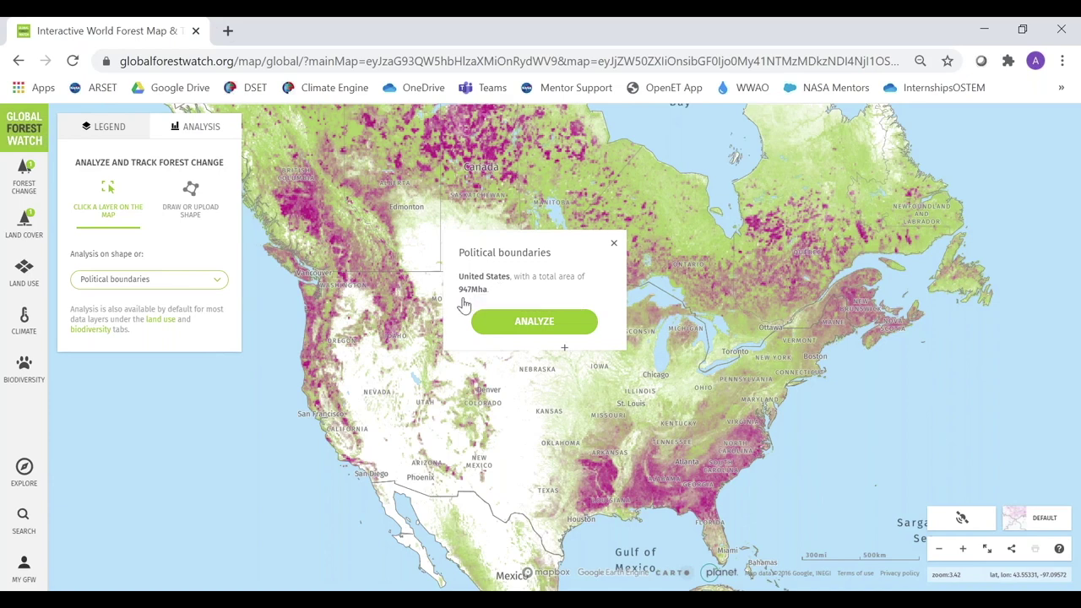
Analyze the United States to show 252Mha natural forest in 2010 and 1.70Mha lost in 2019.
click(542, 329)
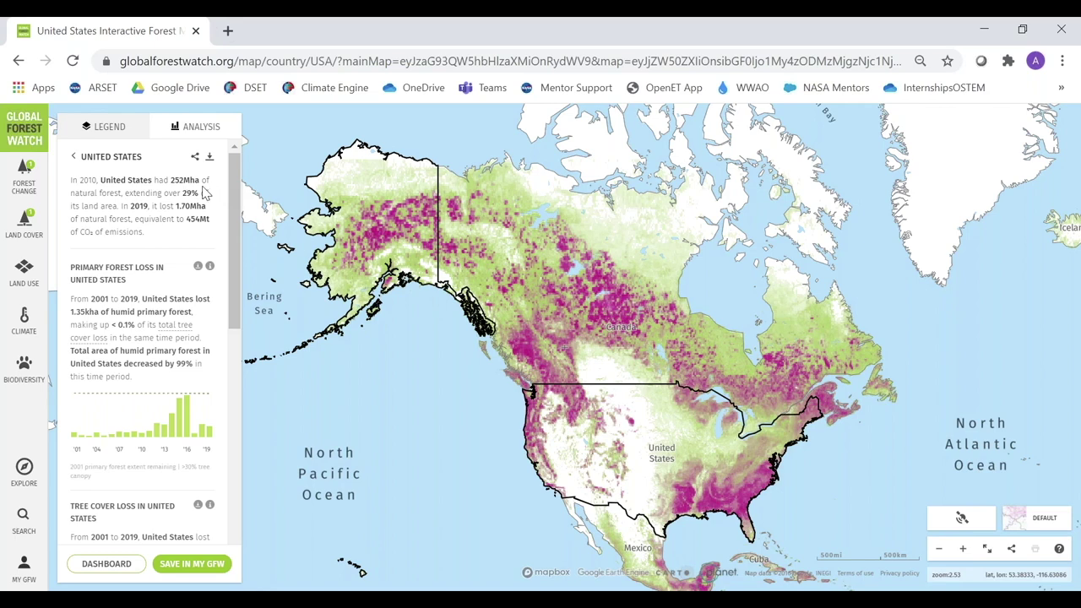
Scroll through the US results (40.3Mha lost 2001-2019, 14% decrease) and return to the Legend.
drag(230, 182, 233, 240)
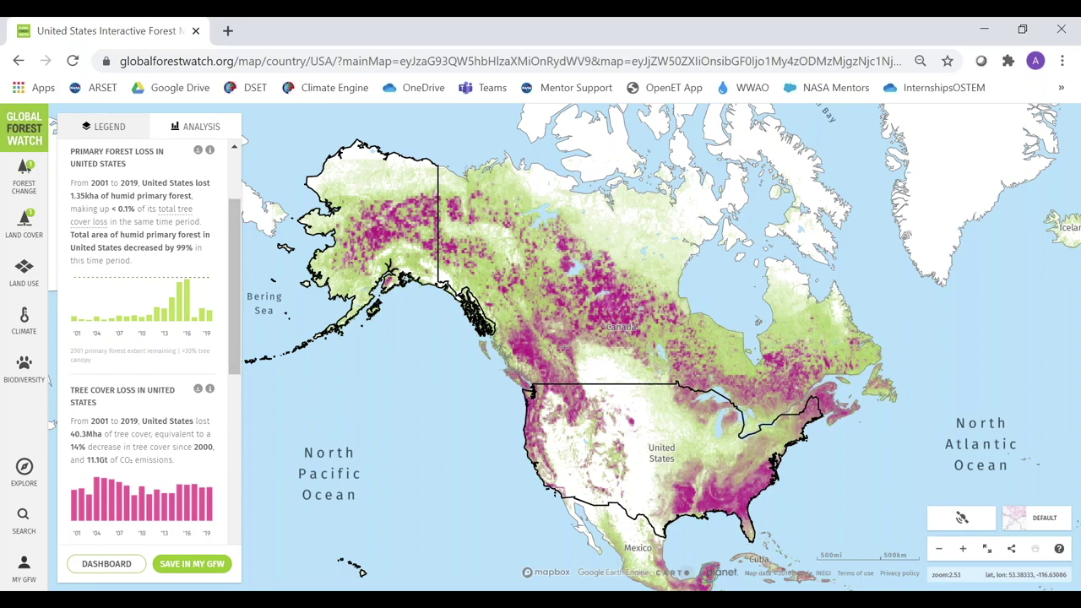
drag(233, 230, 236, 321)
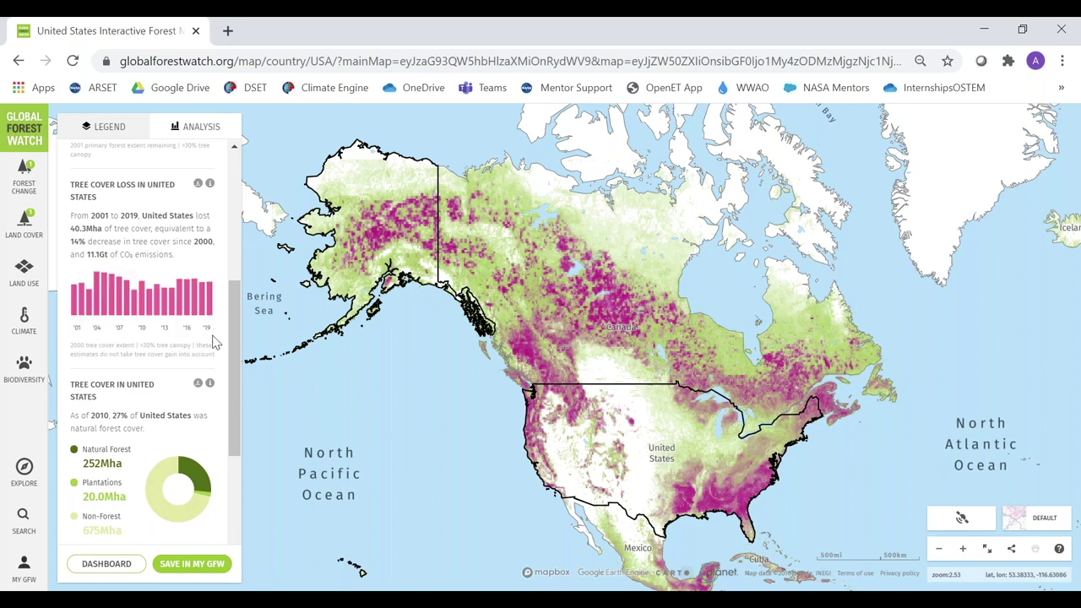
mouse_move(207, 317)
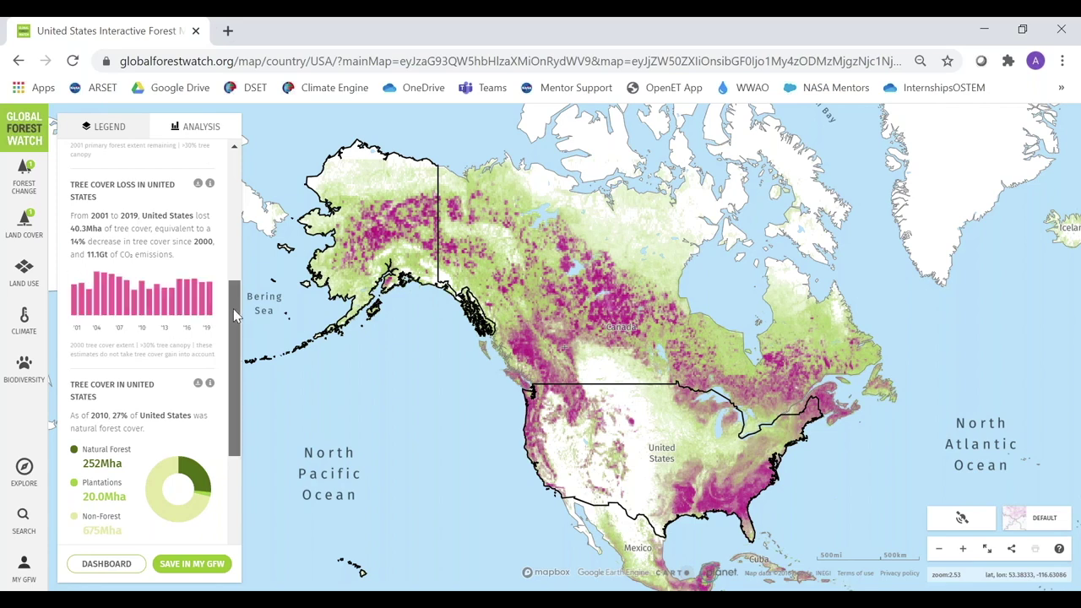
drag(236, 314, 228, 388)
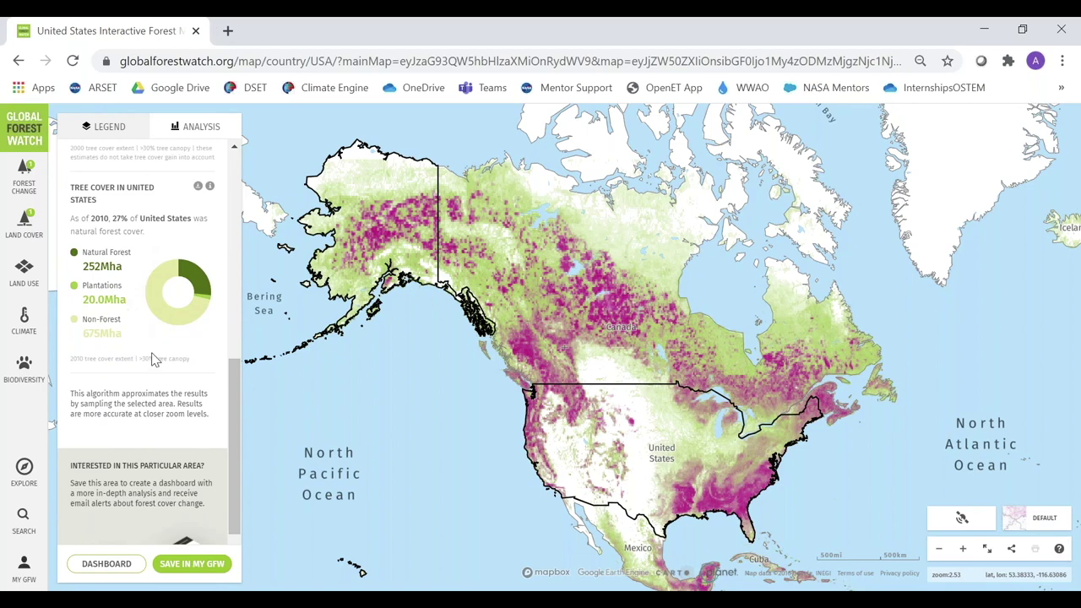
drag(236, 435, 219, 263)
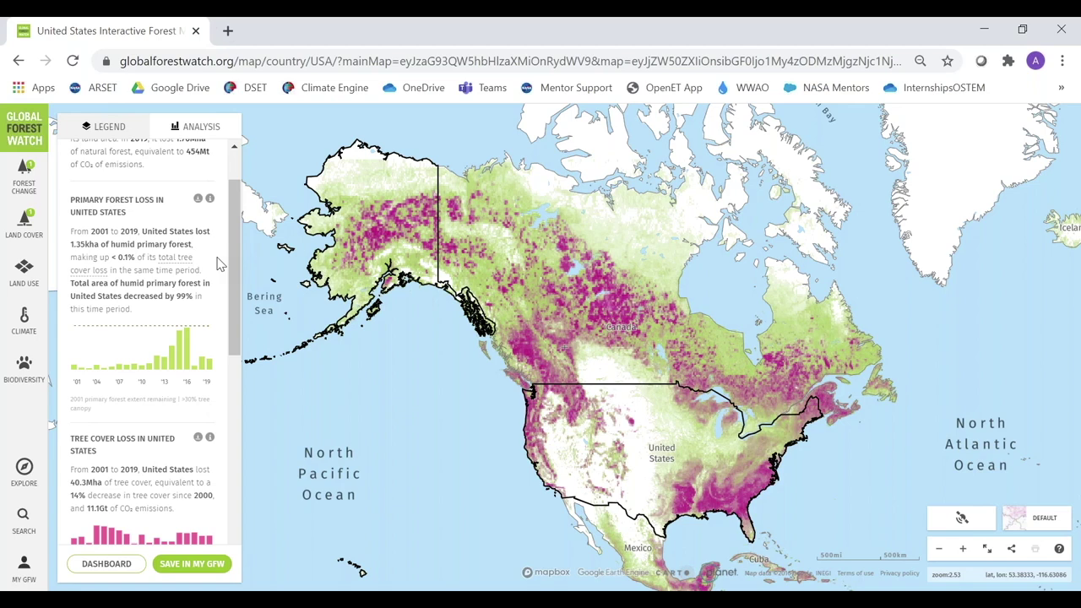
click(109, 127)
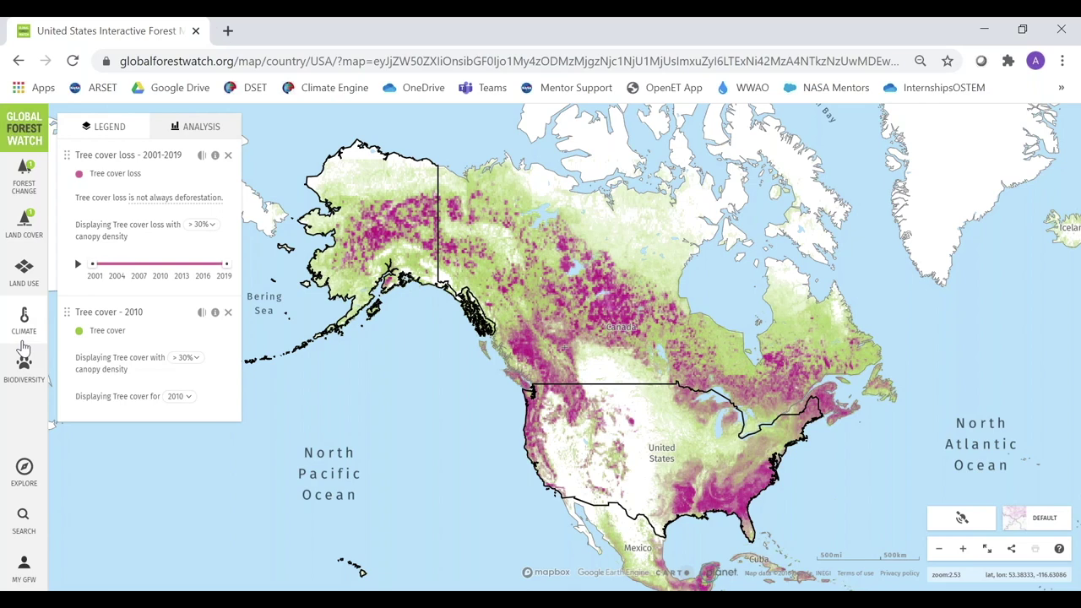
Turn on the 2015 Land cover layer, read its ESA/UCLouvain 300 m details, and close them.
click(24, 234)
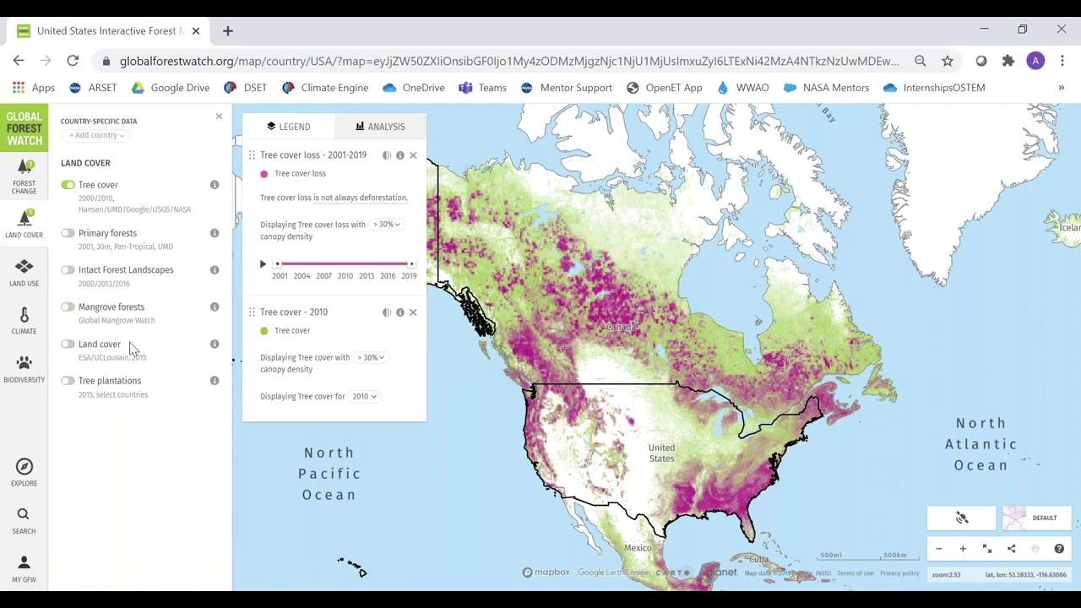
click(68, 346)
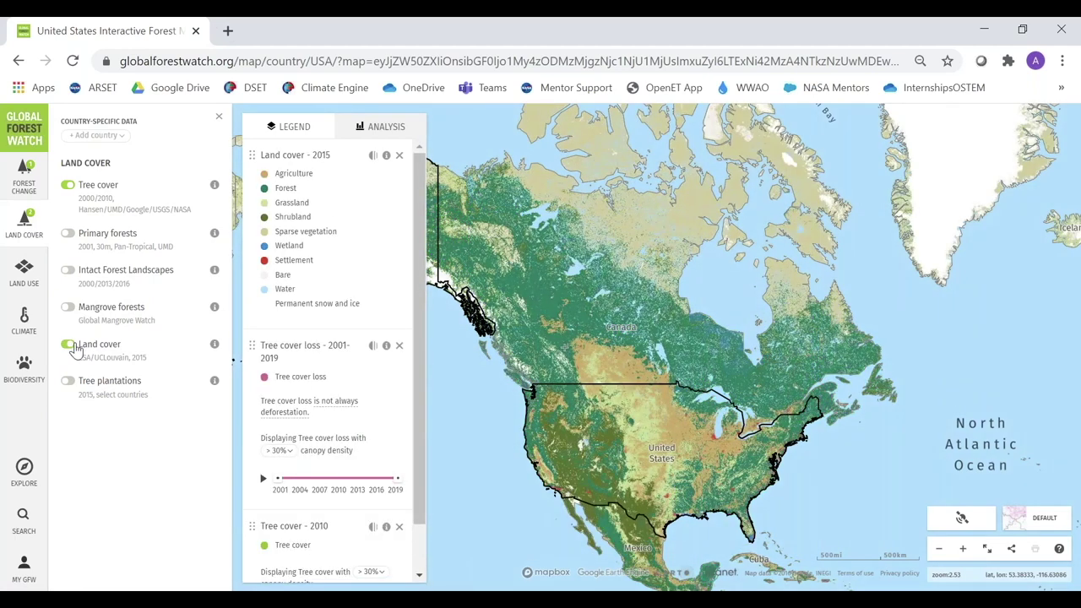
mouse_move(216, 351)
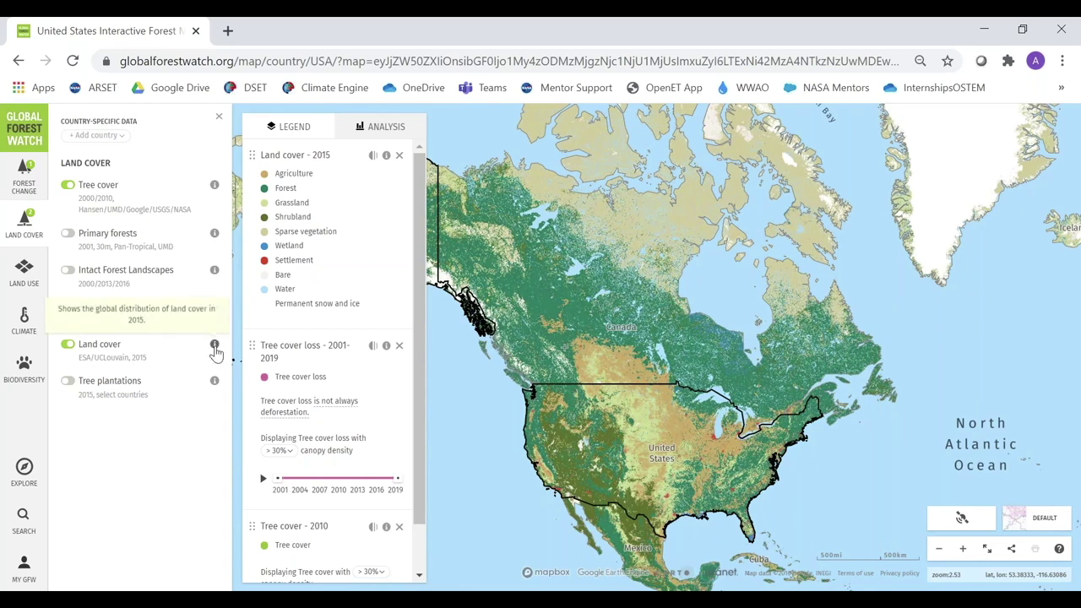
click(215, 347)
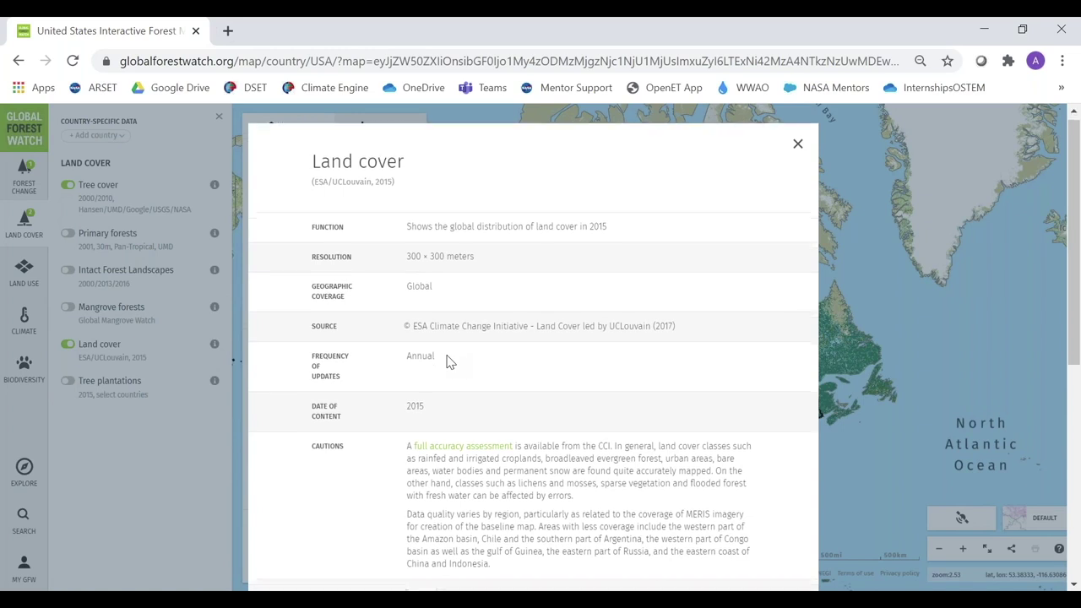
scroll(449, 362, down, 1)
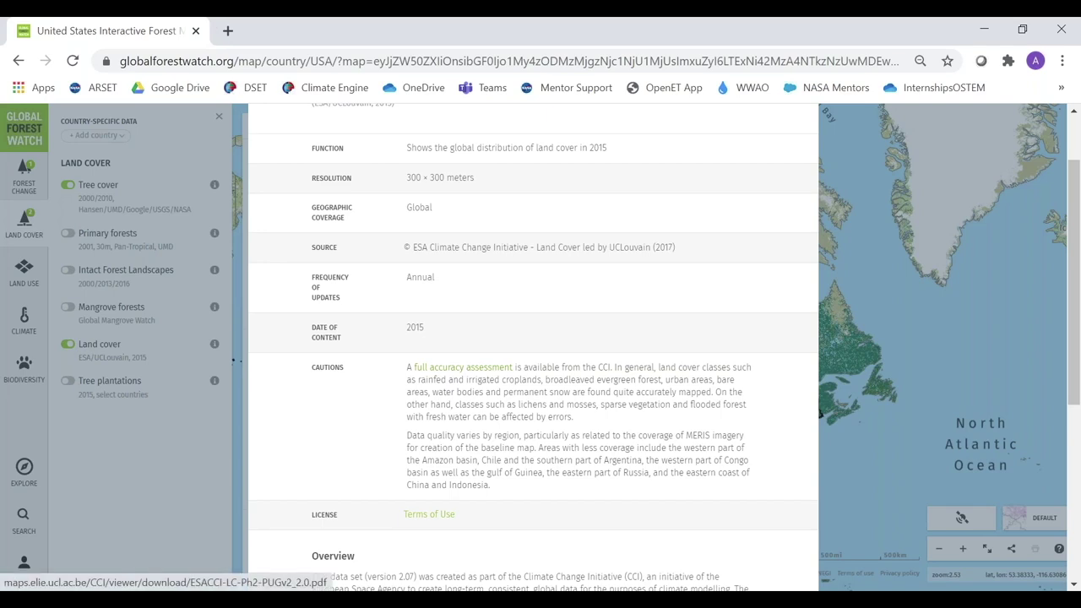
scroll(531, 454, down, 1)
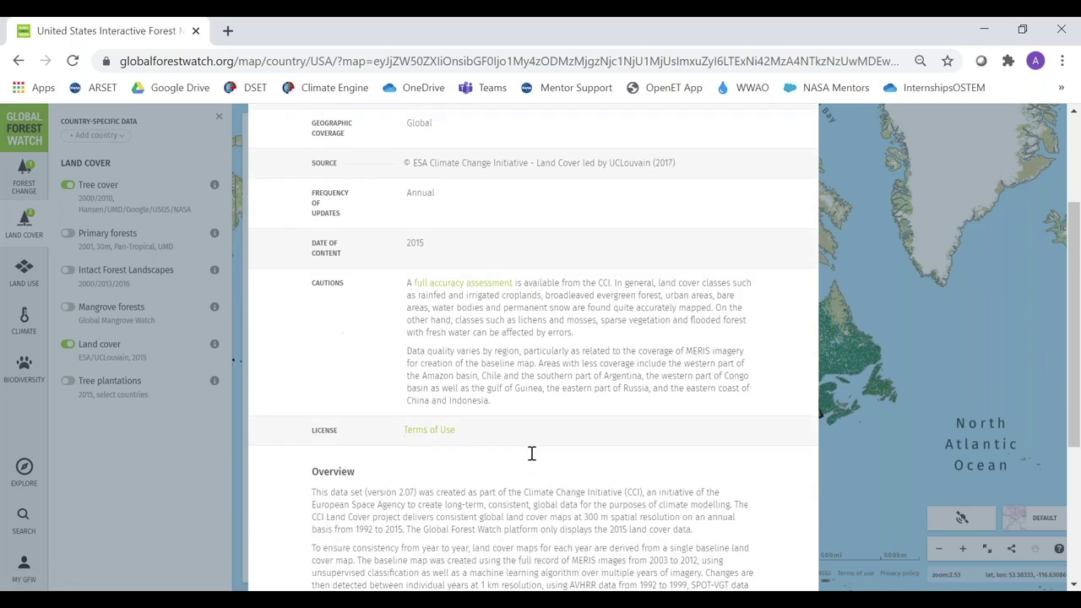
scroll(532, 454, up, 2)
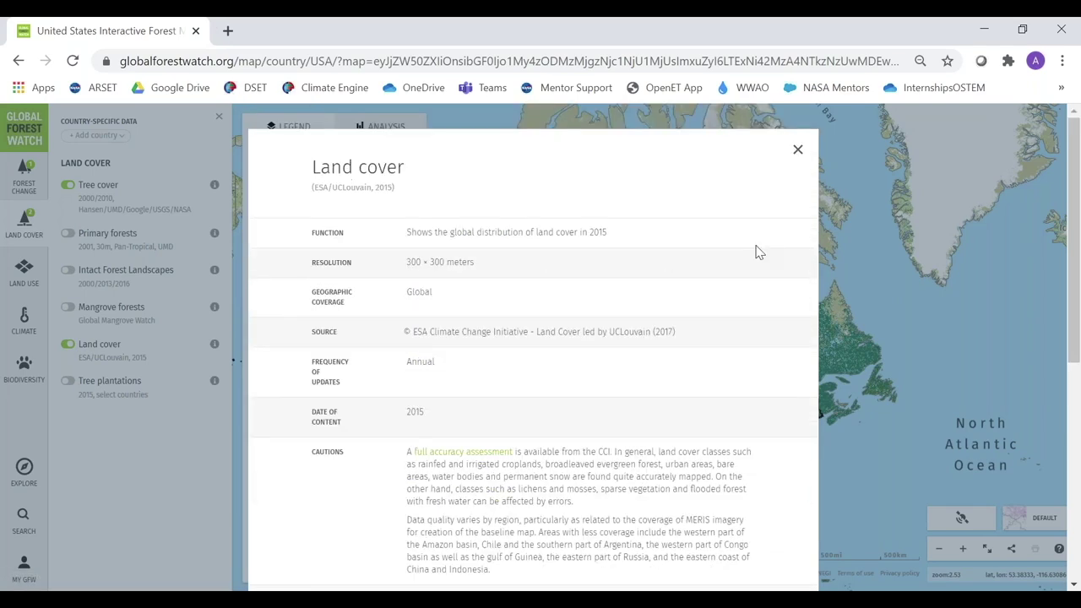
click(799, 151)
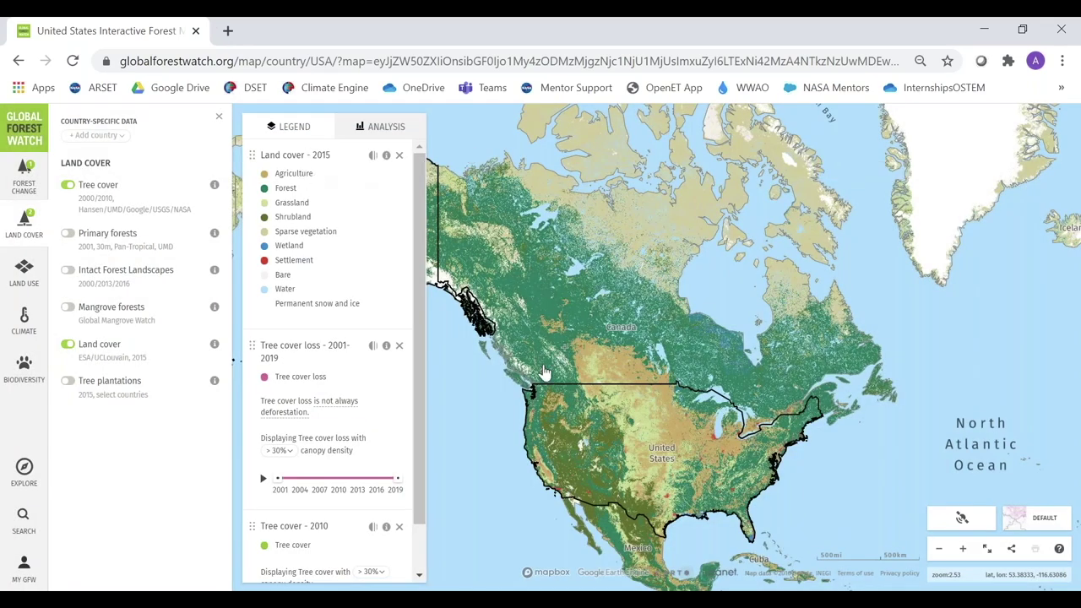
Close the land cover datasets list and zoom the map onto the contiguous United States.
drag(651, 398, 642, 361)
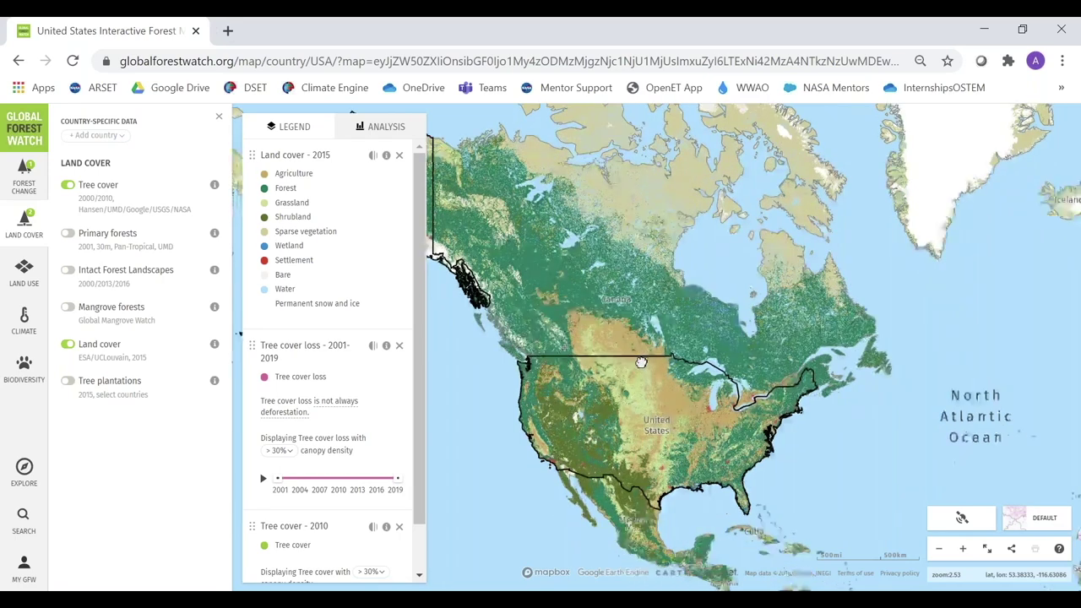
click(218, 116)
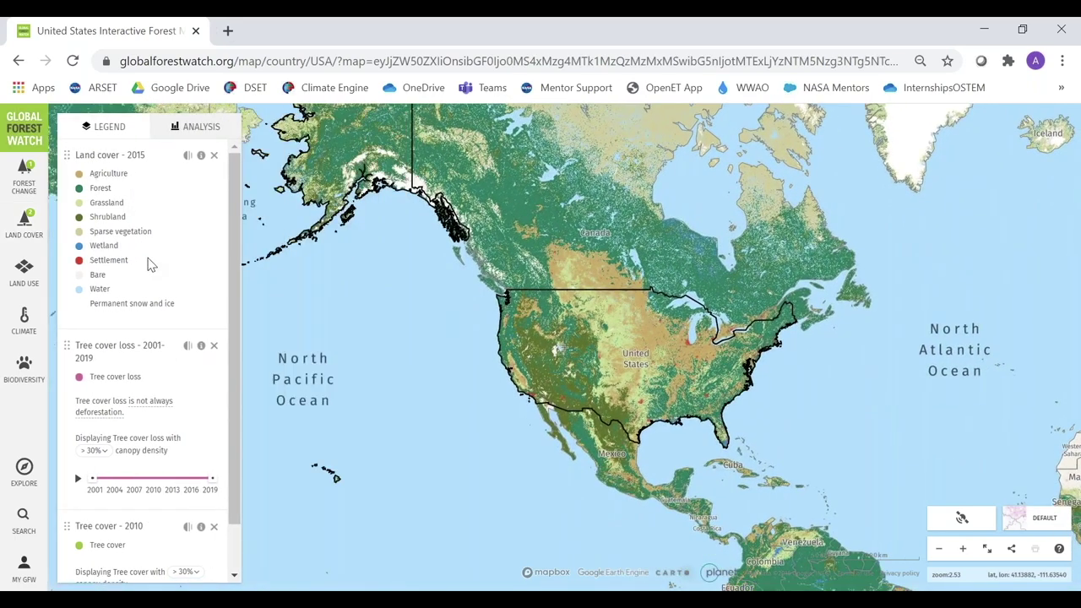
scroll(660, 365, up, 3)
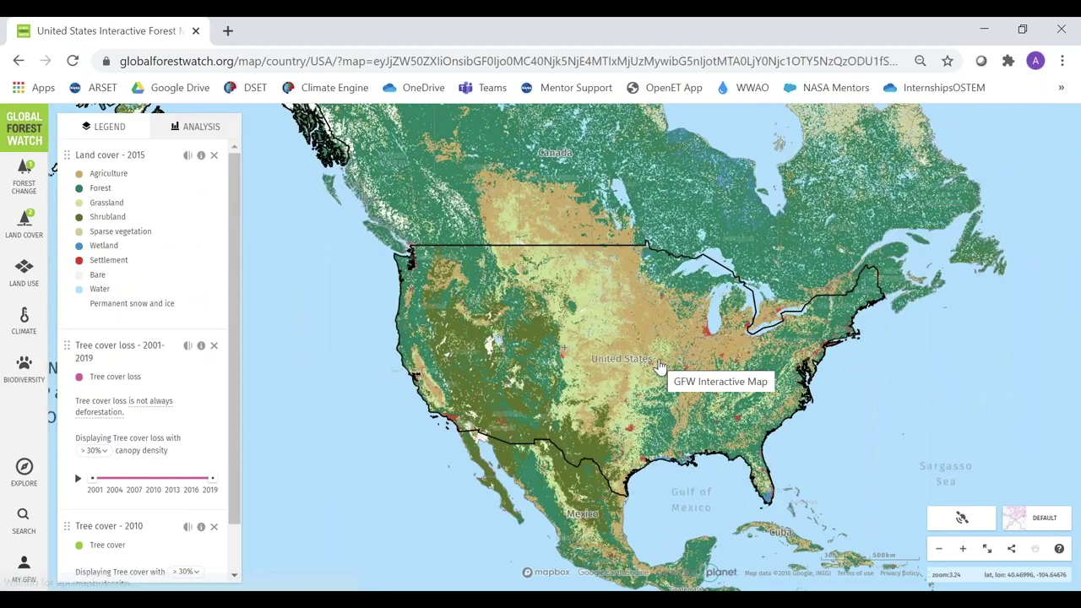
drag(661, 365, 638, 333)
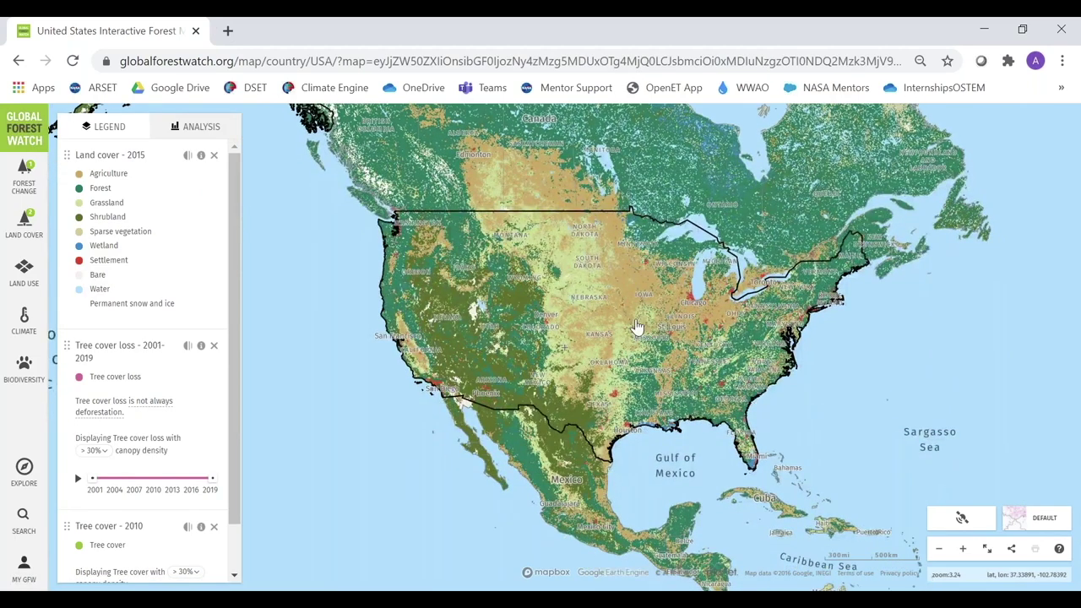
scroll(638, 327, up, 2)
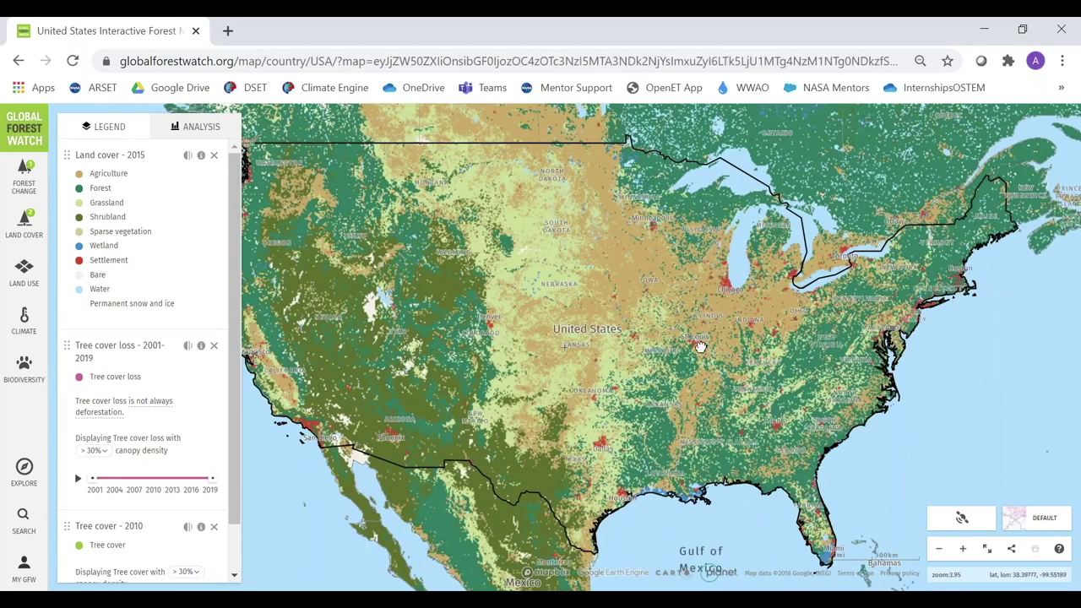
drag(645, 343, 701, 346)
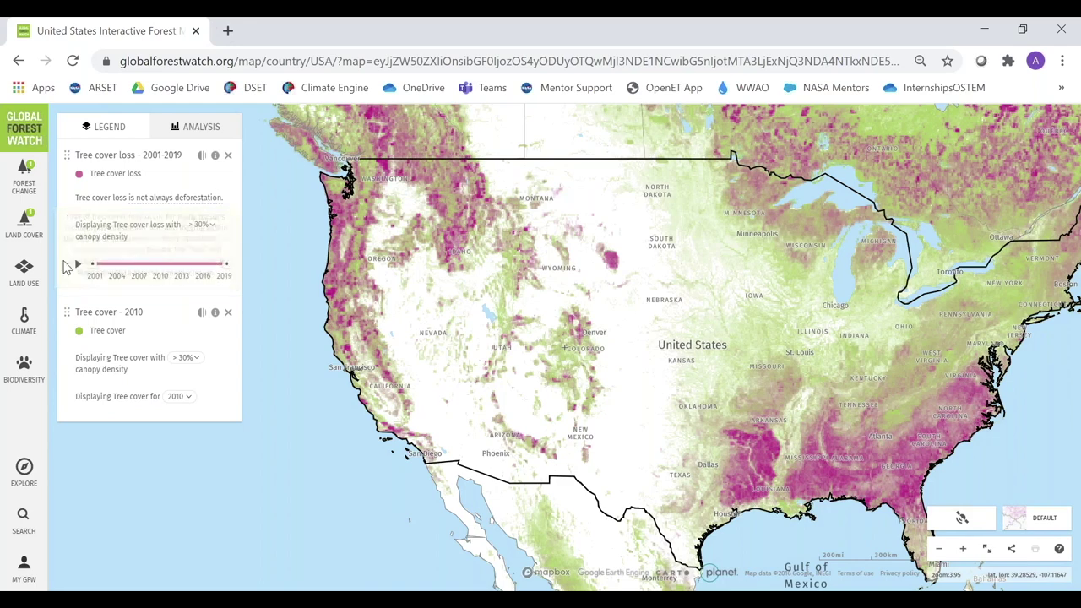
Turn on the Tree biomass density layer from the climate datasets.
click(25, 323)
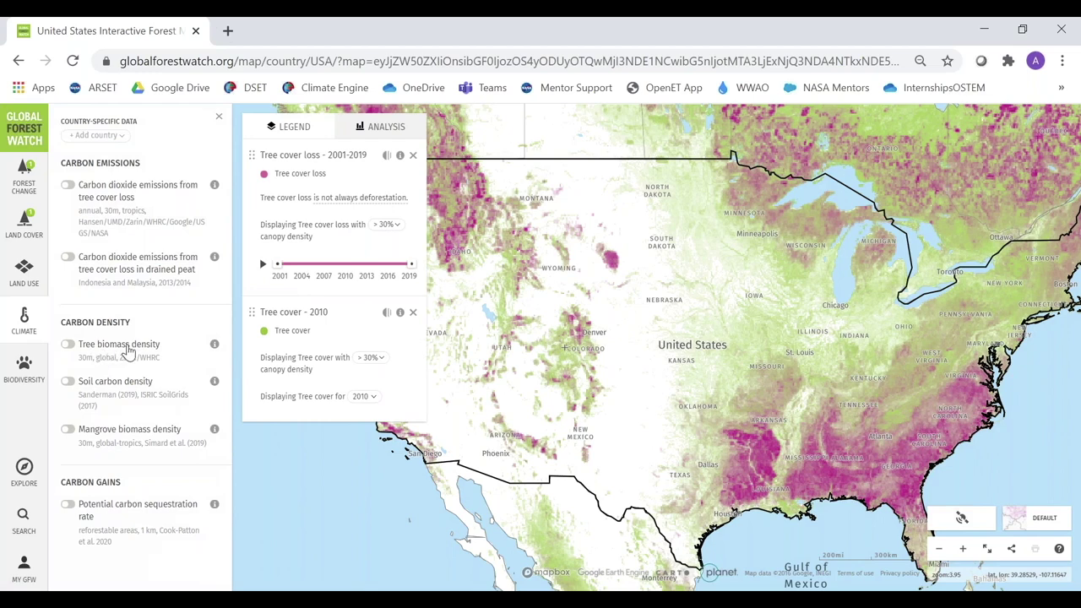
click(66, 346)
mouse_move(215, 346)
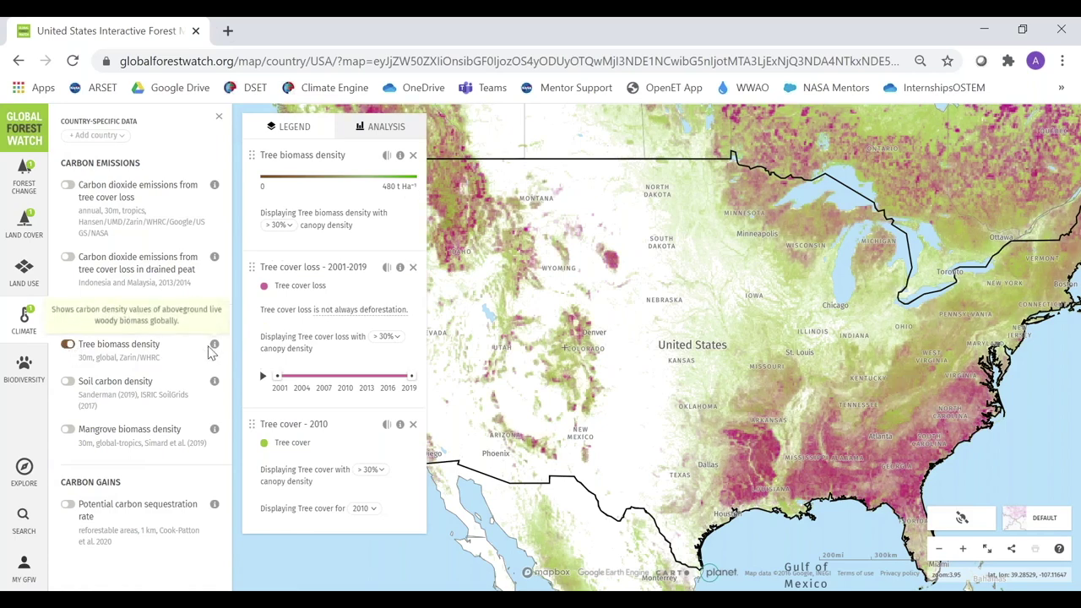
Zoom and recenter the map on the western states, then bring up the biodiversity layers.
drag(629, 280, 767, 295)
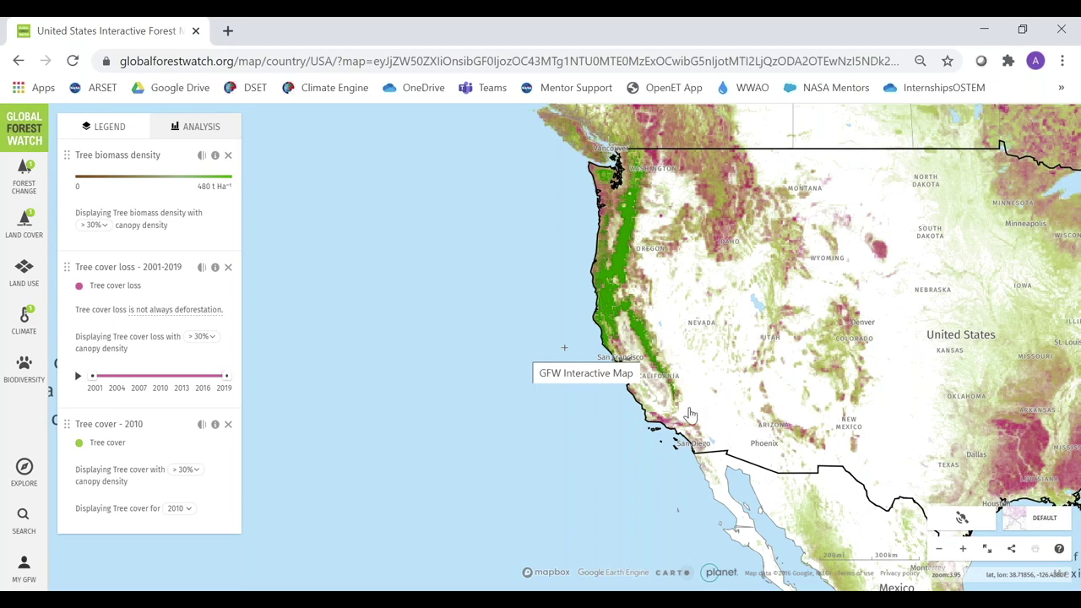
scroll(686, 357, up, 2)
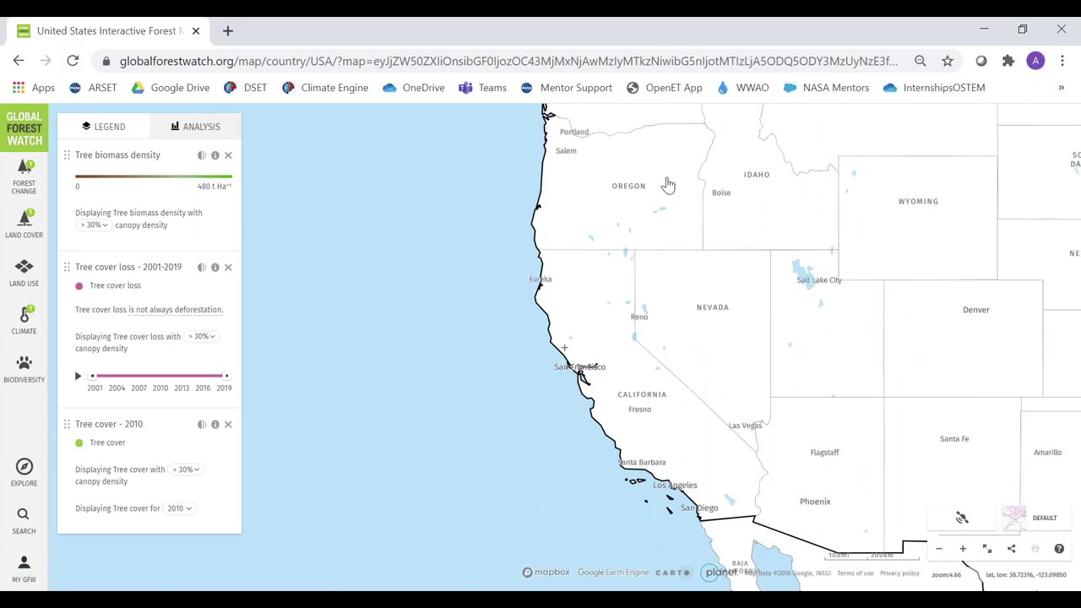
drag(621, 248, 502, 283)
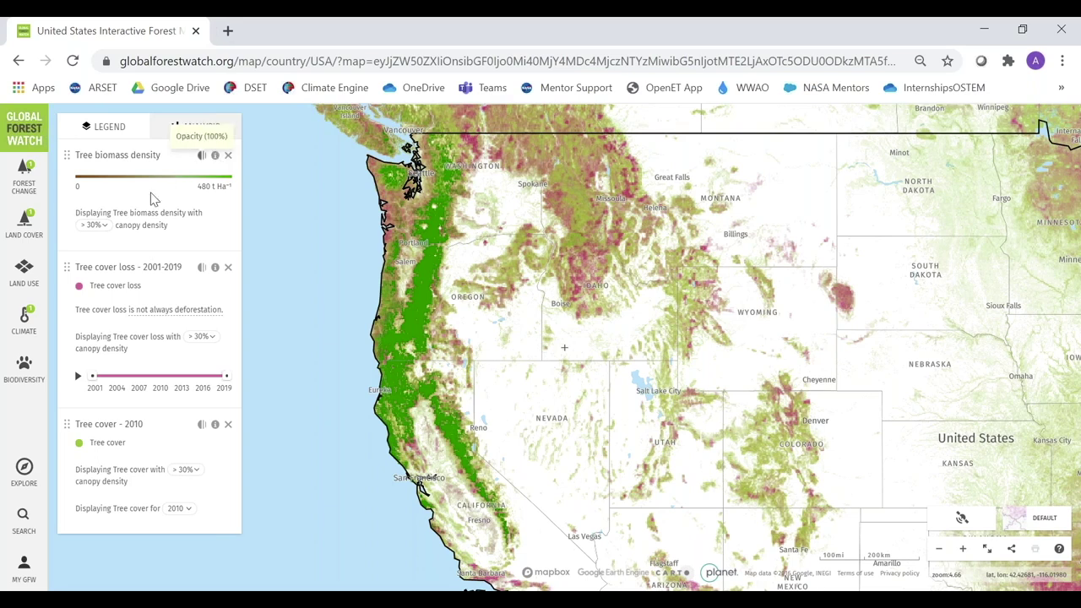
click(15, 380)
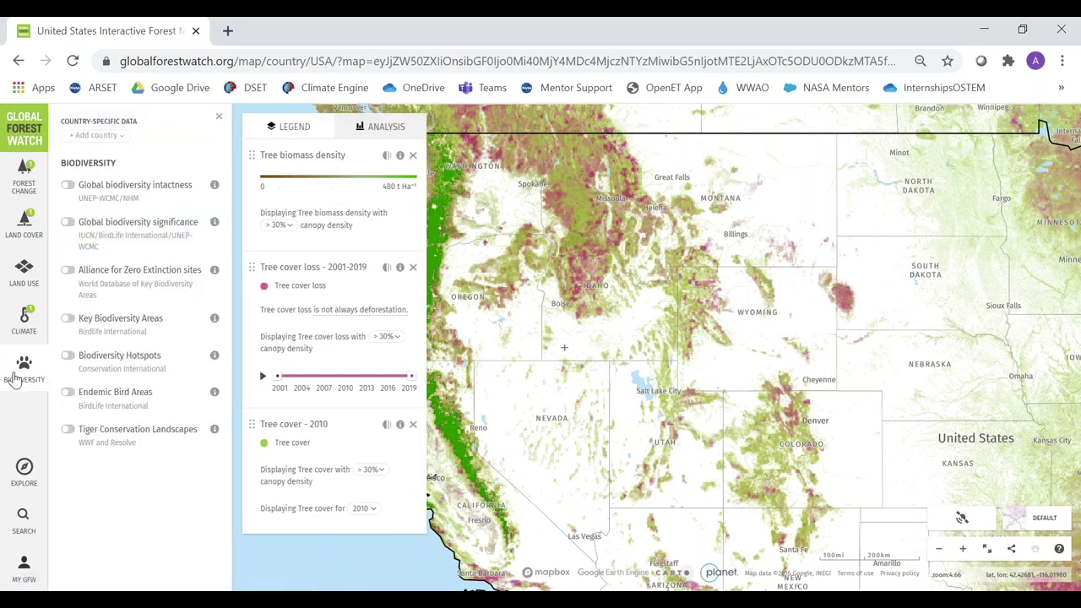
Turn on the Biodiversity hot spots 2016 layer and pan toward California and the Southwest.
click(68, 358)
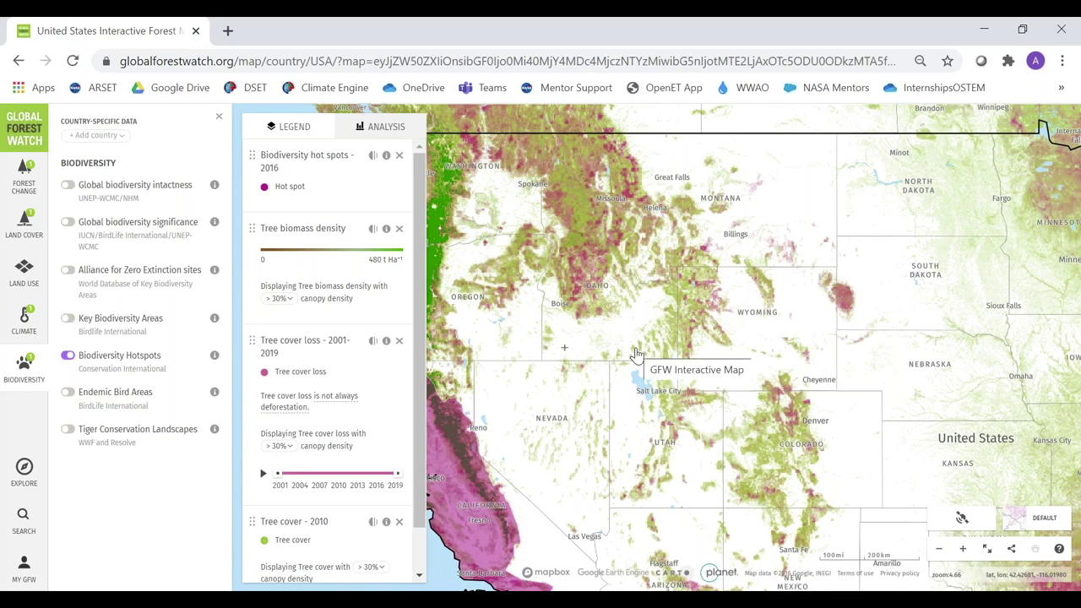
click(553, 338)
drag(502, 336, 470, 263)
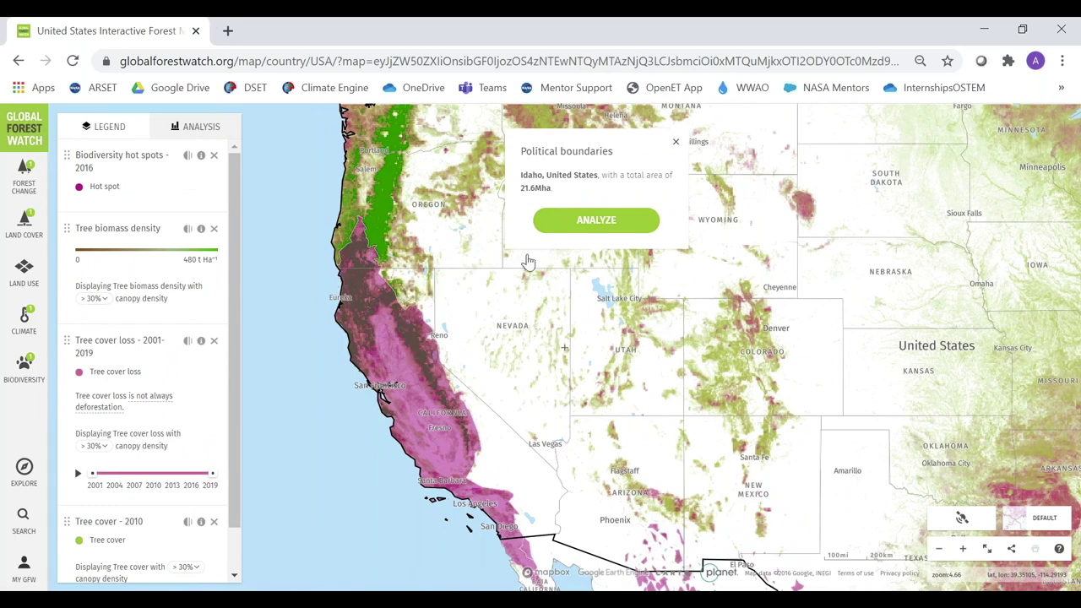
click(676, 141)
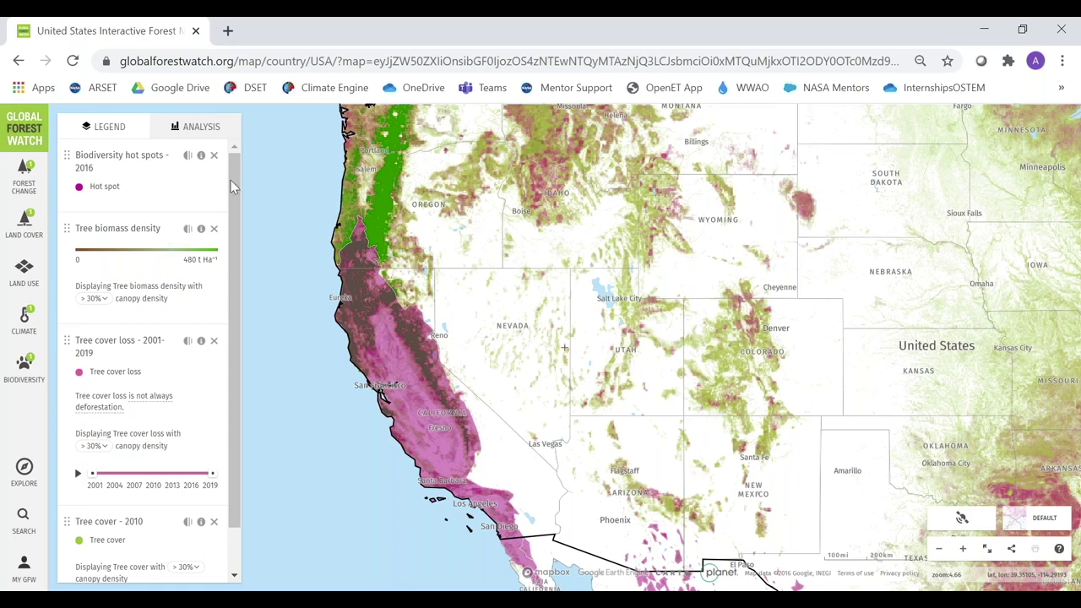
Remove the hot spots, tree biomass density, tree cover loss and tree cover 2010 layers, then reframe the whole US.
click(214, 155)
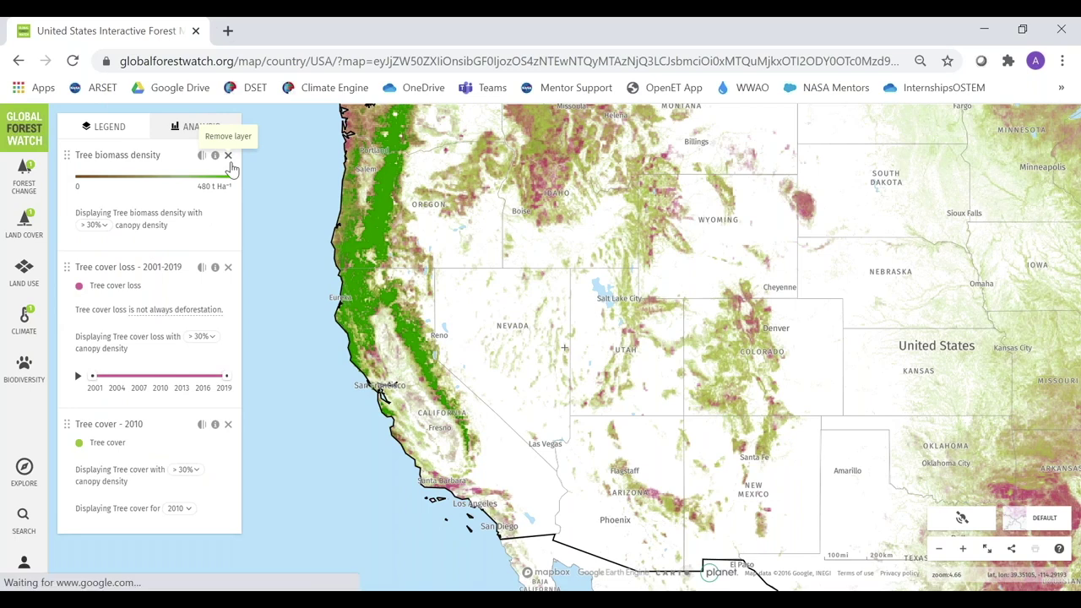
click(228, 157)
click(228, 157)
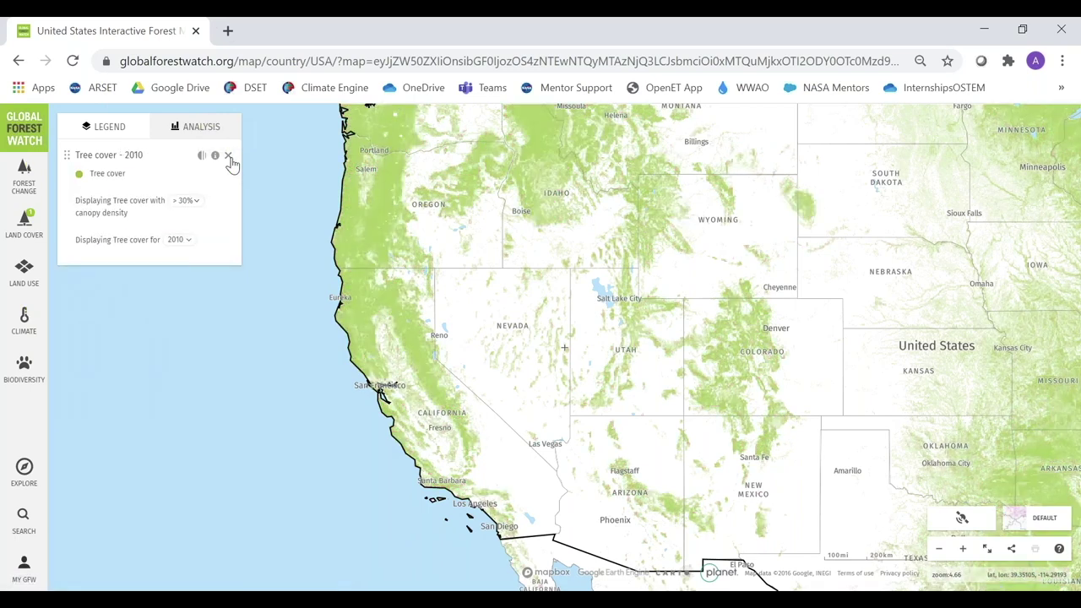
click(228, 157)
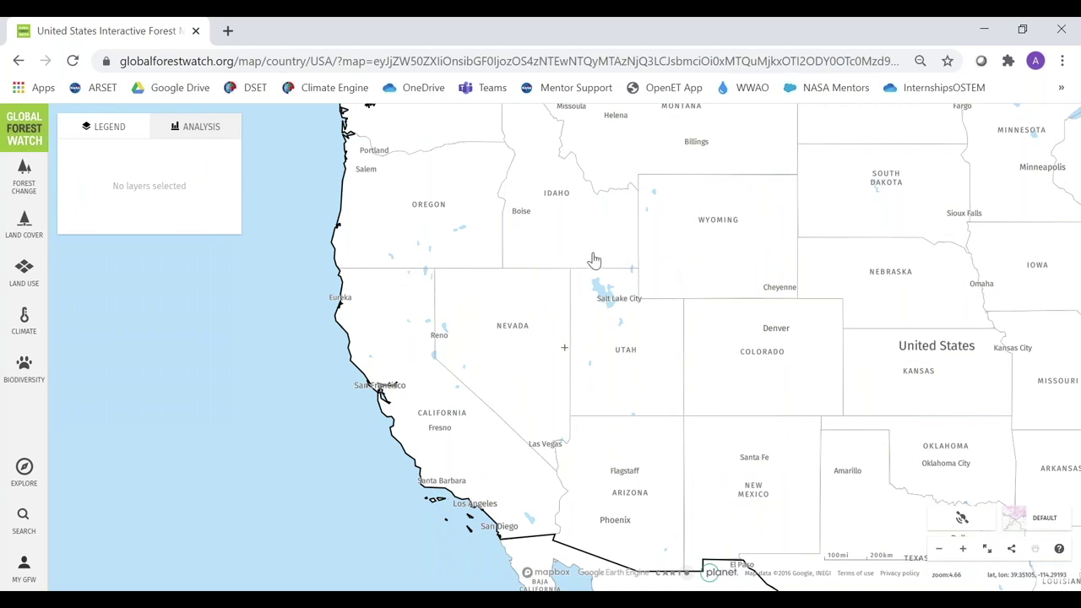
scroll(594, 258, down, 2)
drag(605, 244, 487, 243)
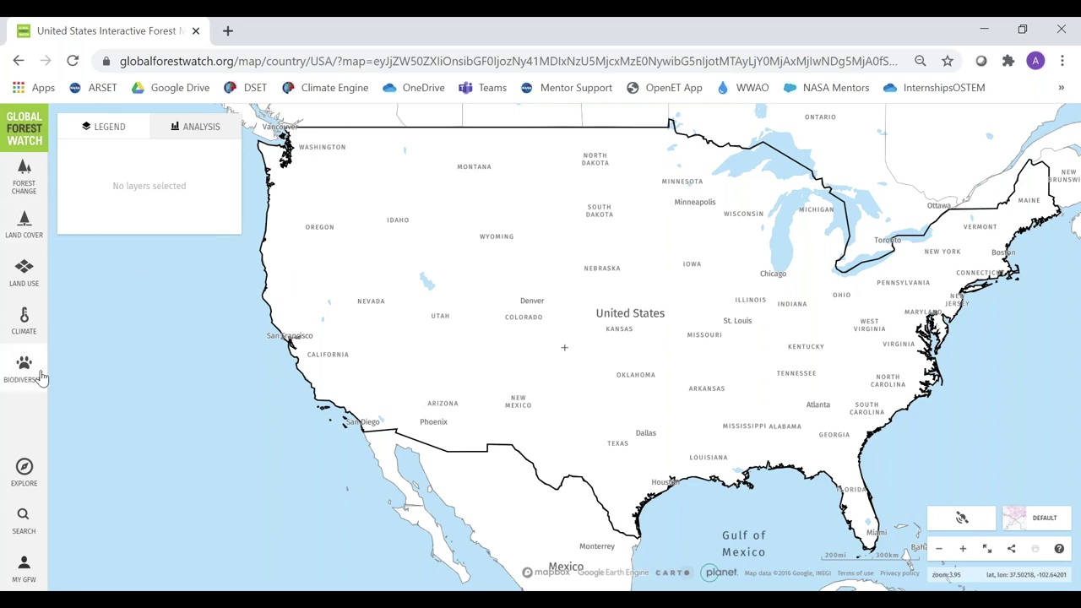
In the Land Use layers, scroll to People and switch on Indigenous and Community Lands.
click(28, 287)
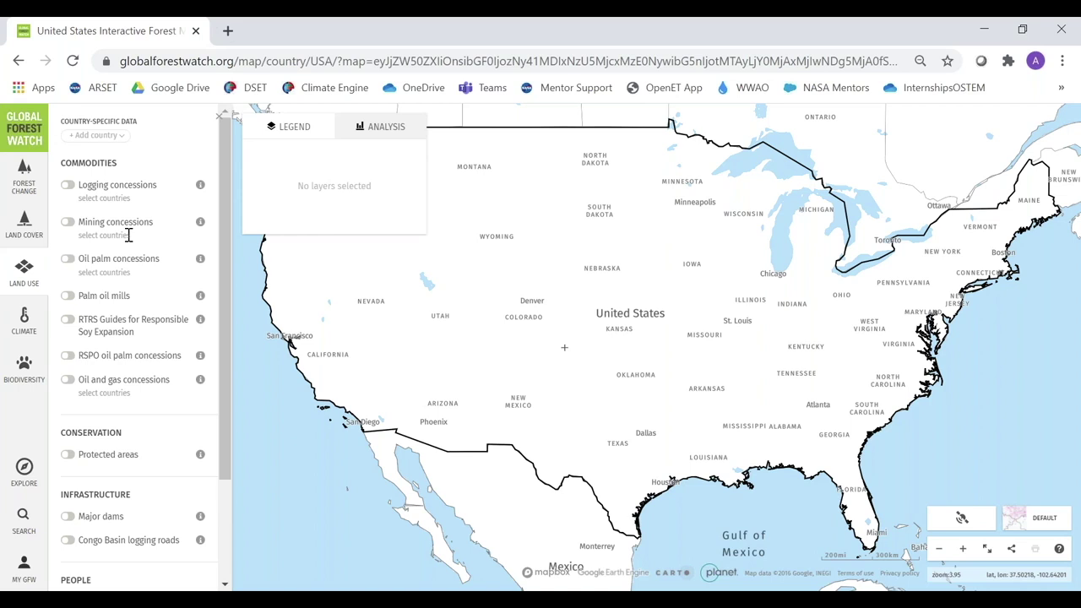
mouse_move(201, 300)
drag(224, 167, 235, 314)
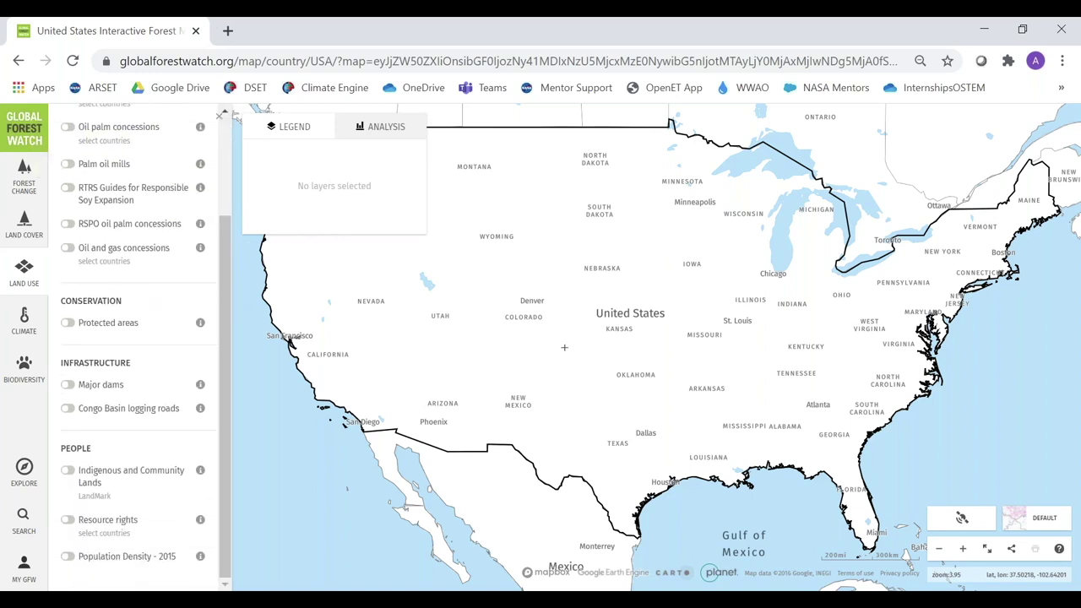
click(67, 474)
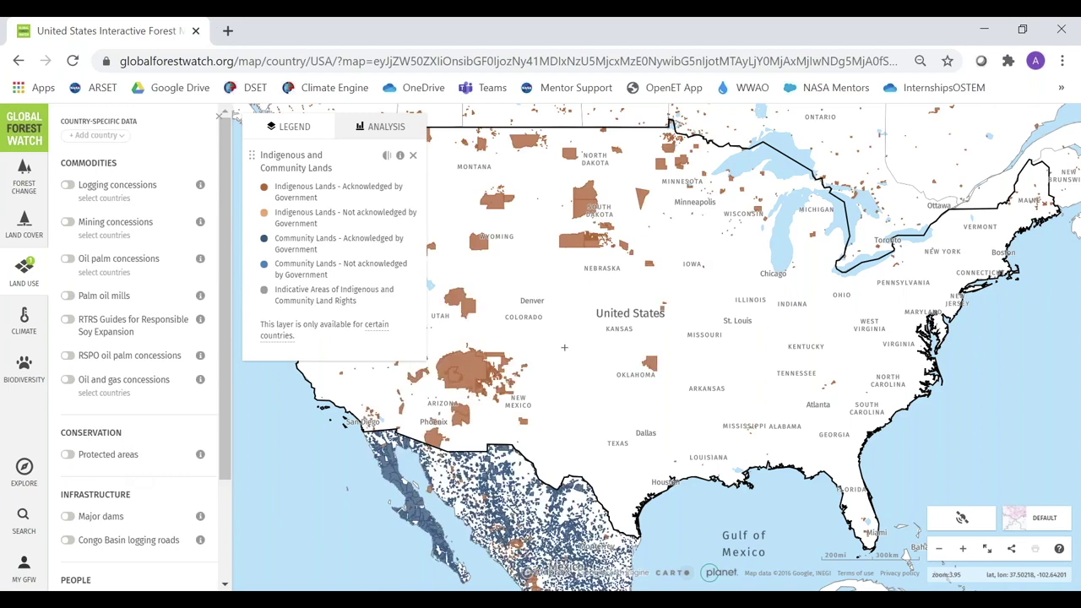
Close the Land Use layer list so the legend shows the five Indigenous land categories.
click(218, 119)
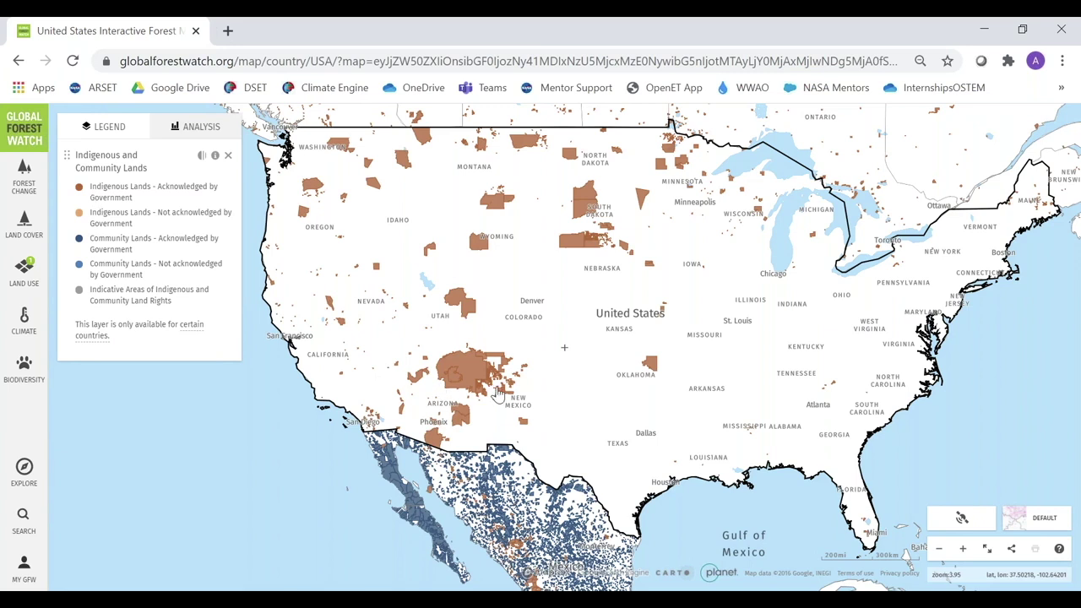
mouse_move(190, 325)
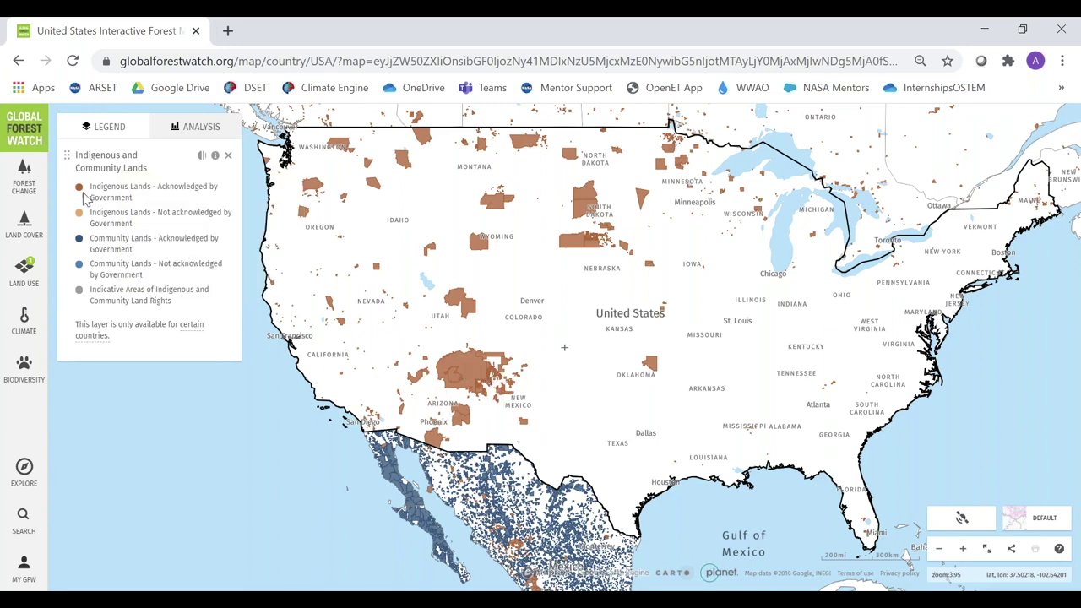
click(215, 156)
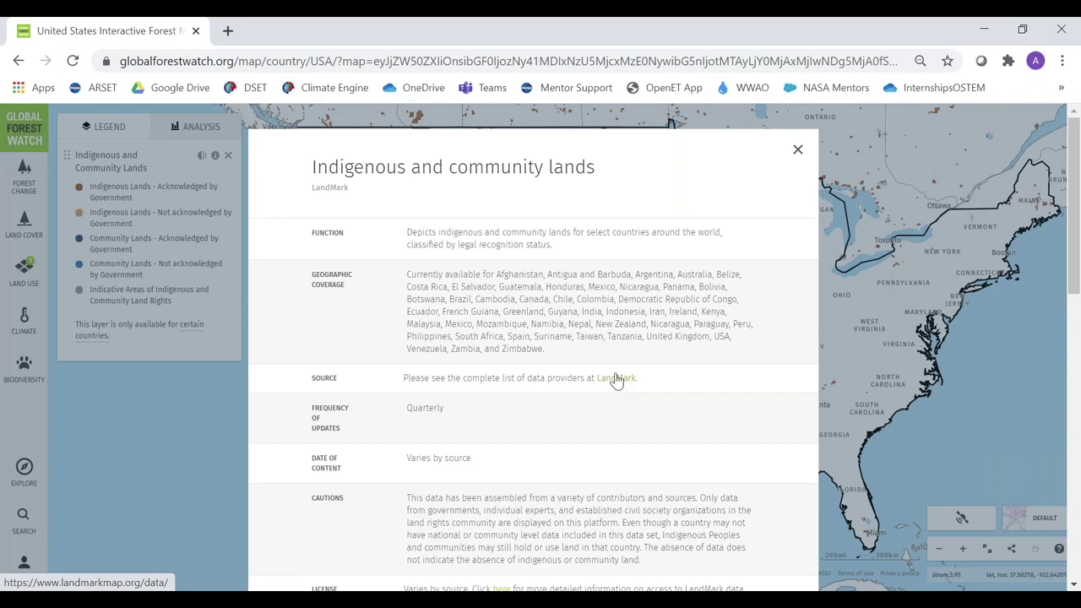
scroll(616, 381, down, 1)
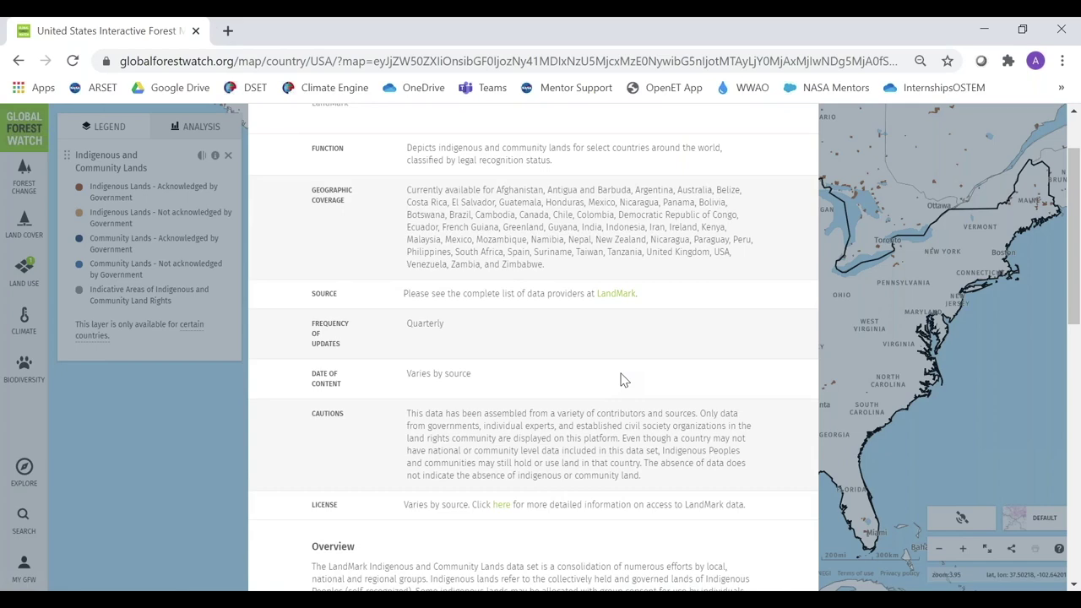
scroll(621, 380, down, 2)
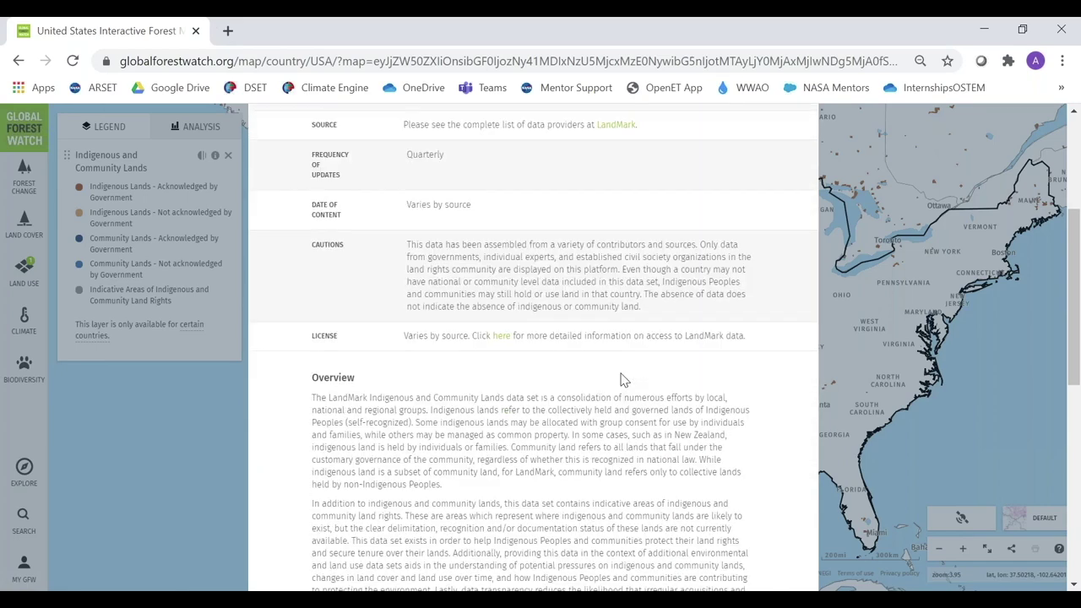
scroll(621, 380, down, 2)
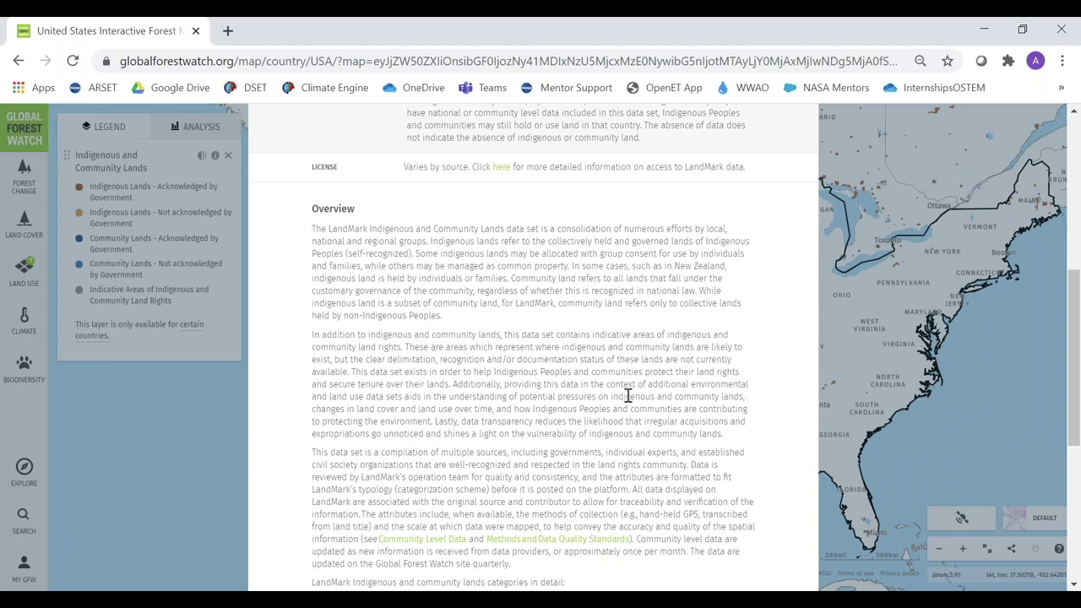
scroll(629, 389, down, 1)
scroll(629, 387, down, 2)
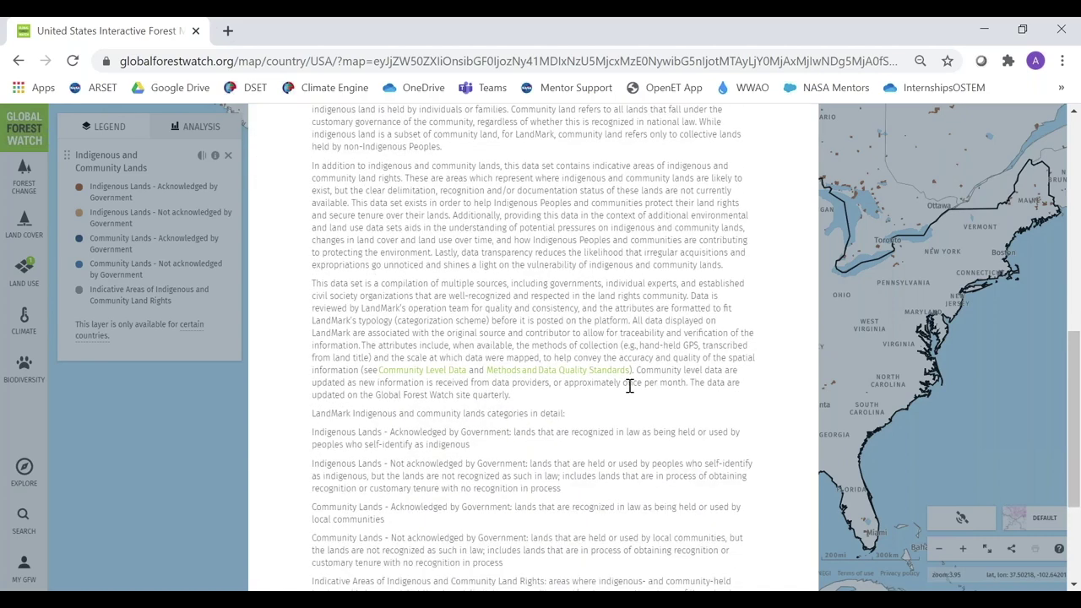
scroll(634, 385, up, 2)
scroll(659, 363, up, 5)
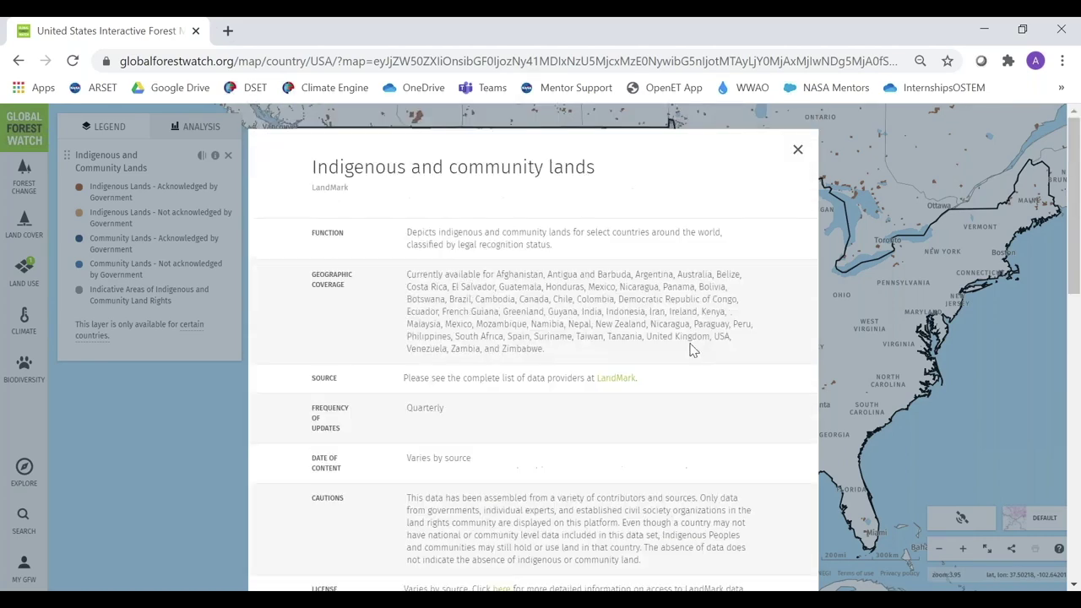
click(799, 151)
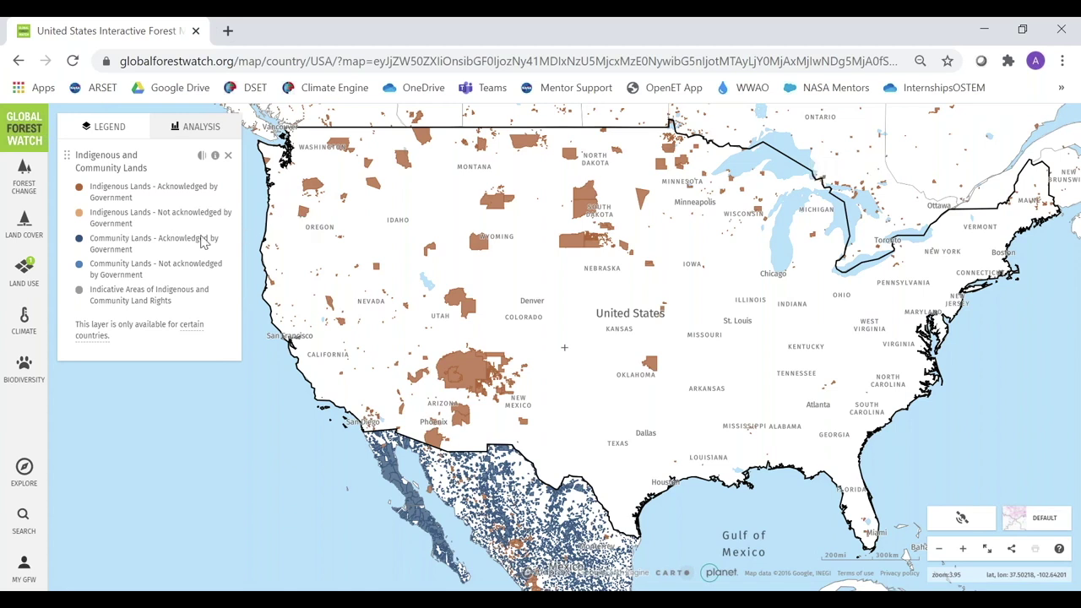
Add the Tree cover 2000, Tree cover gain and Tree cover loss layers to the map.
click(26, 222)
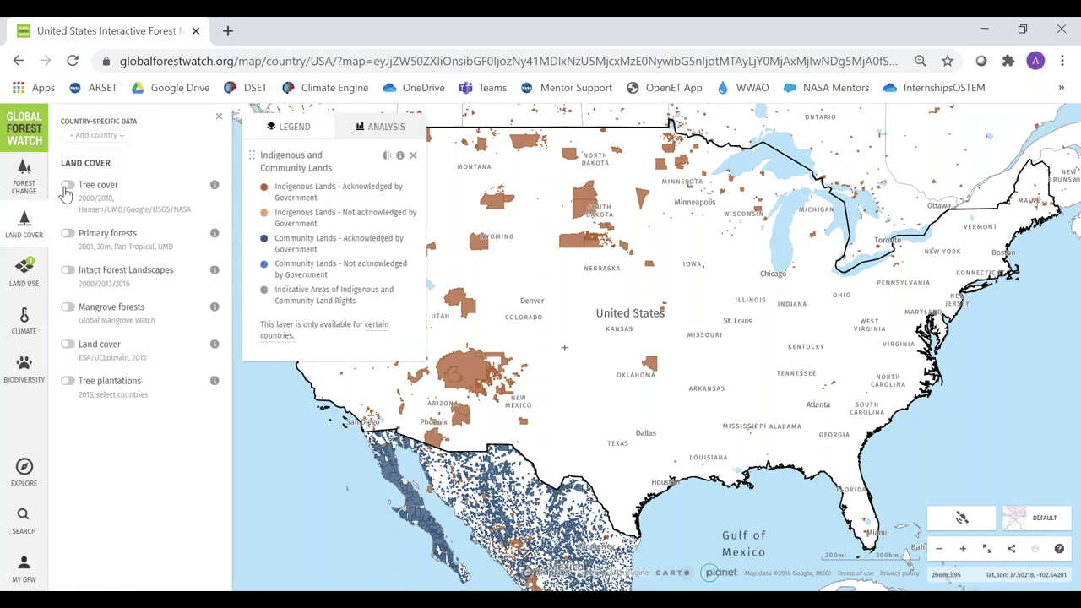
click(67, 186)
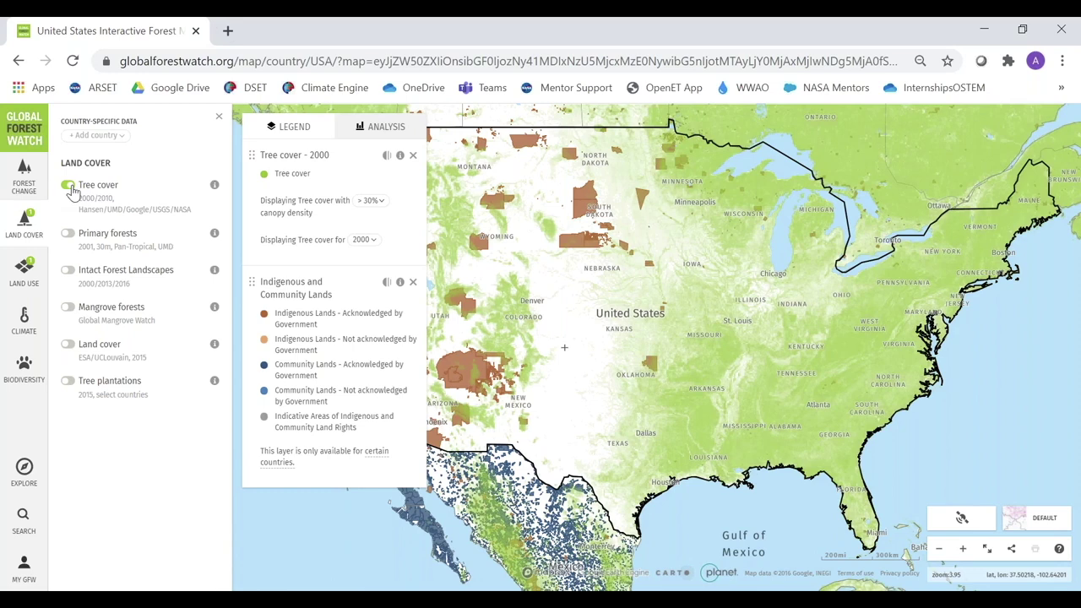
click(21, 182)
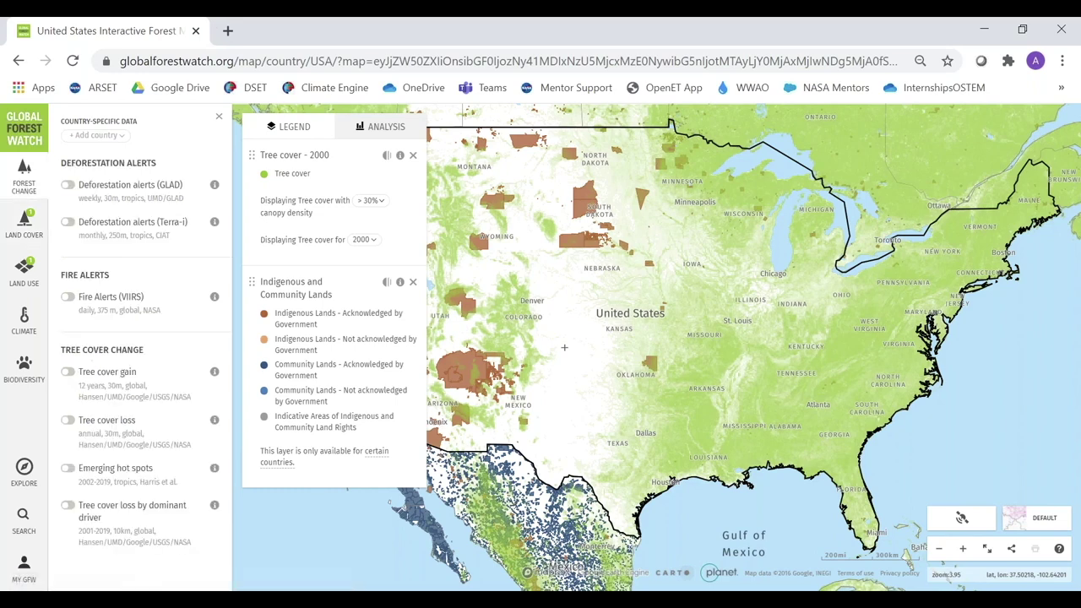
click(67, 376)
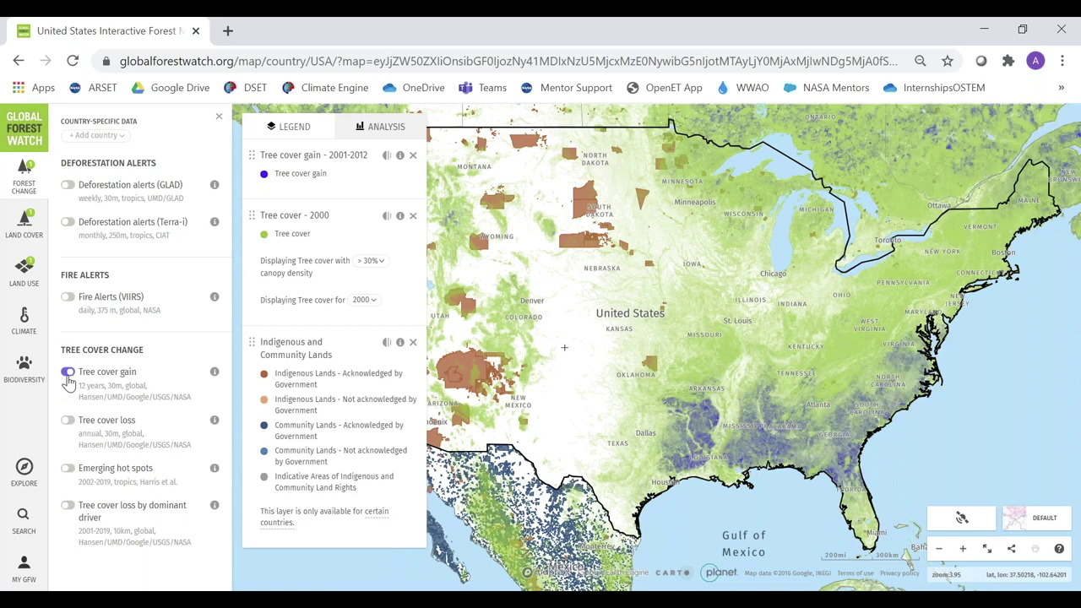
click(67, 421)
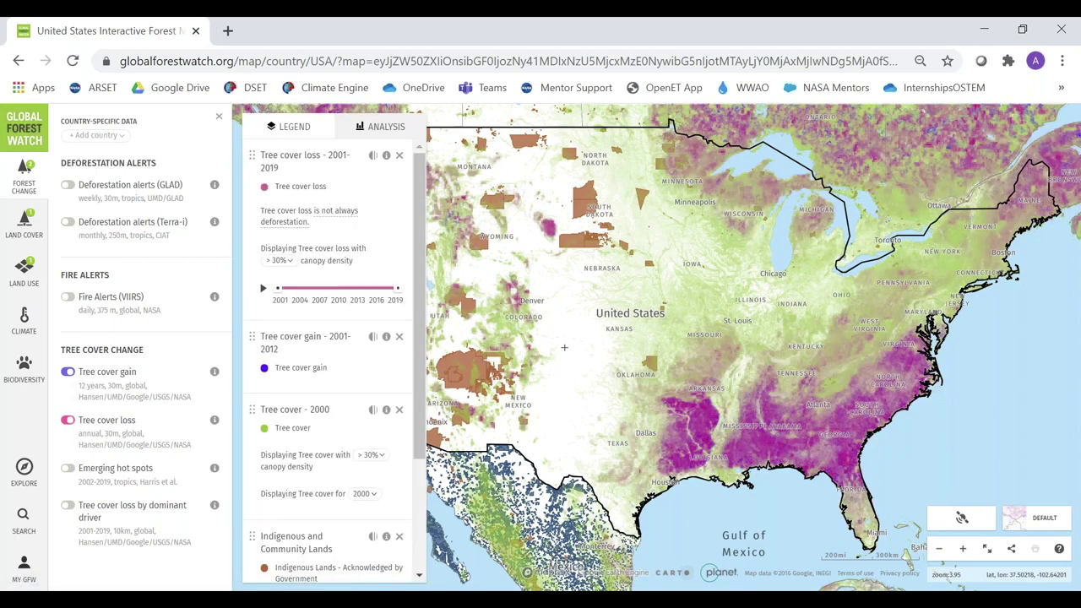
click(545, 445)
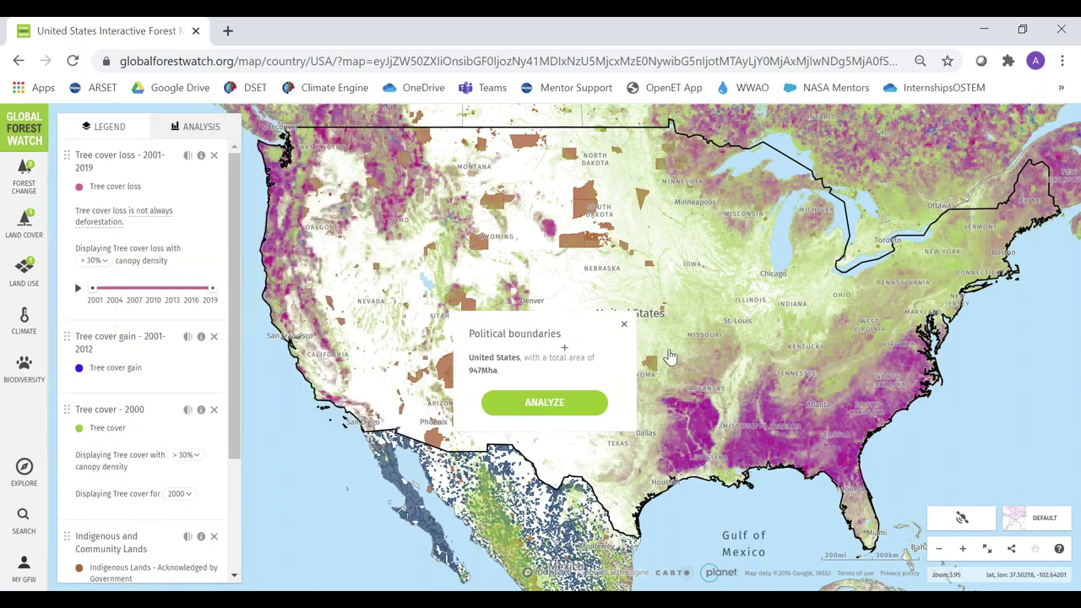
Dismiss the boundary popup and zoom to the indigenous-land polygon near Madras, Oregon.
click(625, 326)
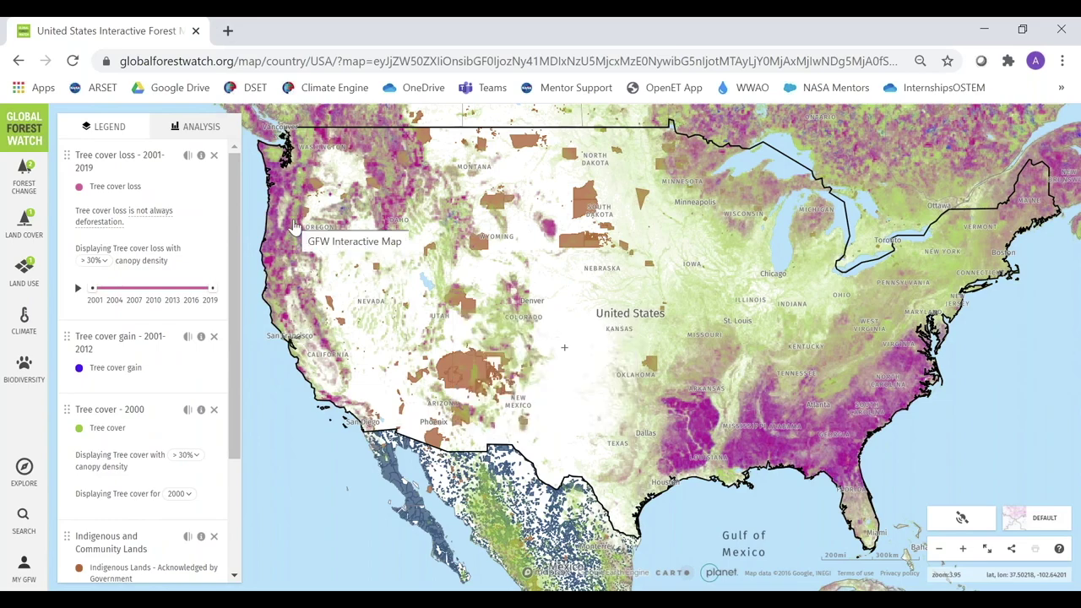
scroll(296, 224, up, 3)
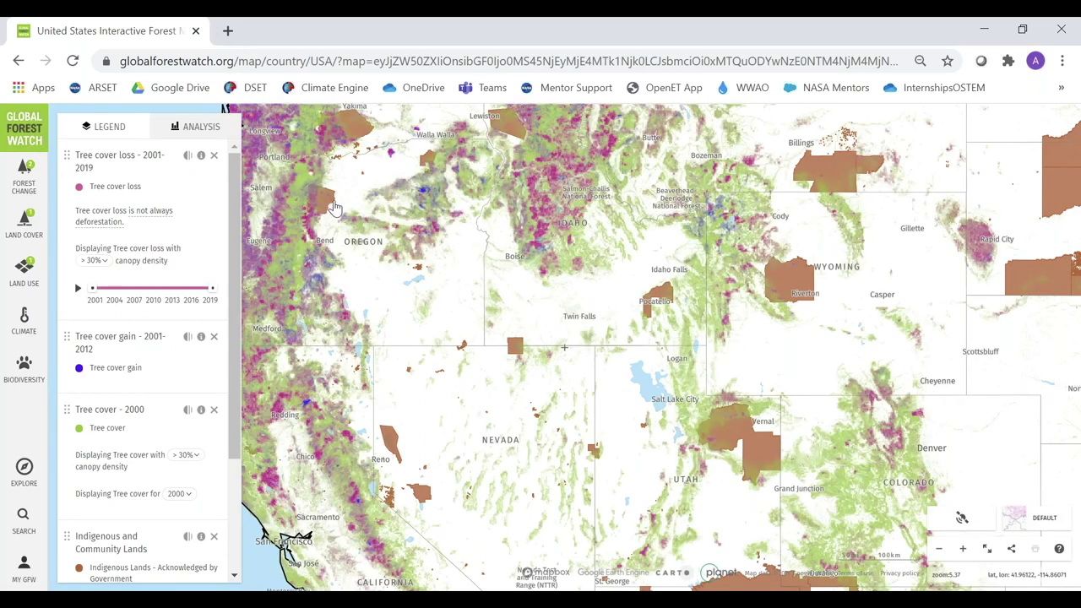
drag(388, 213, 452, 285)
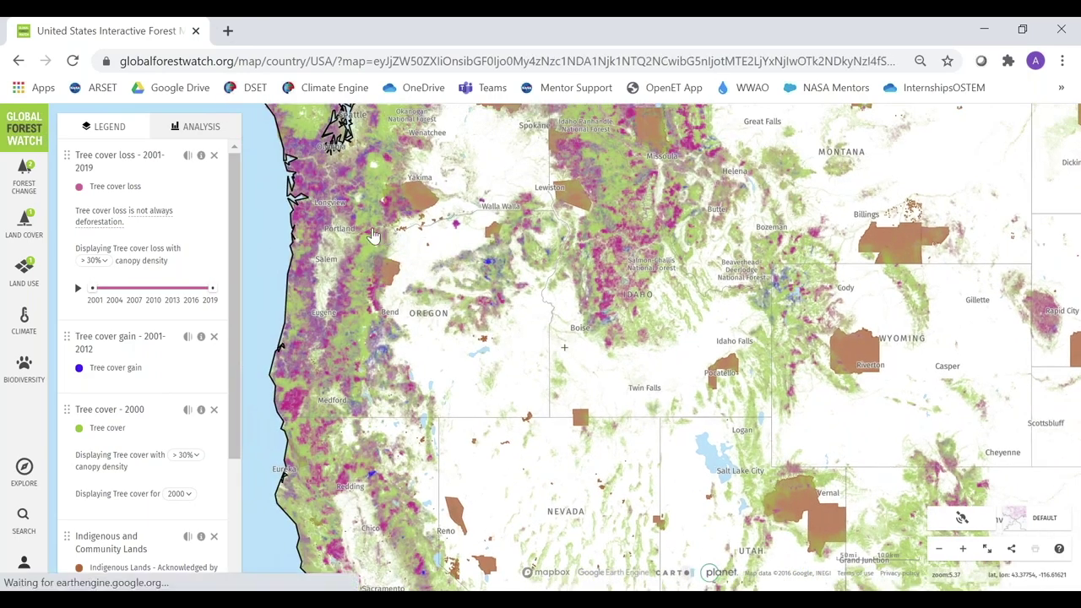
scroll(383, 270, up, 5)
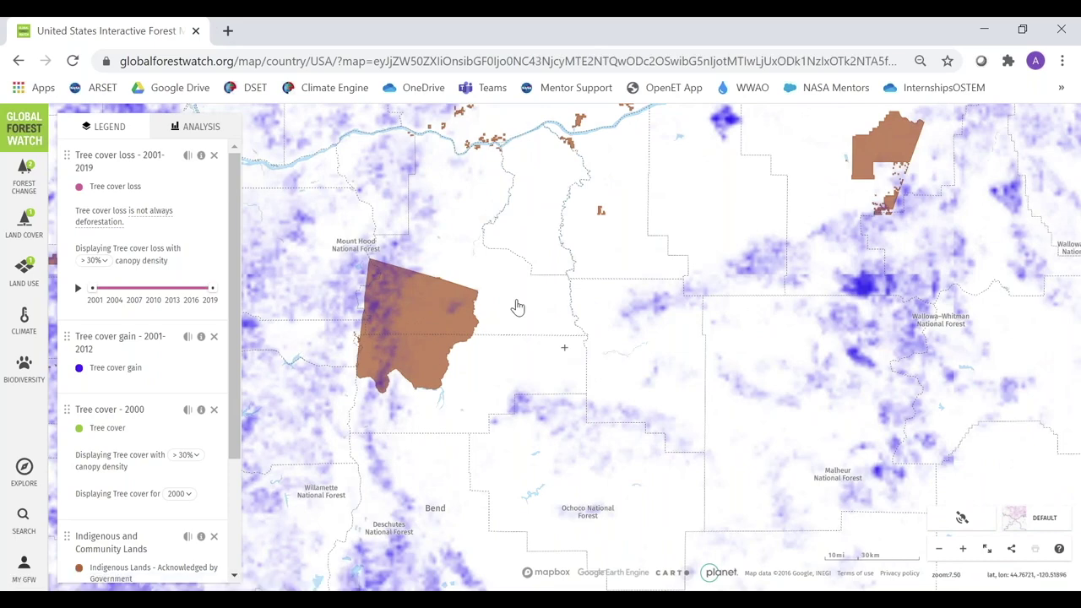
drag(550, 295, 653, 236)
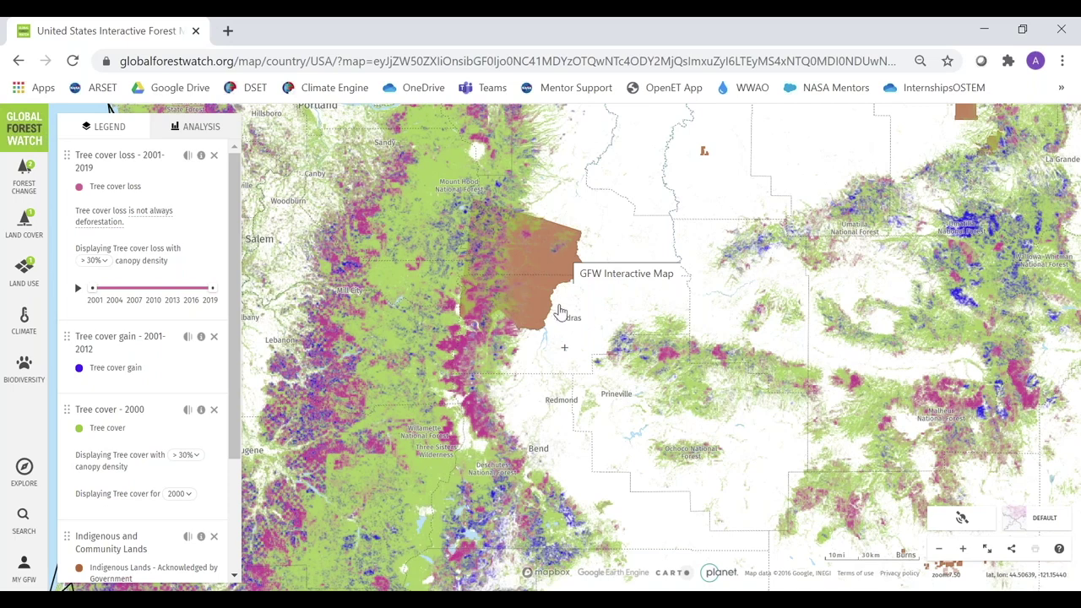
click(589, 226)
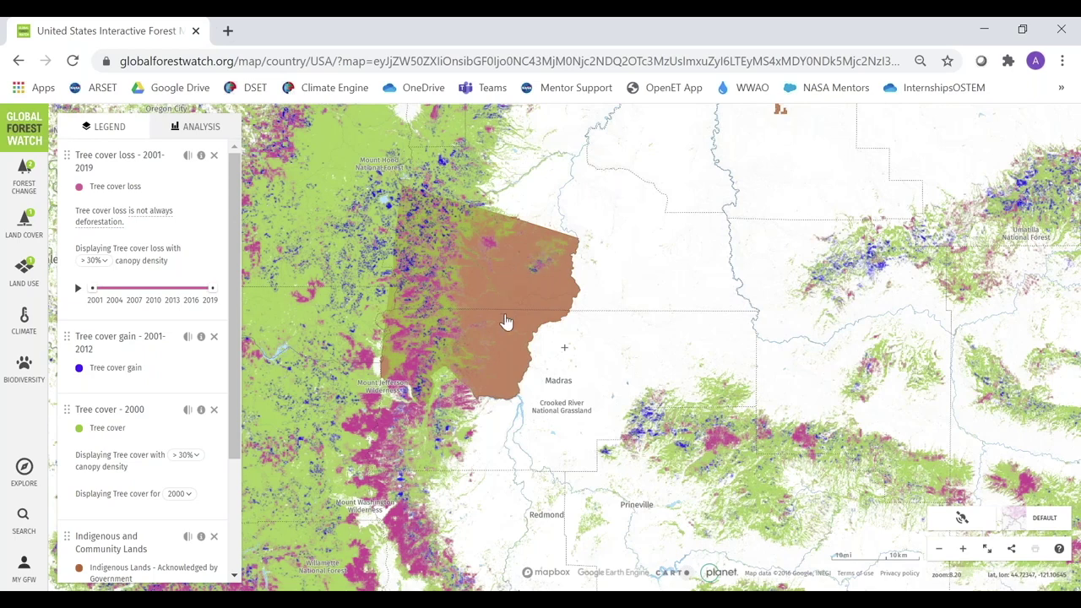
Zoom in further on the indigenous-land polygon west of Madras.
scroll(495, 308, up, 2)
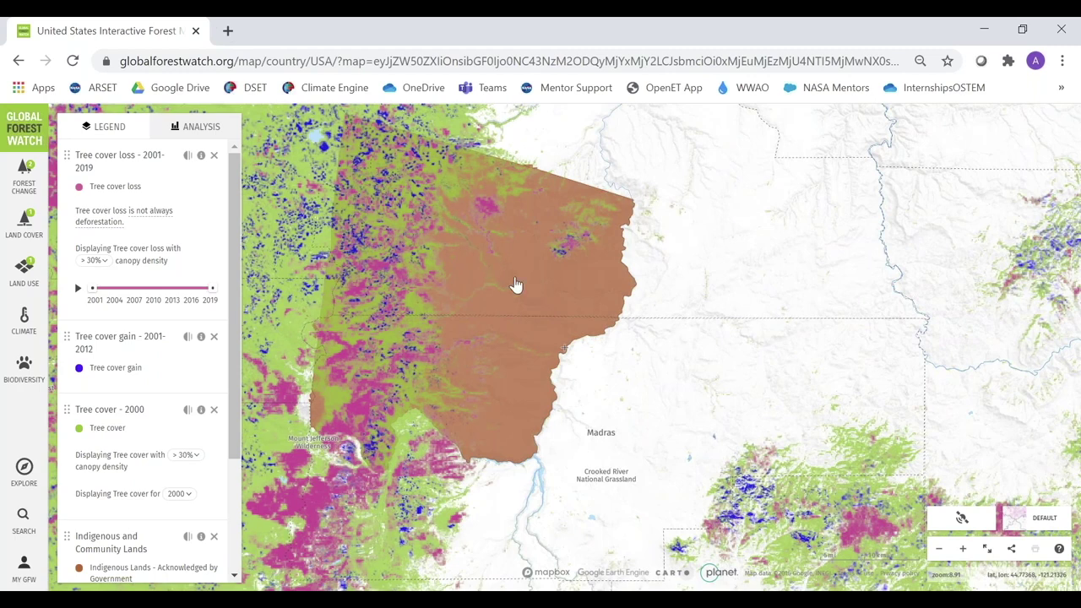
Identify the polygon as Warm Springs Reservation, run ANALYZE on it, and bring back the legend.
click(516, 284)
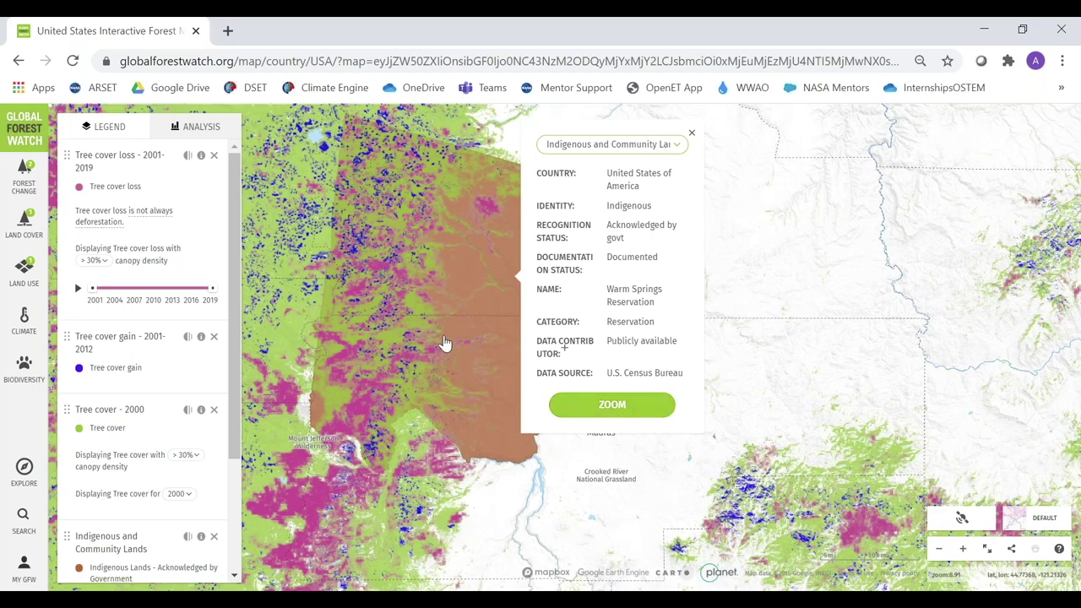
scroll(445, 344, up, 3)
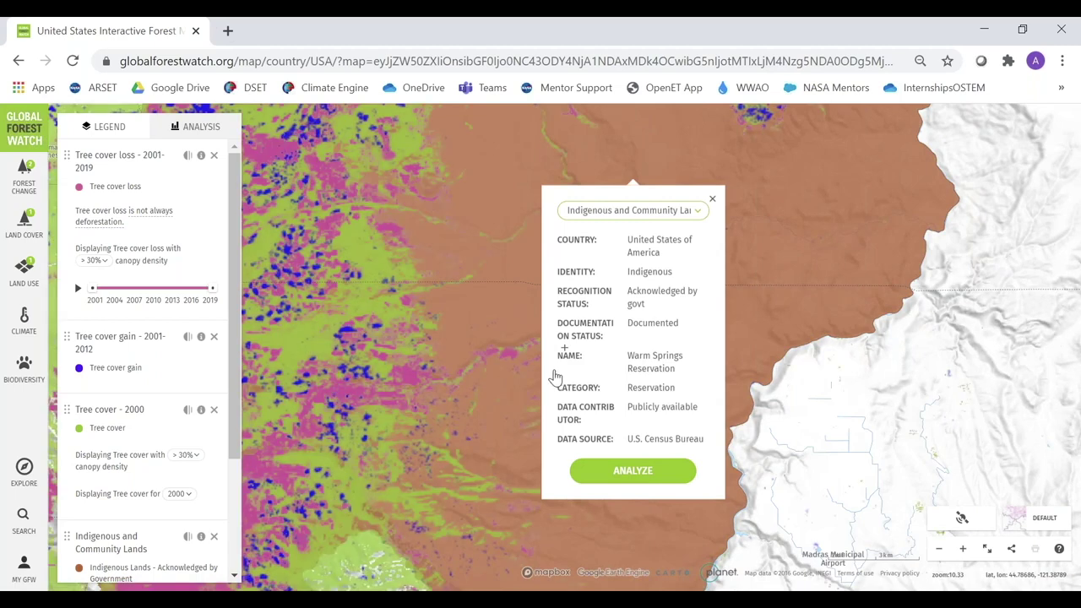
scroll(556, 376, down, 2)
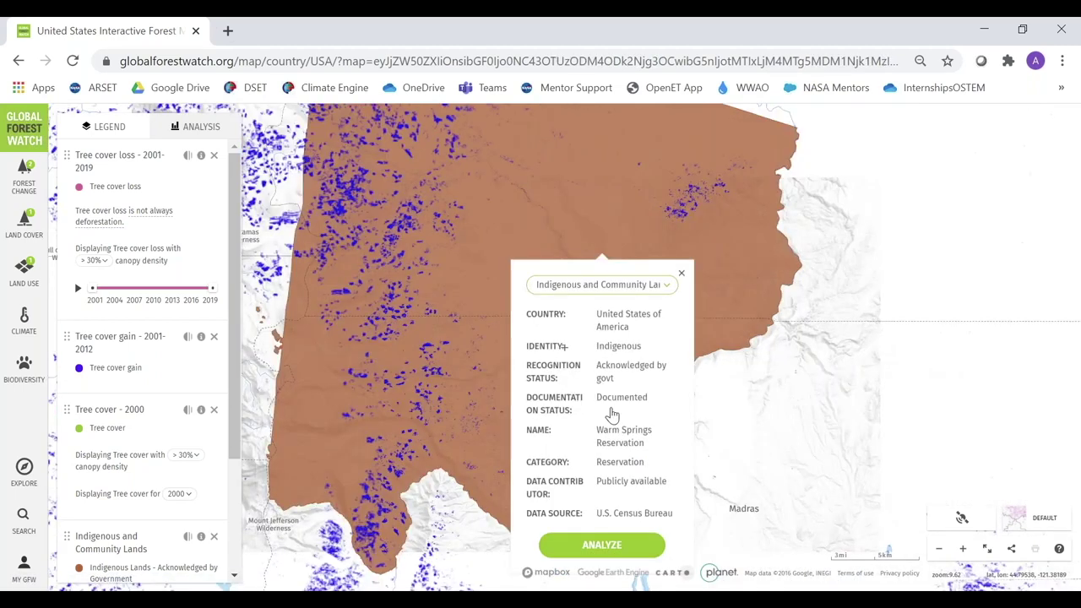
drag(683, 216, 717, 164)
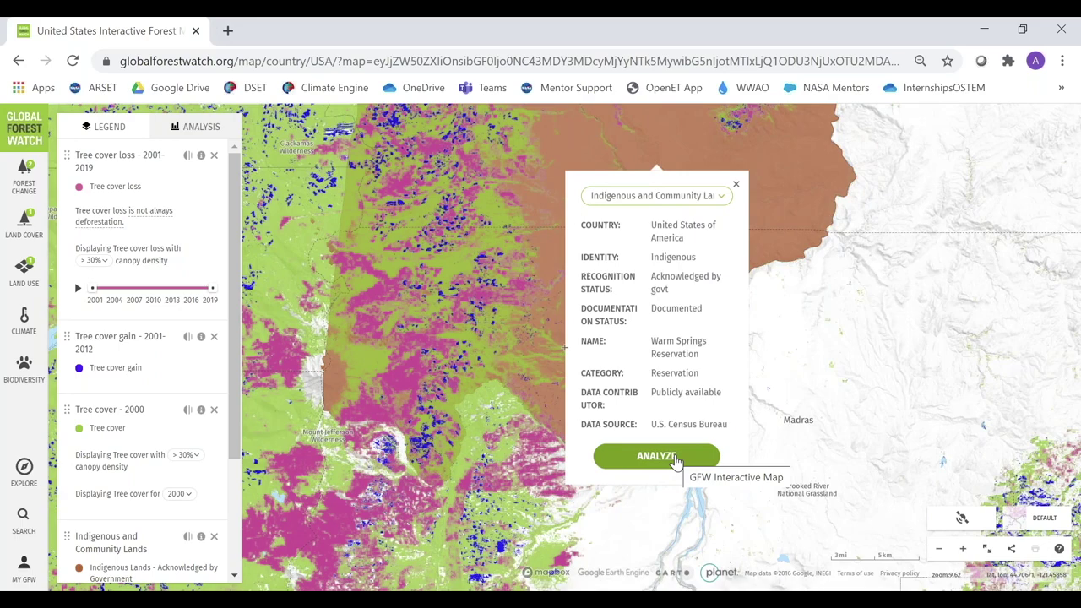
click(675, 457)
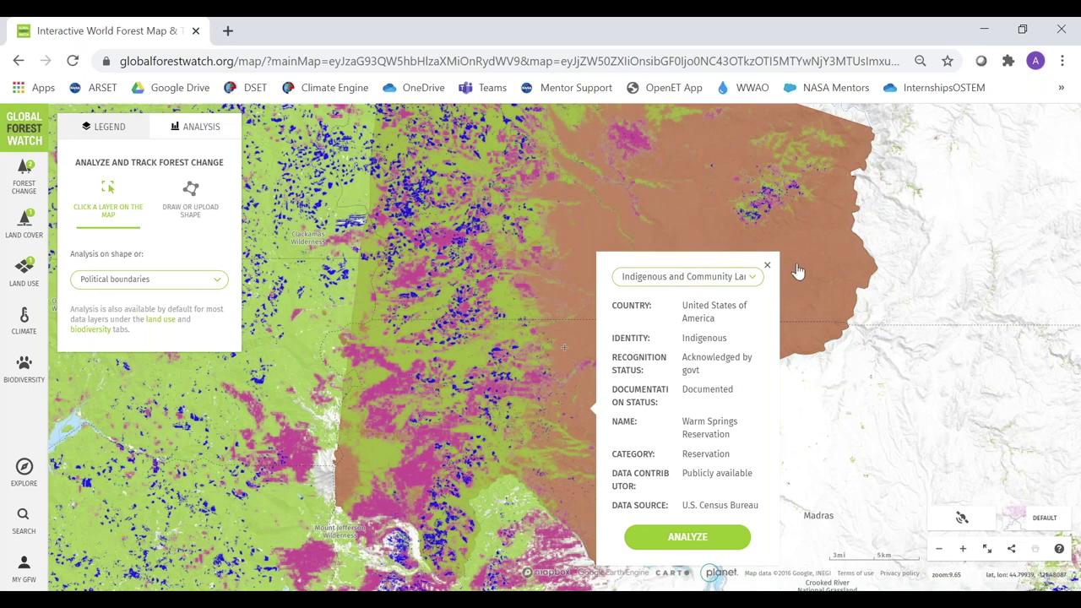
click(768, 269)
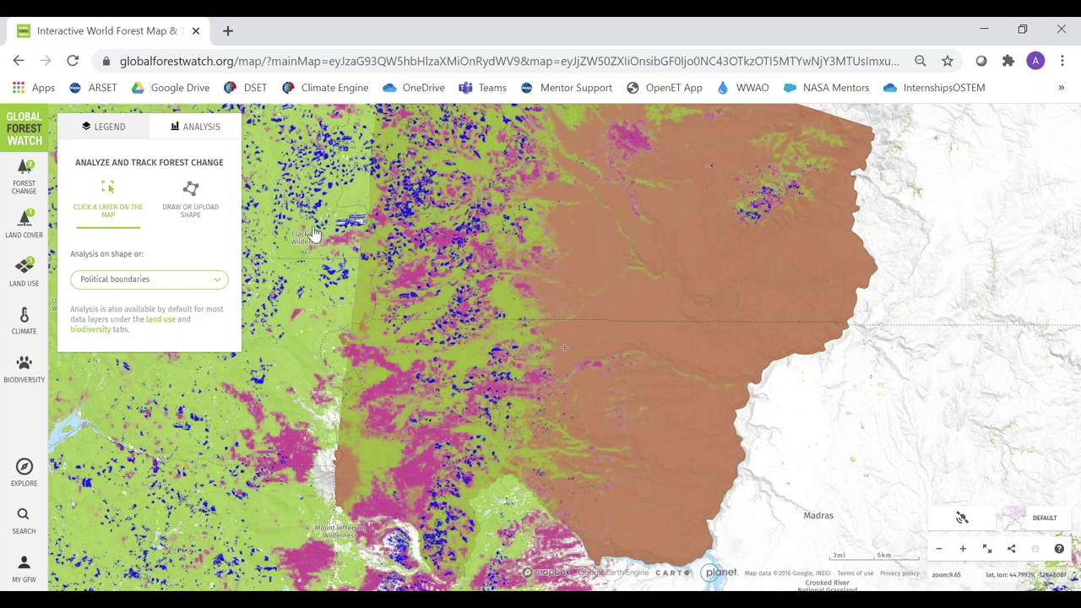
click(110, 127)
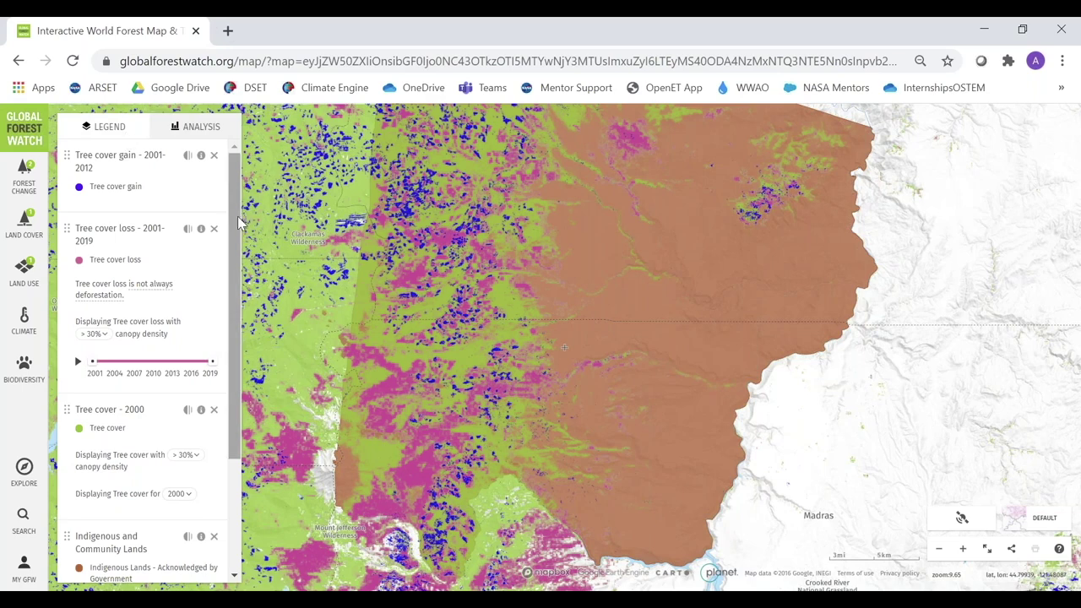
Lower the Tree cover loss layer's opacity.
scroll(240, 229, down, 1)
scroll(242, 233, up, 1)
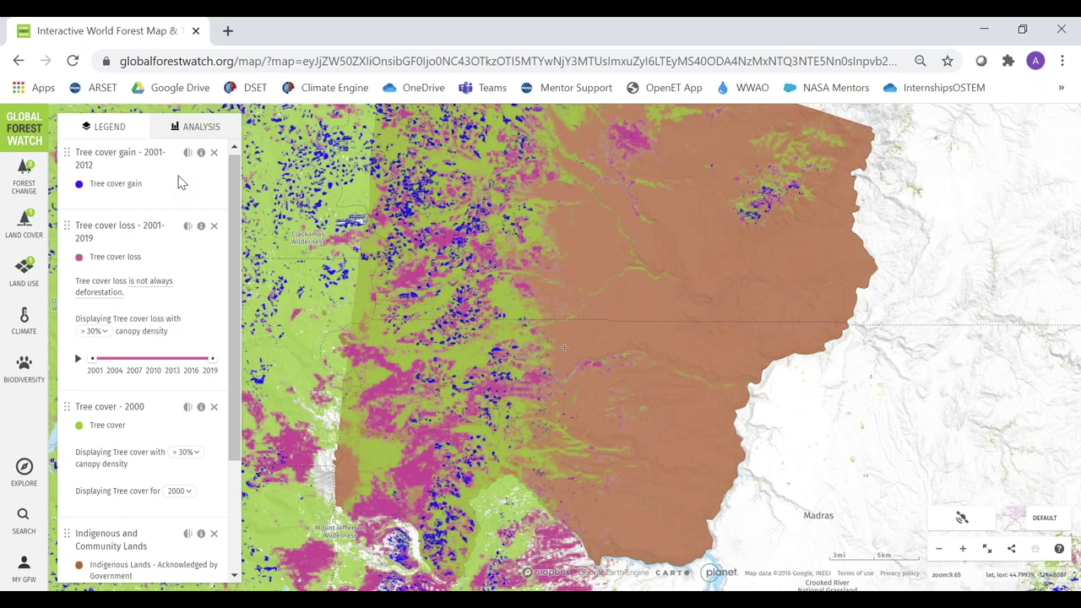
drag(234, 188, 234, 199)
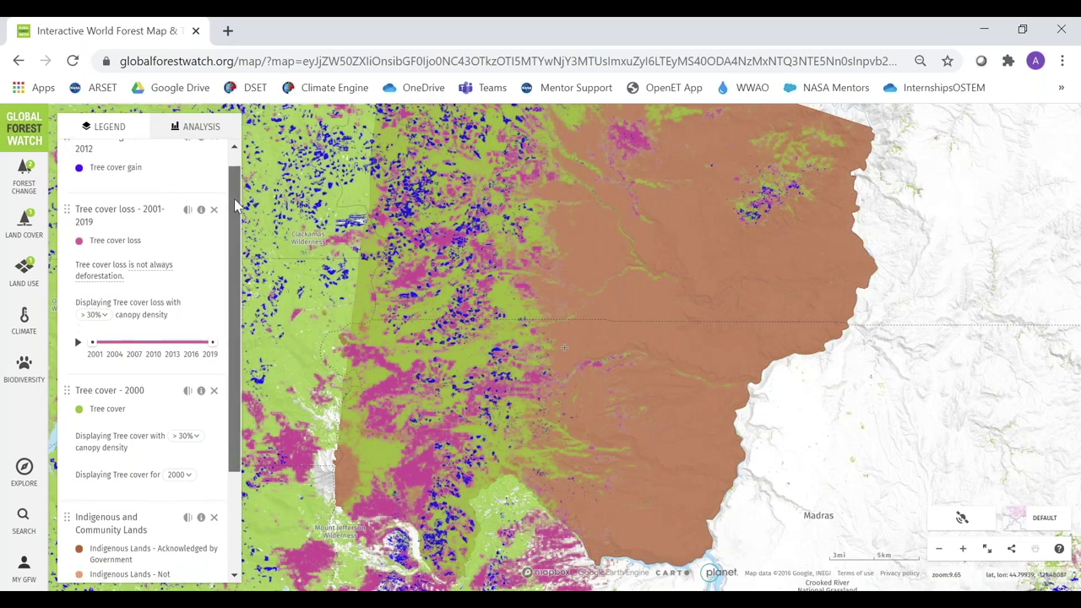
click(190, 216)
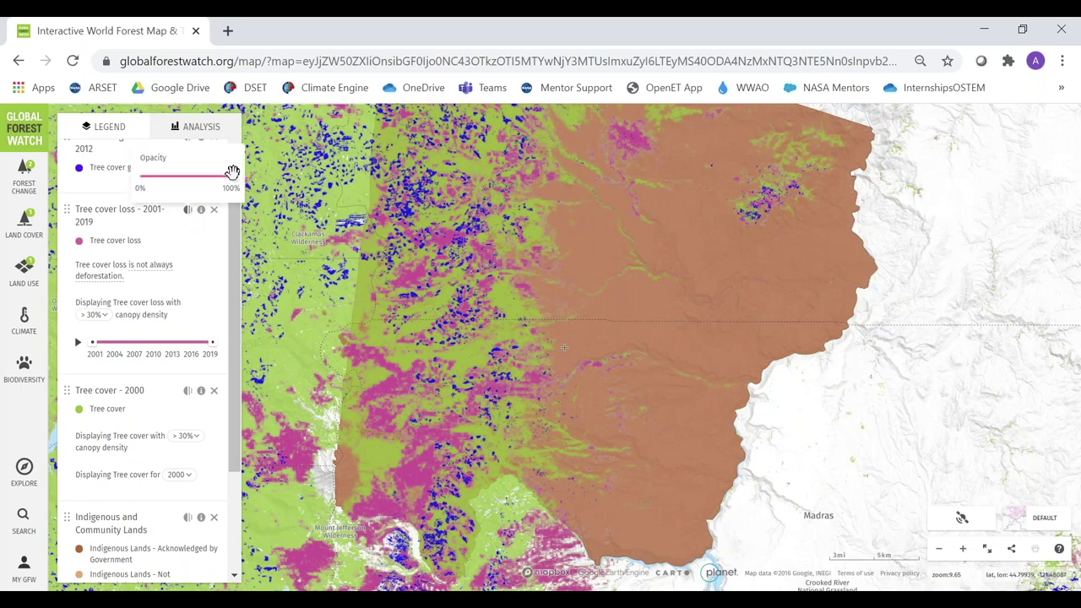
drag(231, 176, 167, 189)
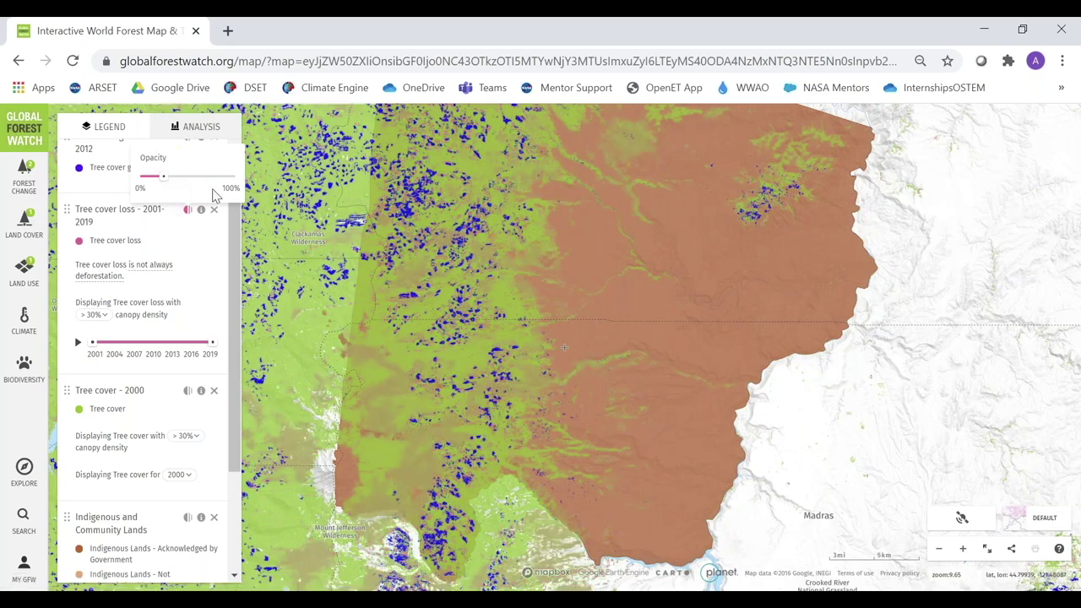
mouse_move(203, 265)
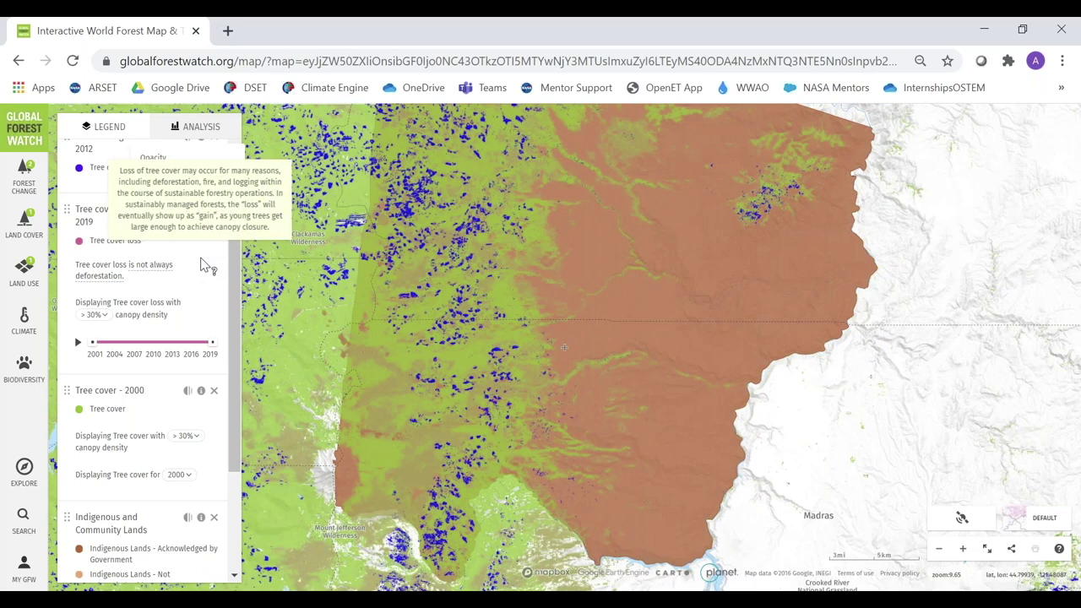
click(203, 271)
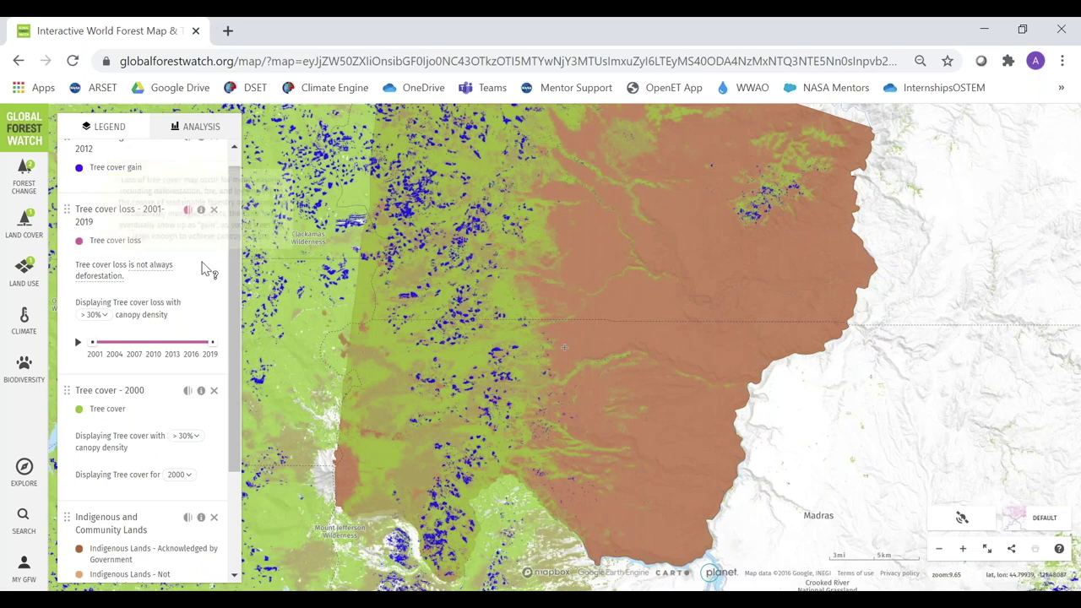
Set the Indigenous and Community Lands layer opacity to 47%.
click(187, 517)
drag(234, 481, 166, 496)
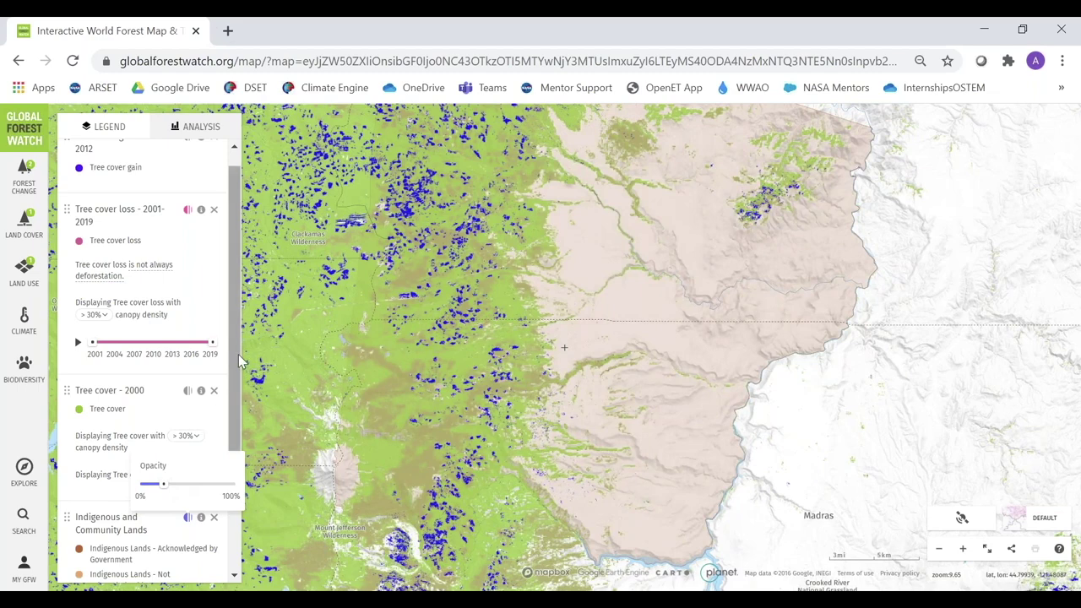
drag(238, 354, 235, 287)
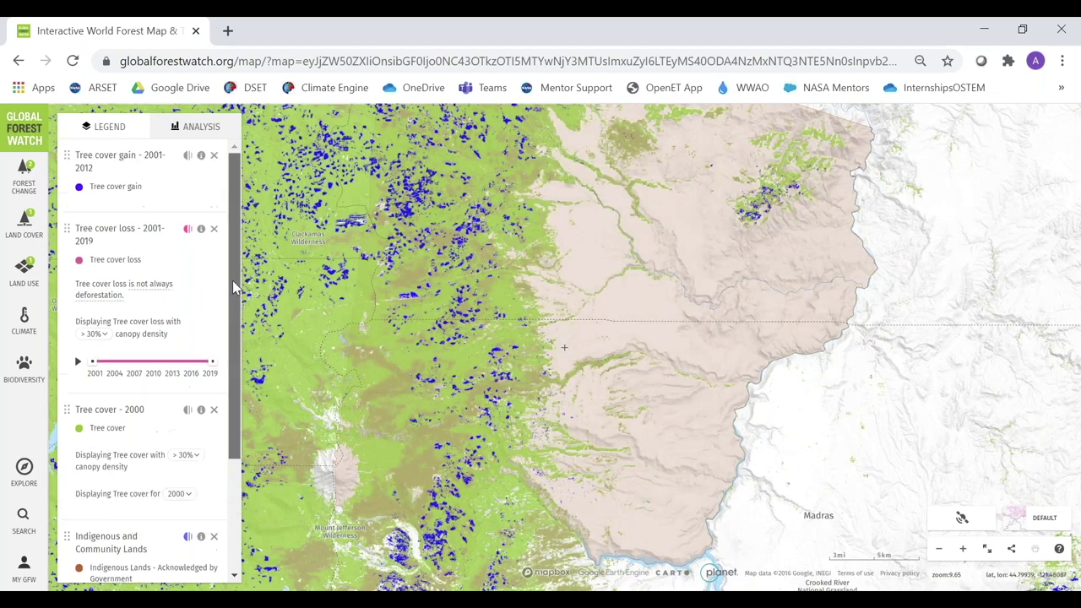
Drop Tree cover gain and Tree cover 2000, set loss opacity to 46%, and show Sentinel-2 imagery.
click(215, 158)
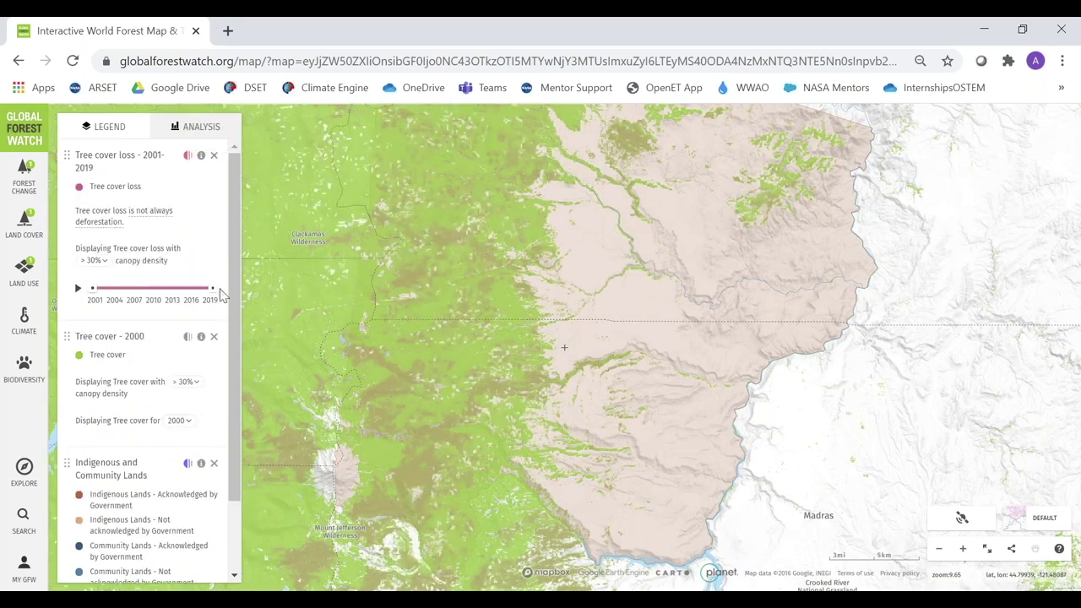
click(214, 340)
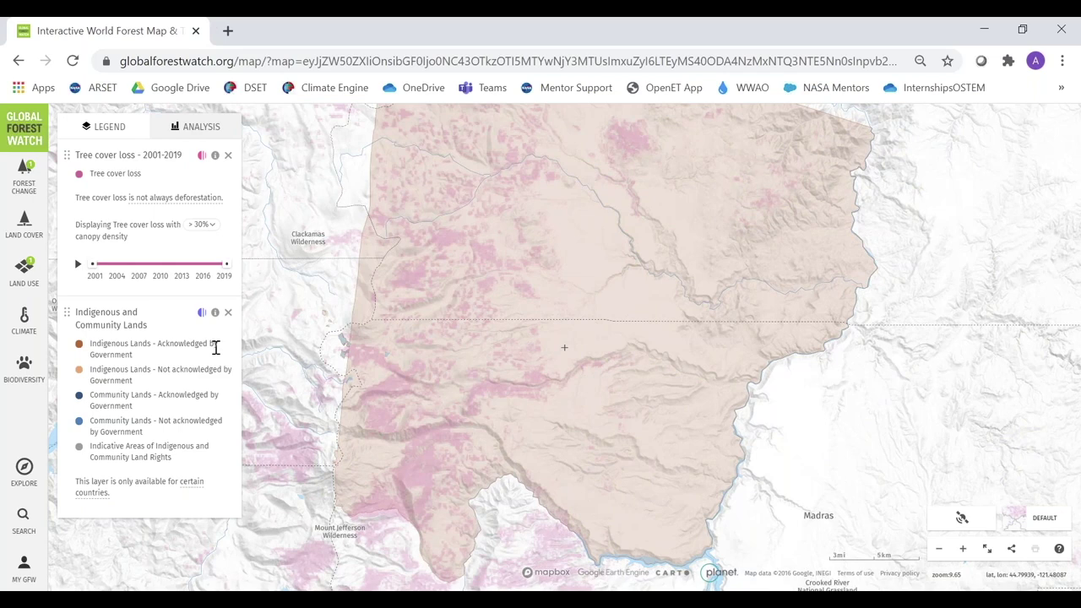
click(201, 155)
drag(177, 206, 204, 210)
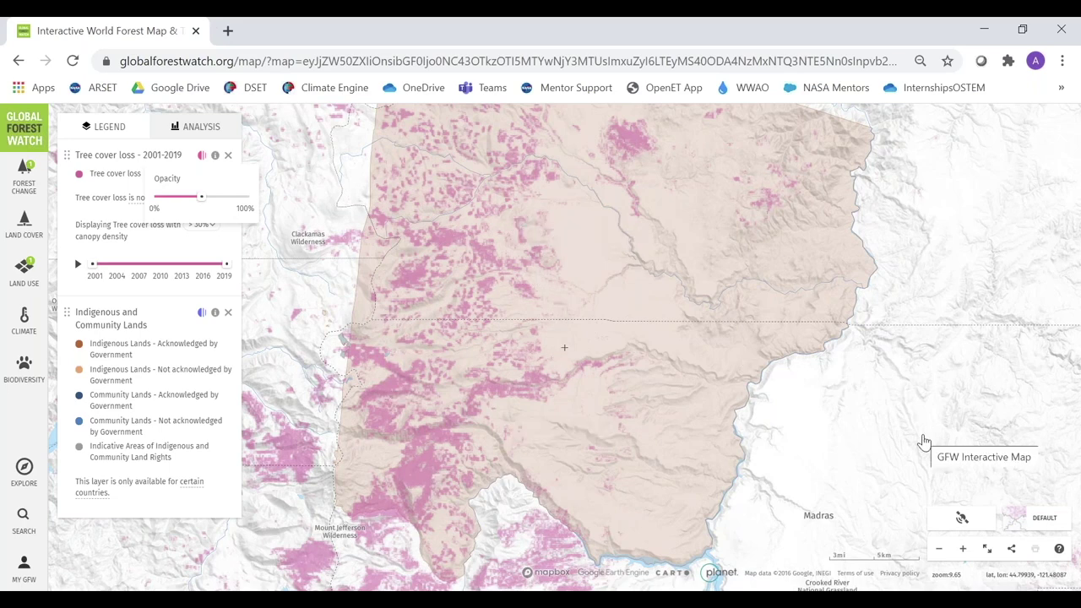
click(956, 518)
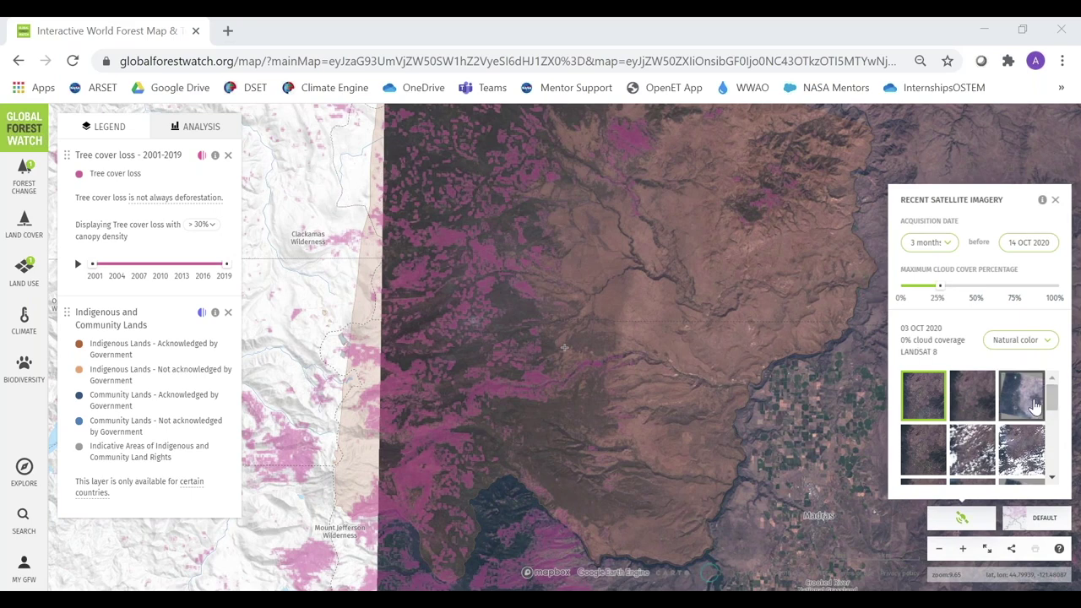
Use the cloud-free 09 SEP 2020 Sentinel 2 B scene as the imagery basemap.
scroll(1036, 406, down, 1)
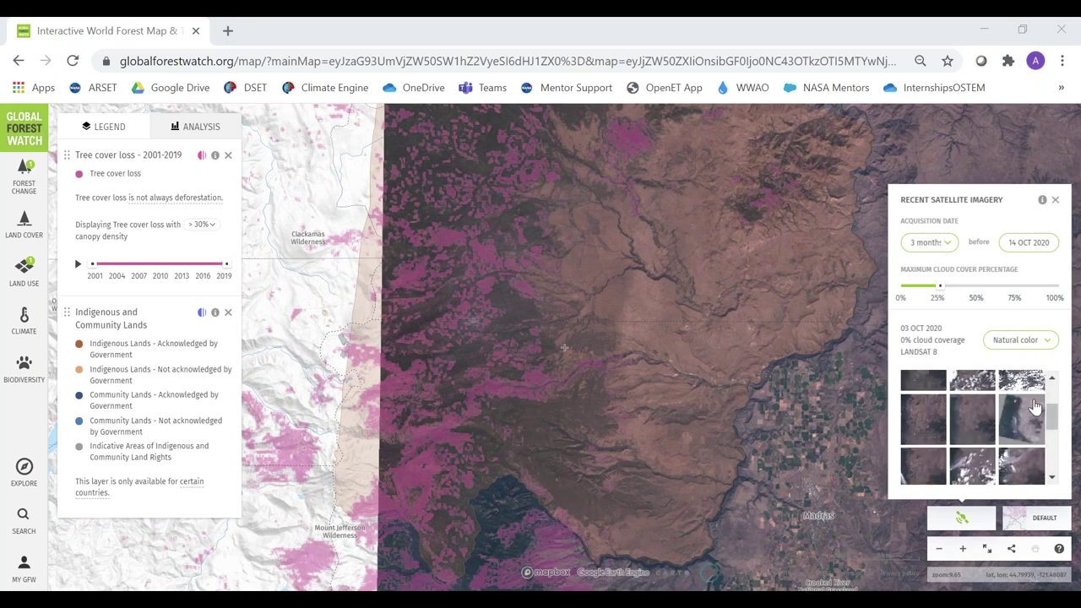
scroll(1036, 407, down, 2)
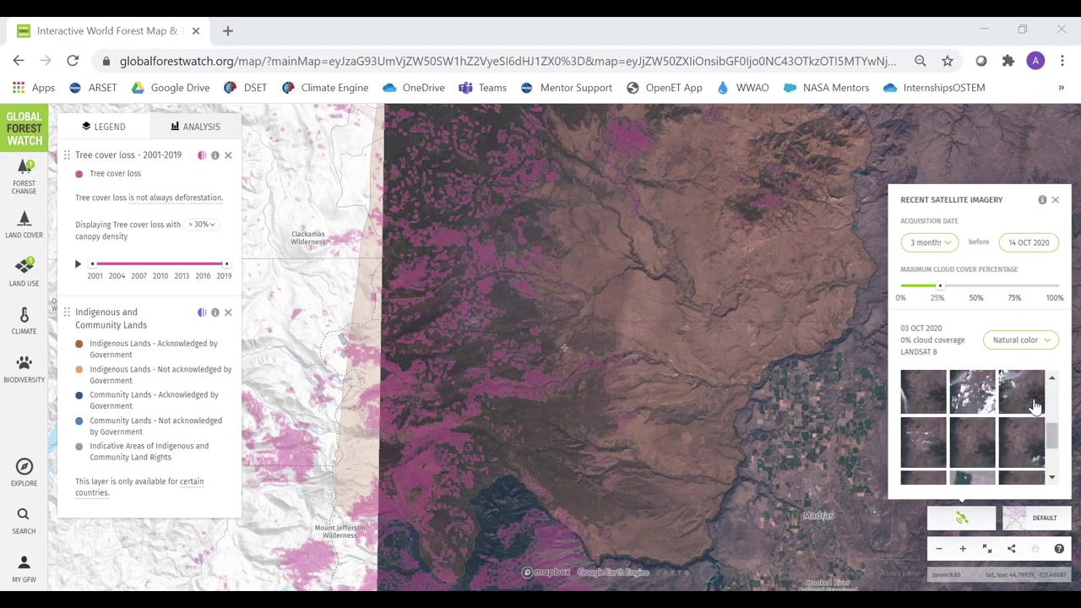
scroll(1036, 407, down, 1)
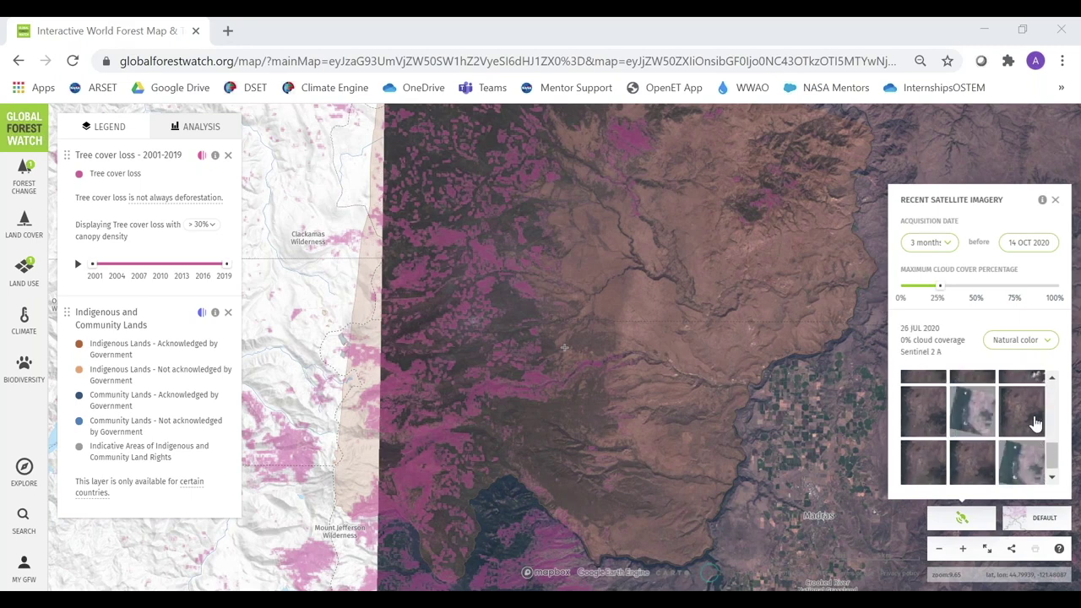
scroll(1036, 423, up, 1)
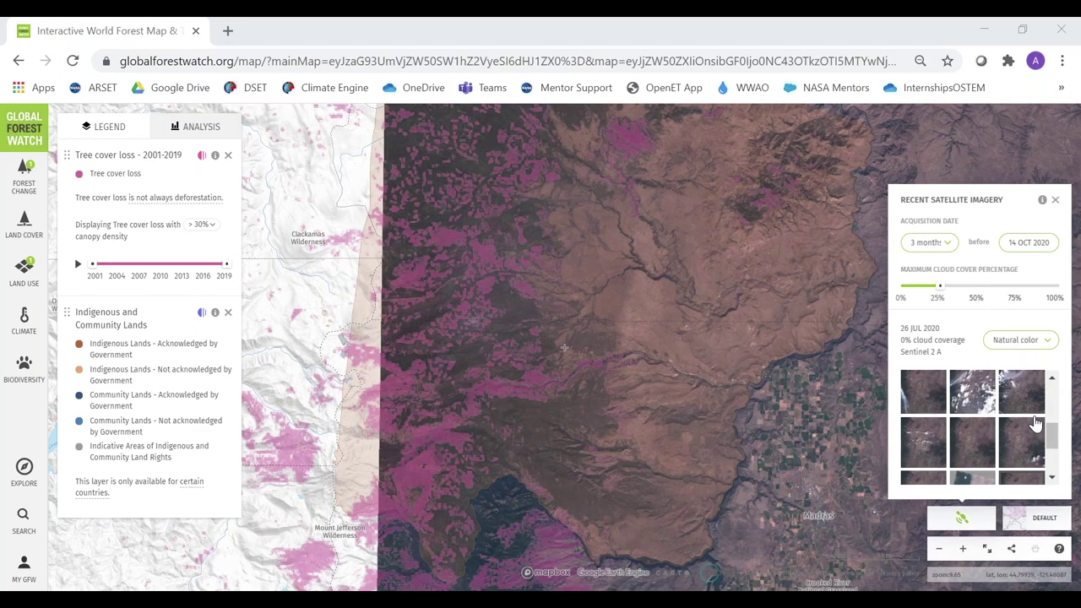
scroll(1035, 423, up, 1)
click(921, 427)
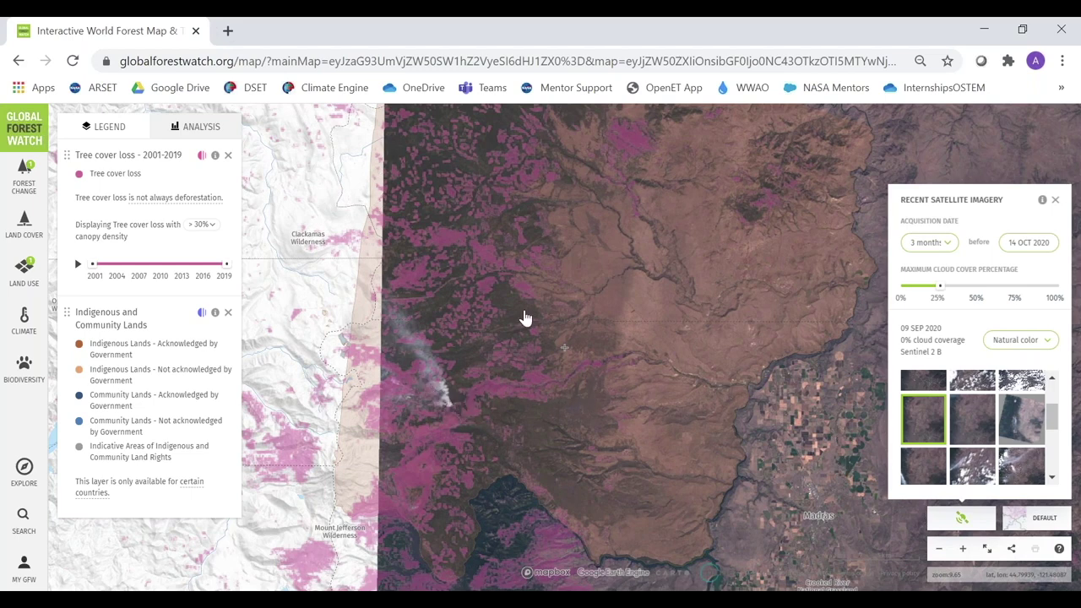
drag(471, 202, 419, 346)
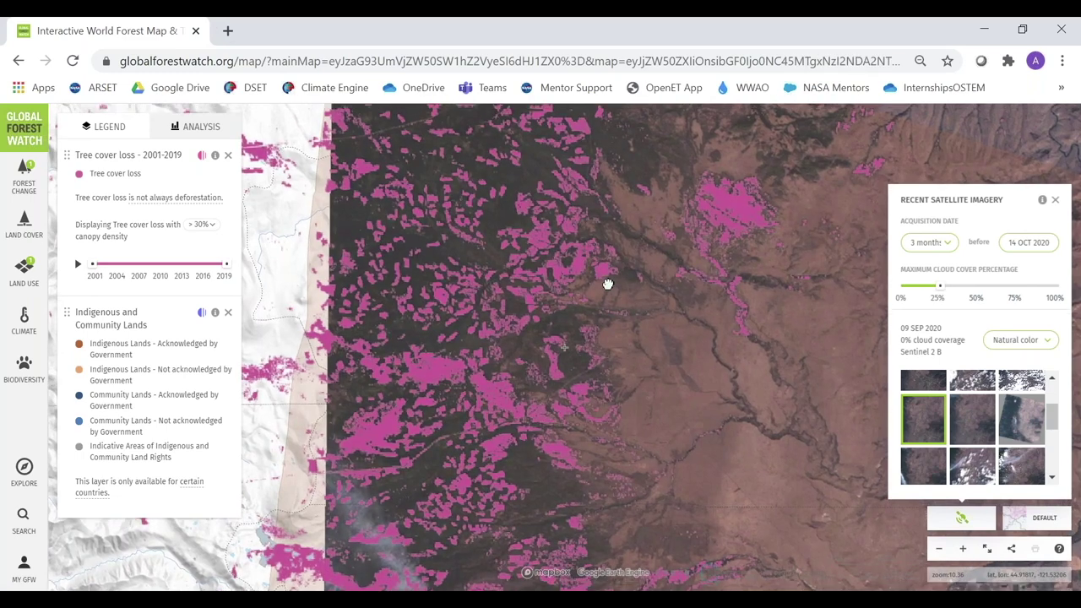
Centre the map on the dense western tree cover loss patches.
scroll(608, 284, down, 2)
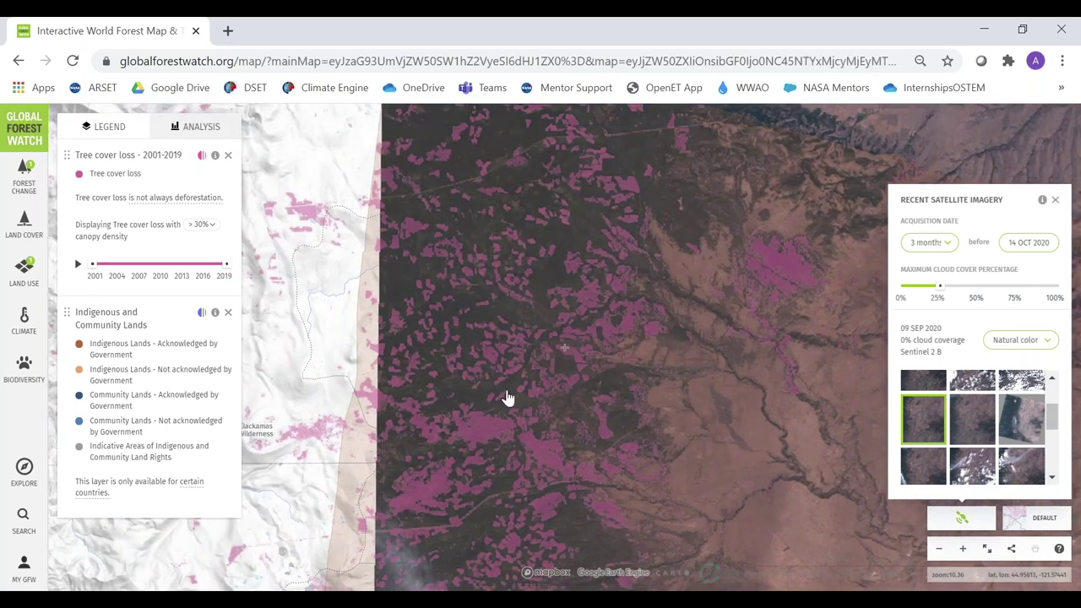
scroll(507, 398, up, 2)
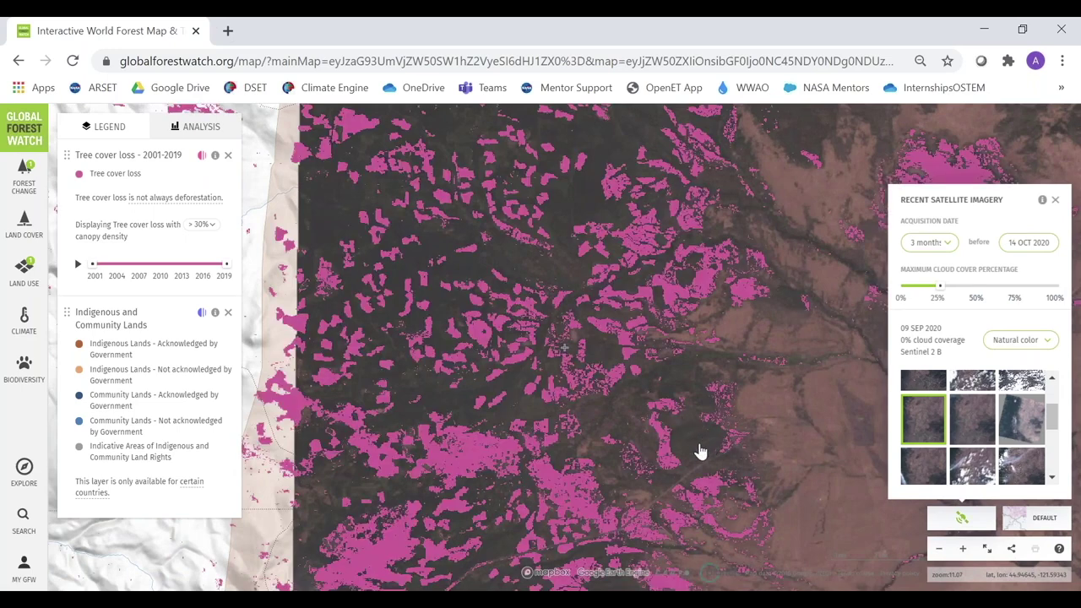
drag(659, 300, 642, 253)
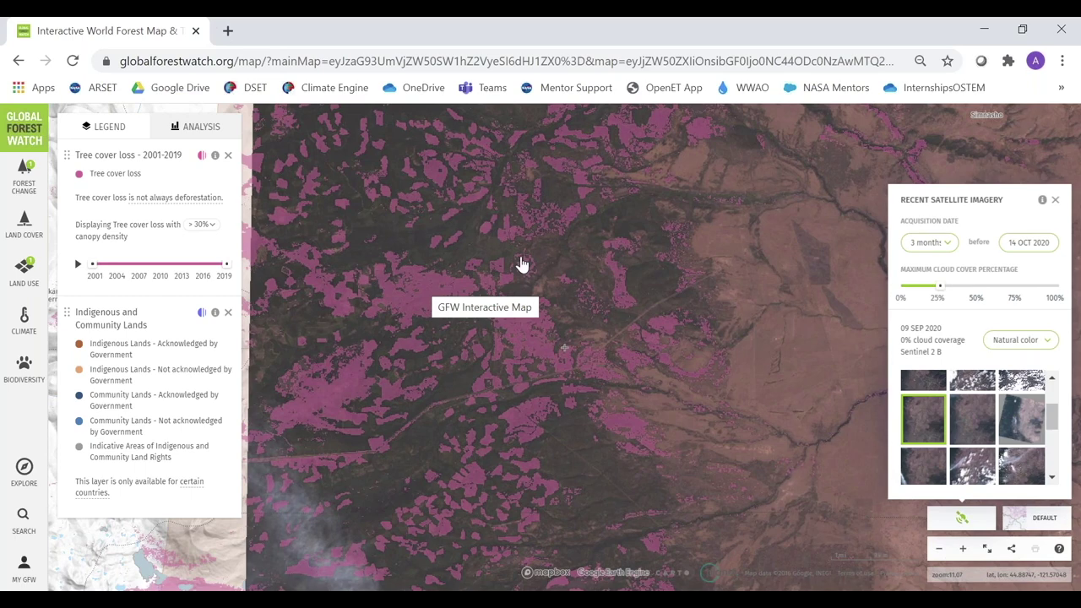
Fade the Tree cover loss overlay and pan to the imagery's western edge.
click(203, 161)
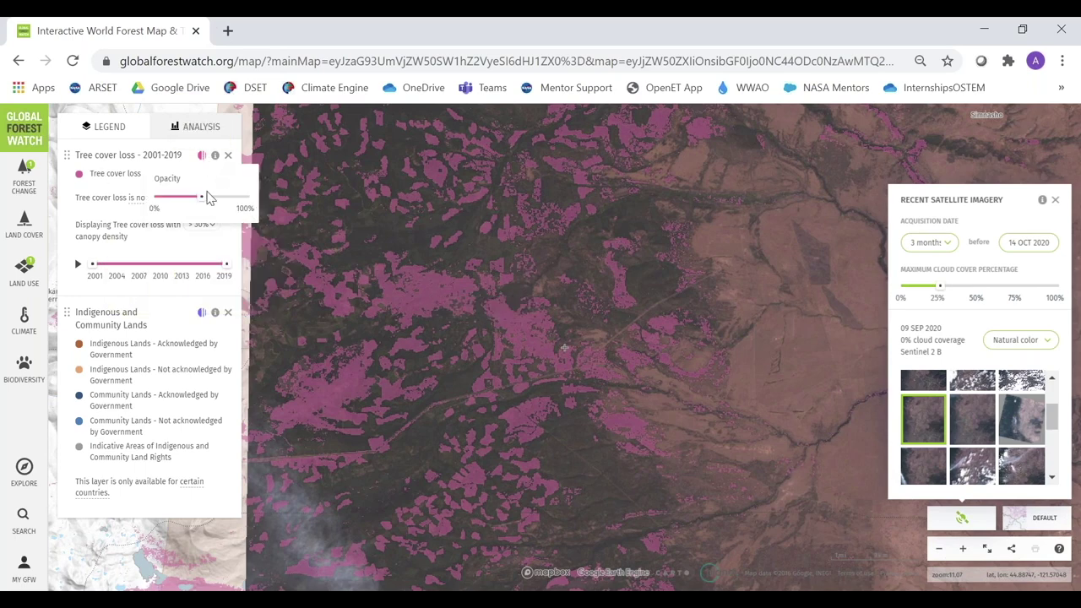
drag(200, 196, 153, 196)
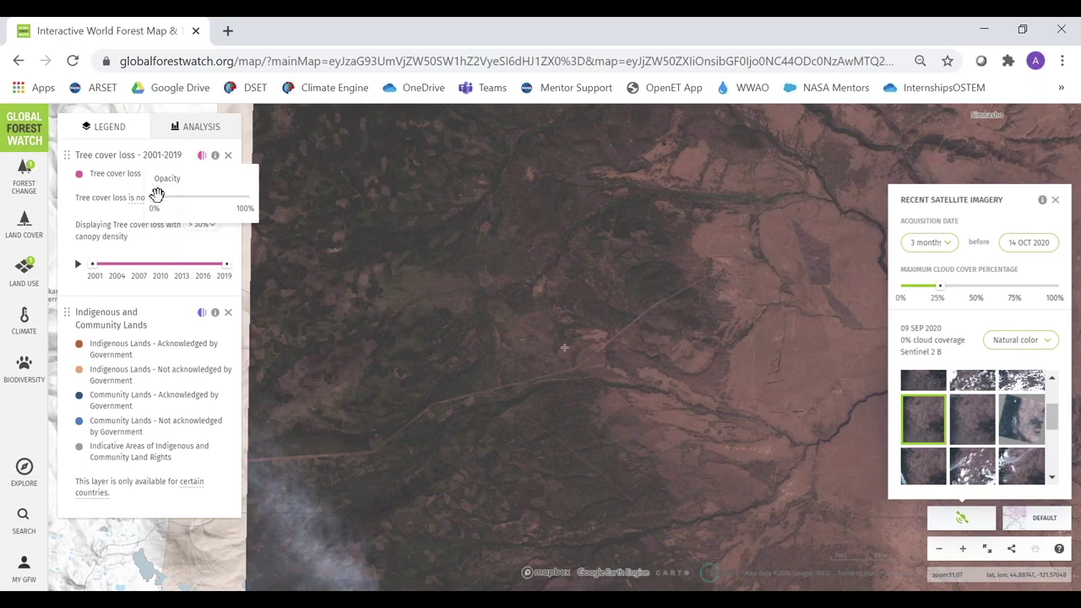
mouse_move(159, 197)
mouse_down()
mouse_move(210, 197)
mouse_move(163, 193)
mouse_up()
click(433, 293)
drag(432, 293, 582, 313)
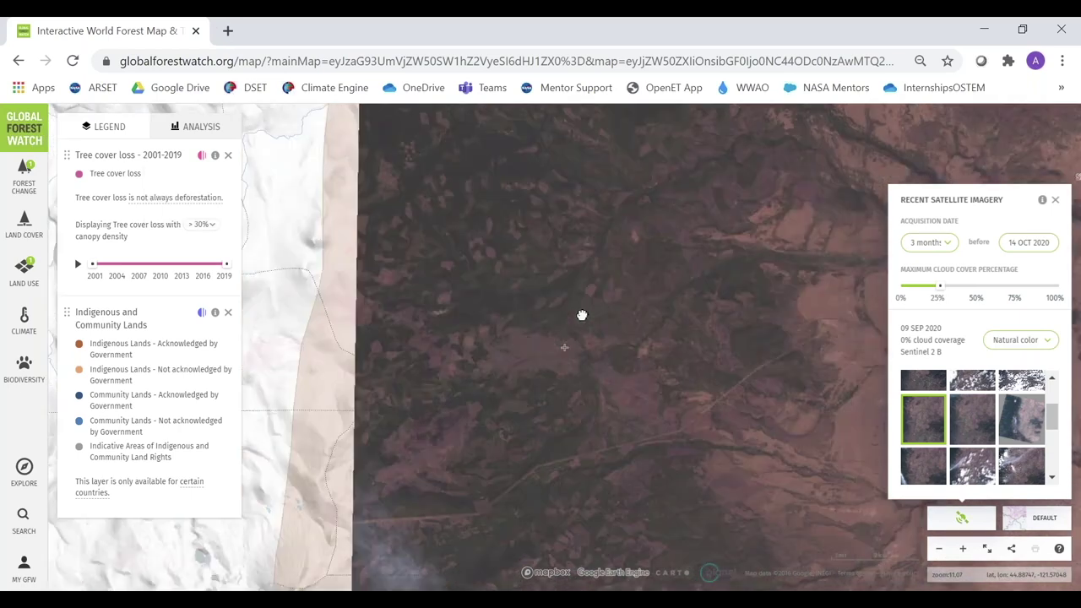
Set the Tree cover loss layer opacity to 51%.
click(202, 156)
drag(160, 197, 212, 198)
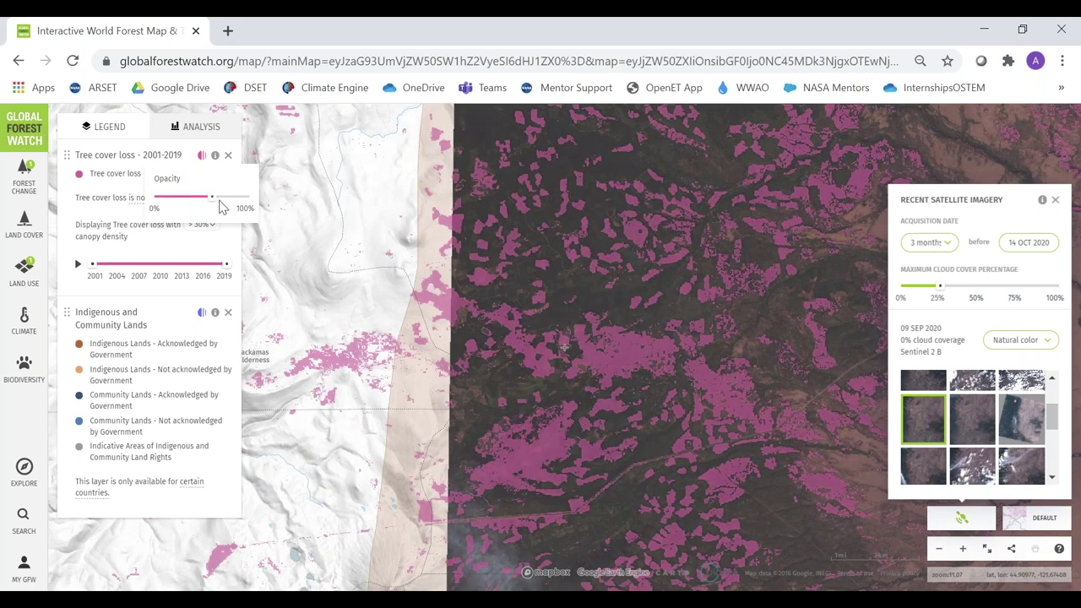
drag(207, 195, 153, 196)
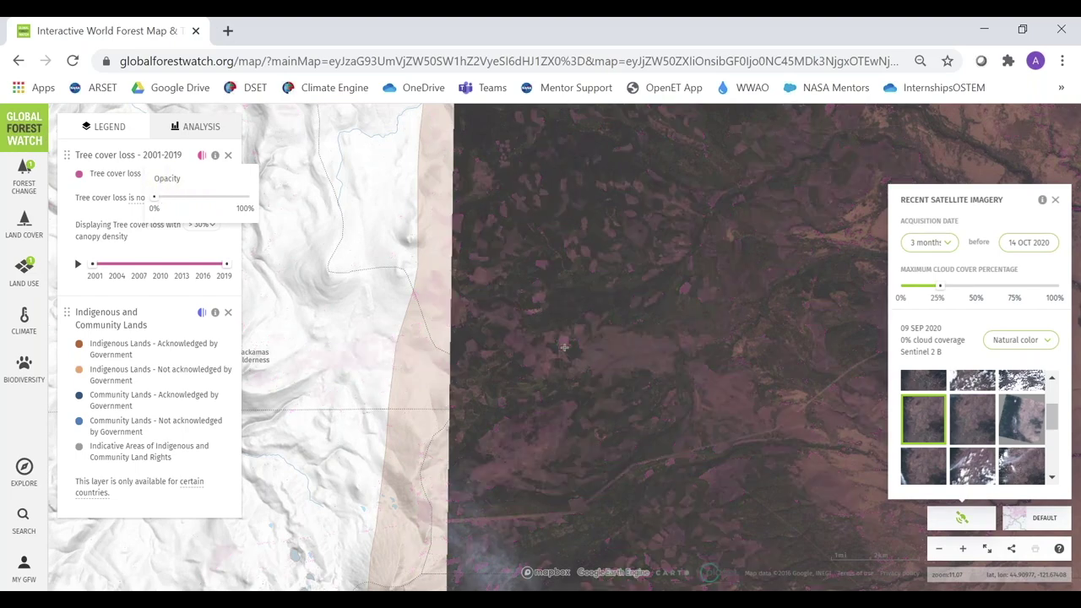
scroll(654, 245, up, 2)
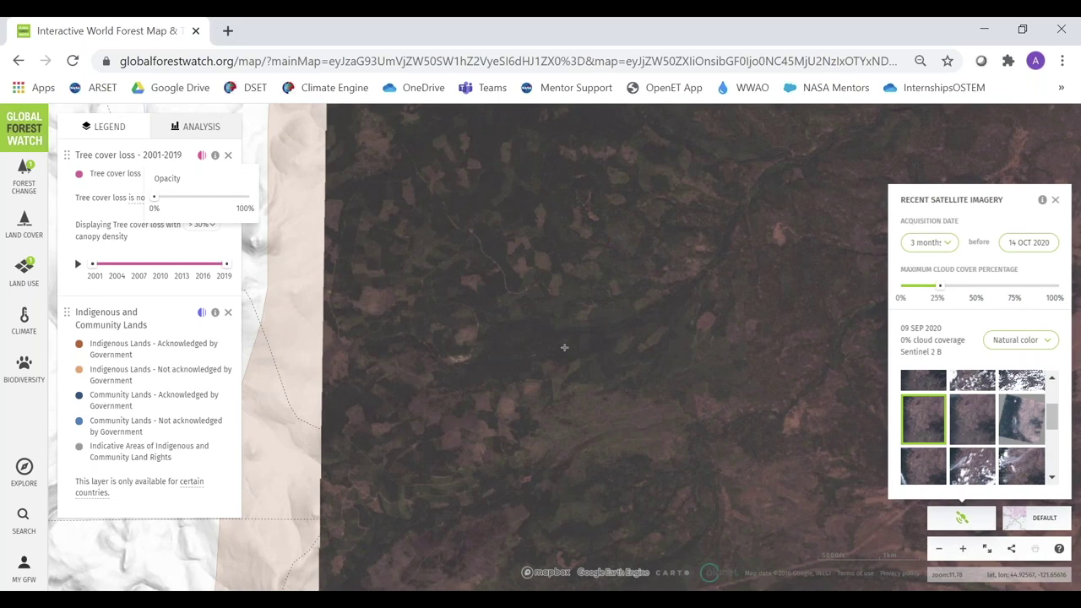
drag(154, 197, 205, 197)
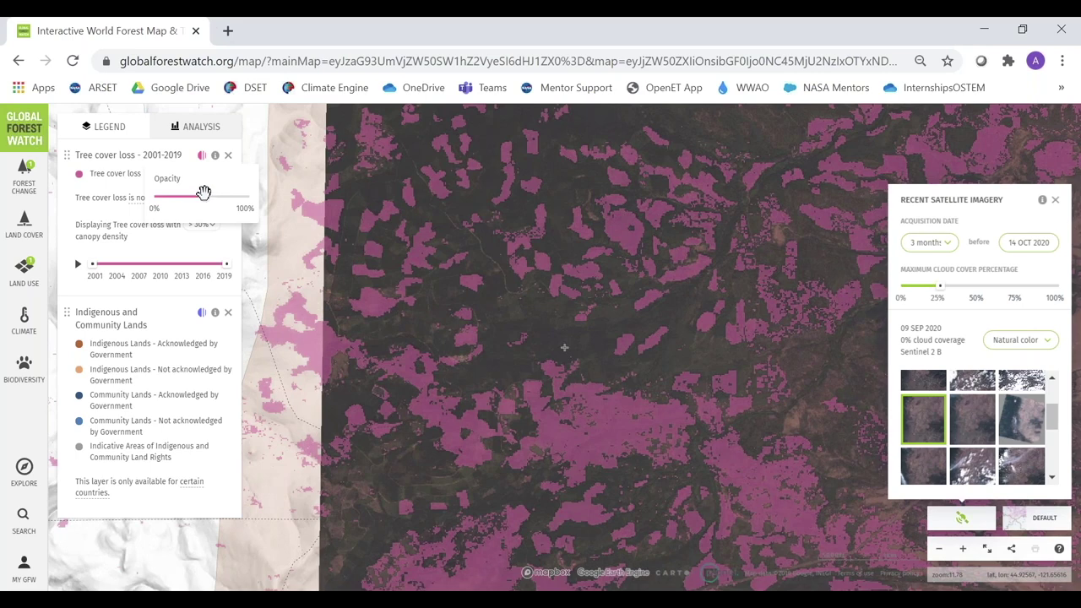
drag(203, 193, 154, 196)
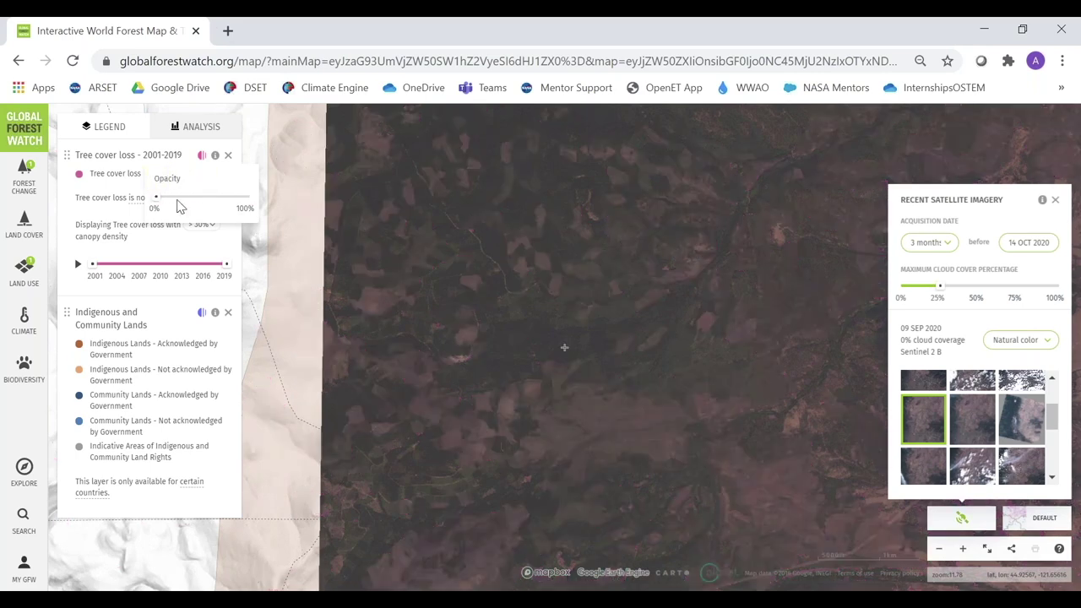
drag(157, 196, 202, 197)
drag(202, 198, 202, 197)
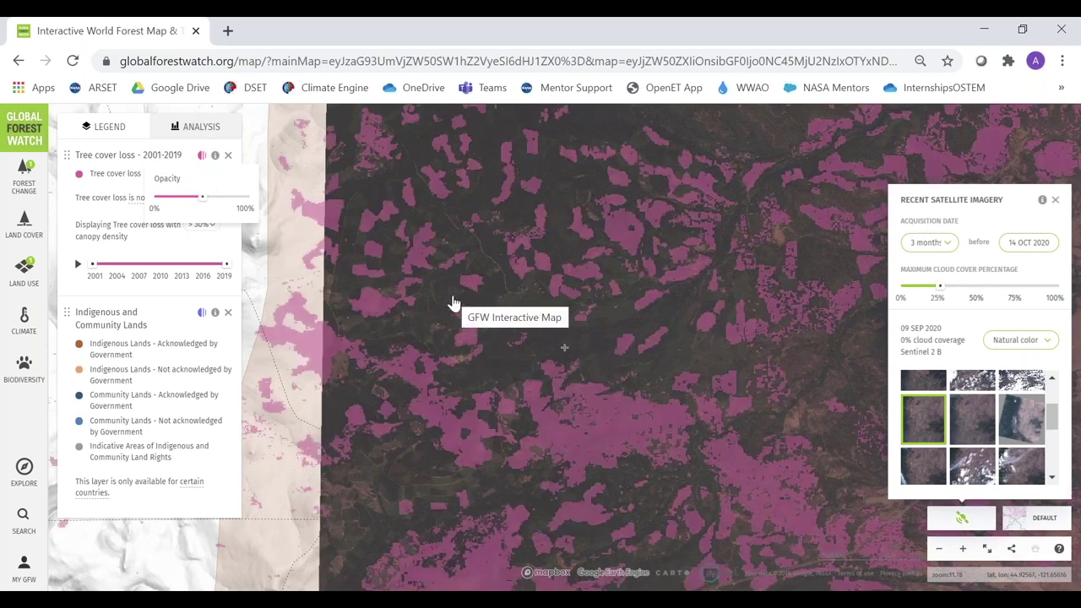
scroll(449, 299, down, 2)
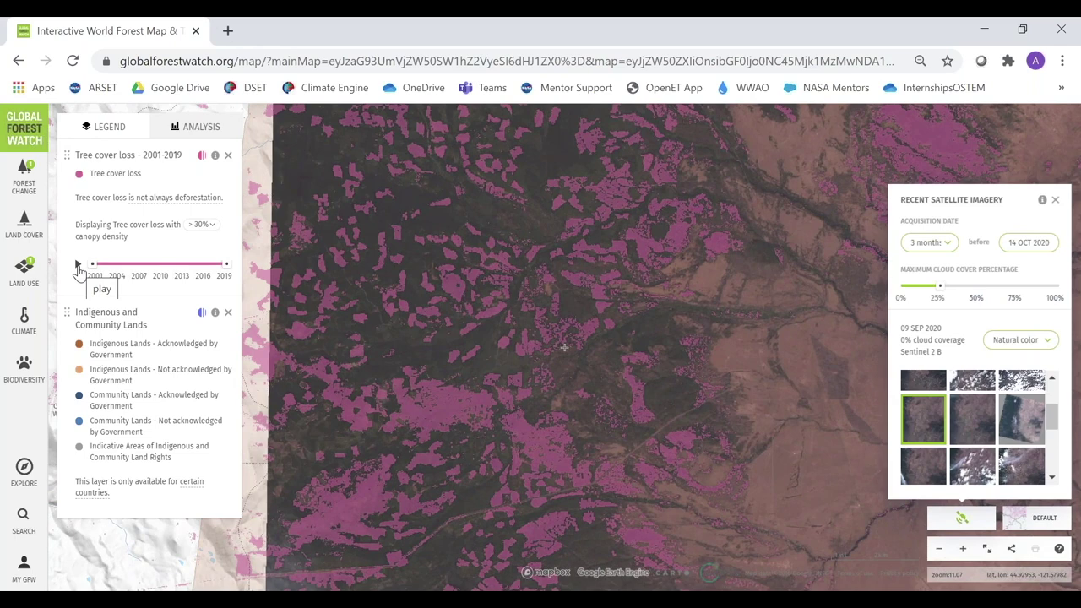
Play the 2001–2019 tree cover loss timeline, then restart it from 2001.
click(78, 269)
click(77, 265)
click(30, 184)
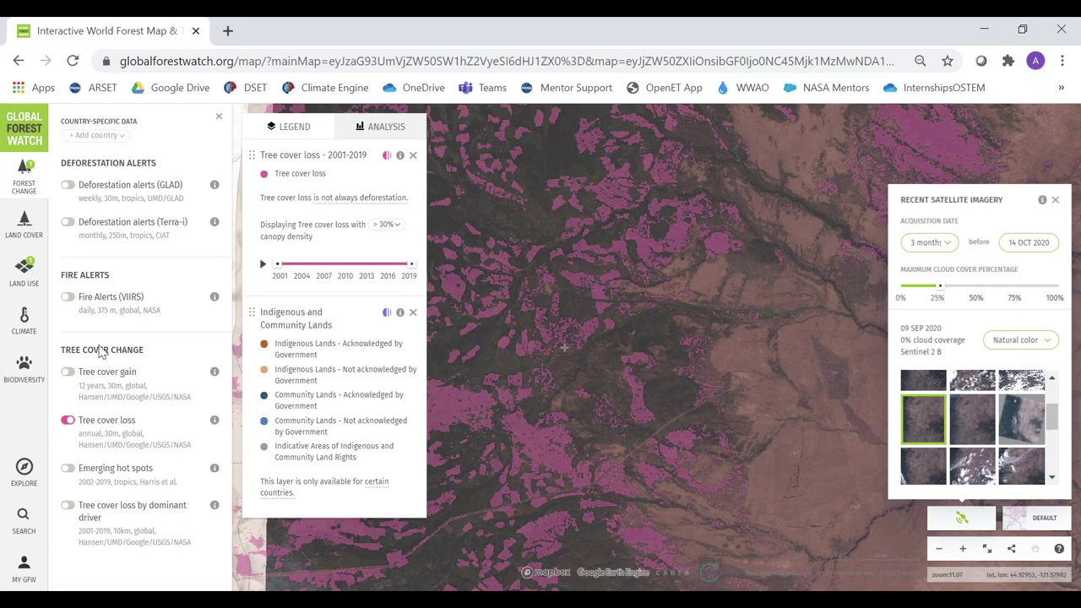
Turn on Tree cover loss by dominant driver and open its layer description.
click(67, 508)
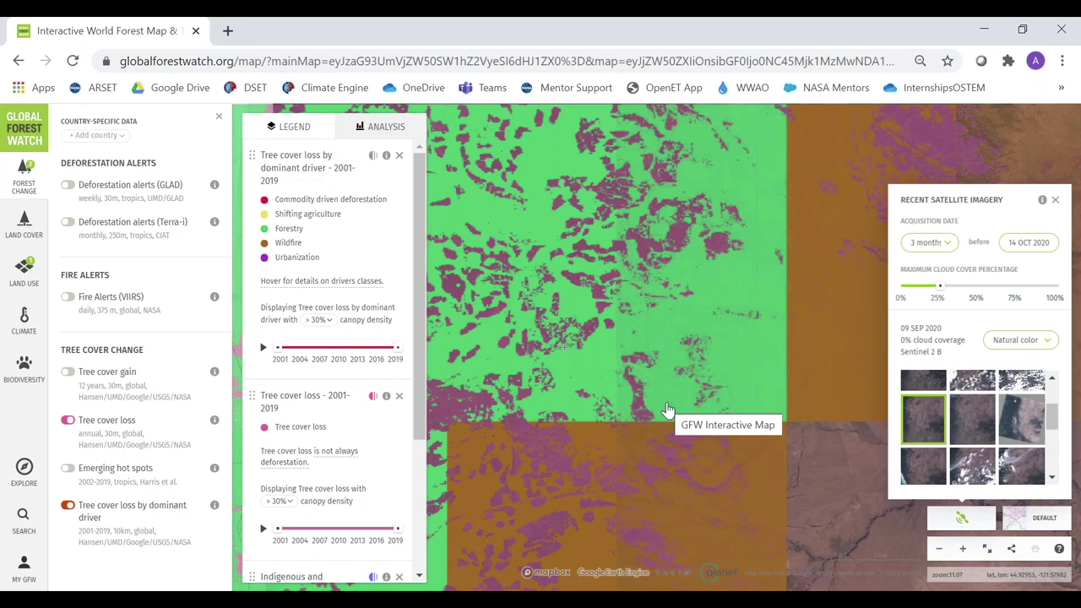
mouse_move(215, 509)
click(215, 507)
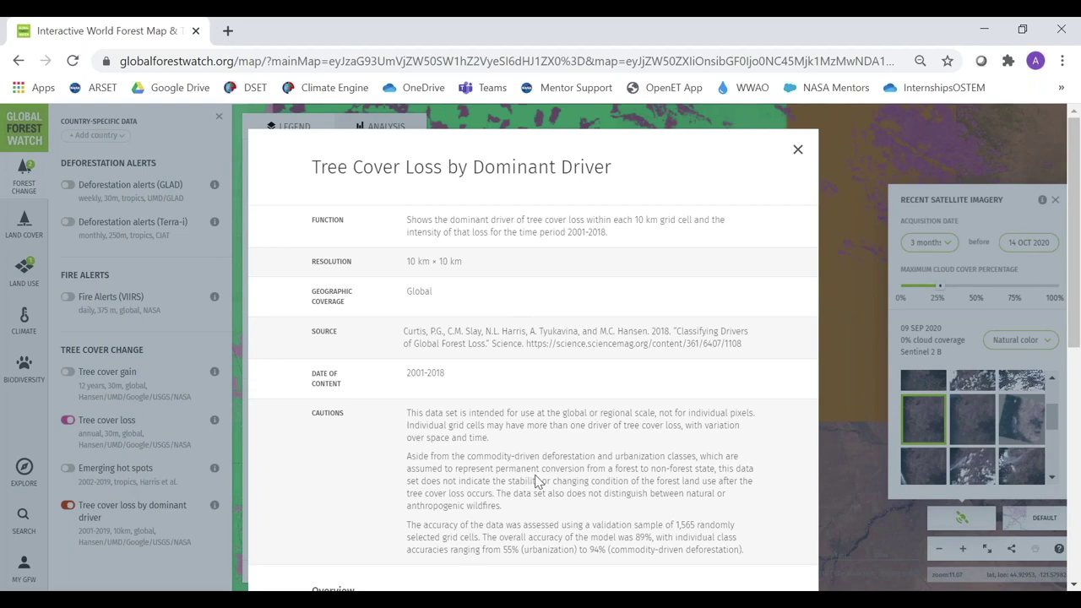
Read the dominant driver description's five categories, then close it.
scroll(535, 480, down, 4)
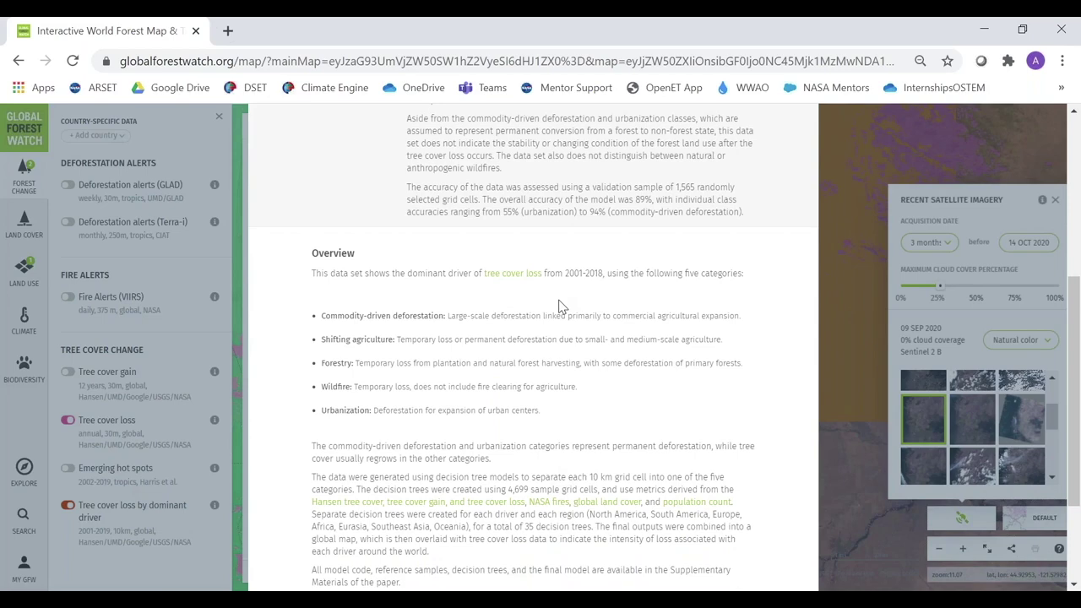
scroll(572, 299, down, 1)
scroll(572, 301, up, 5)
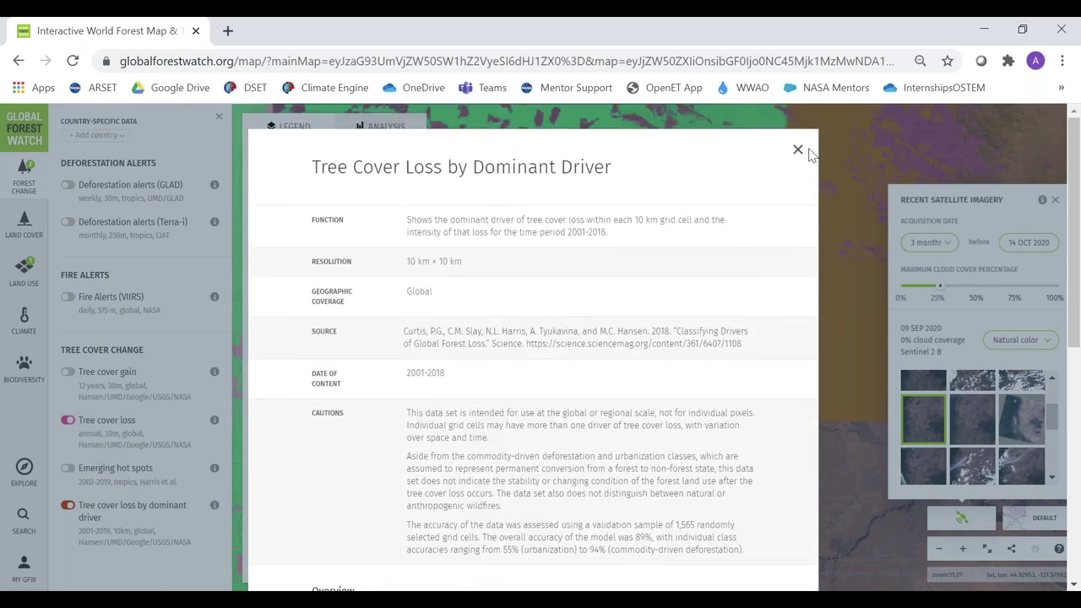
click(798, 149)
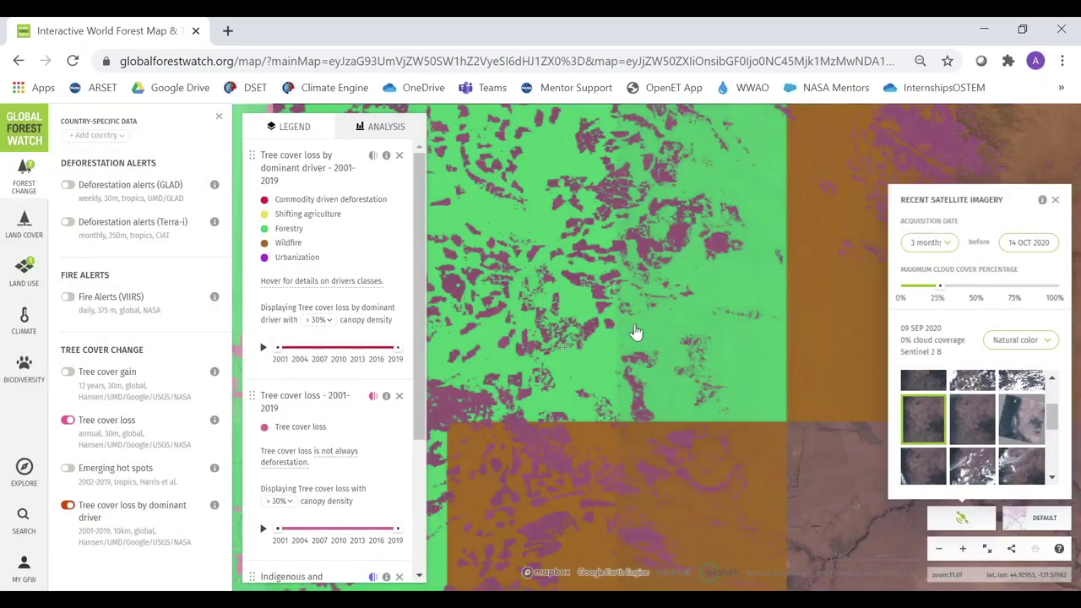
scroll(637, 332, down, 3)
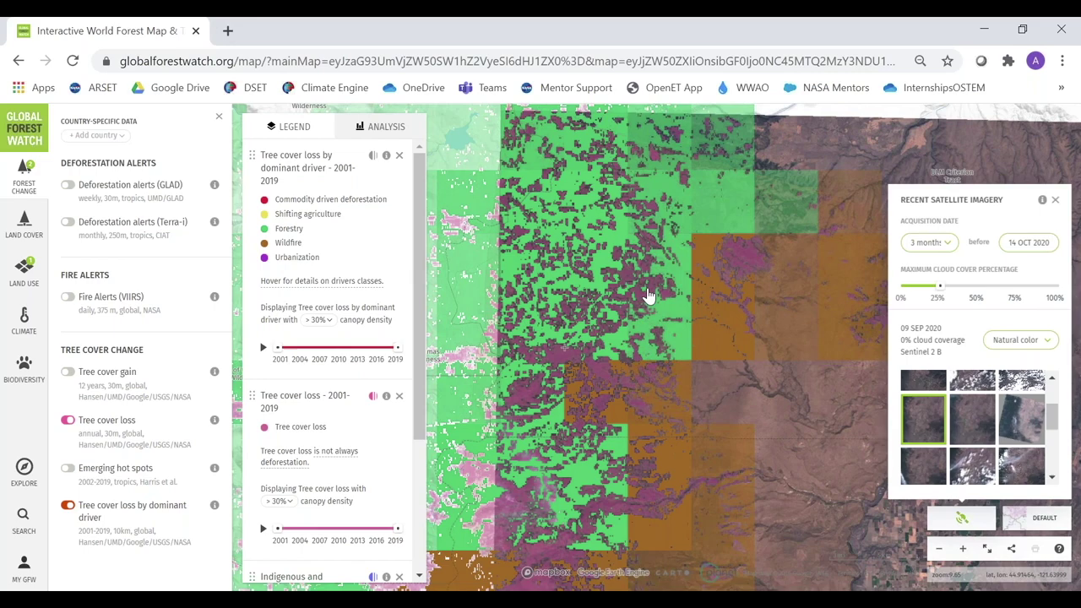
Hide the layer list, zoom in on the Simnasho wildfire block, and play the loss animation.
drag(628, 277, 534, 292)
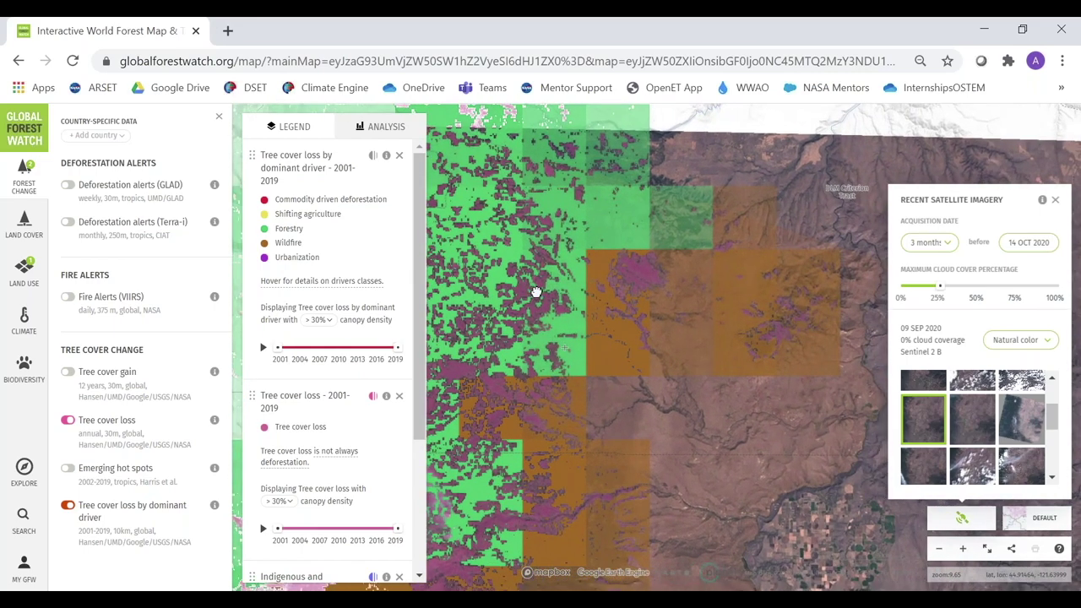
click(605, 279)
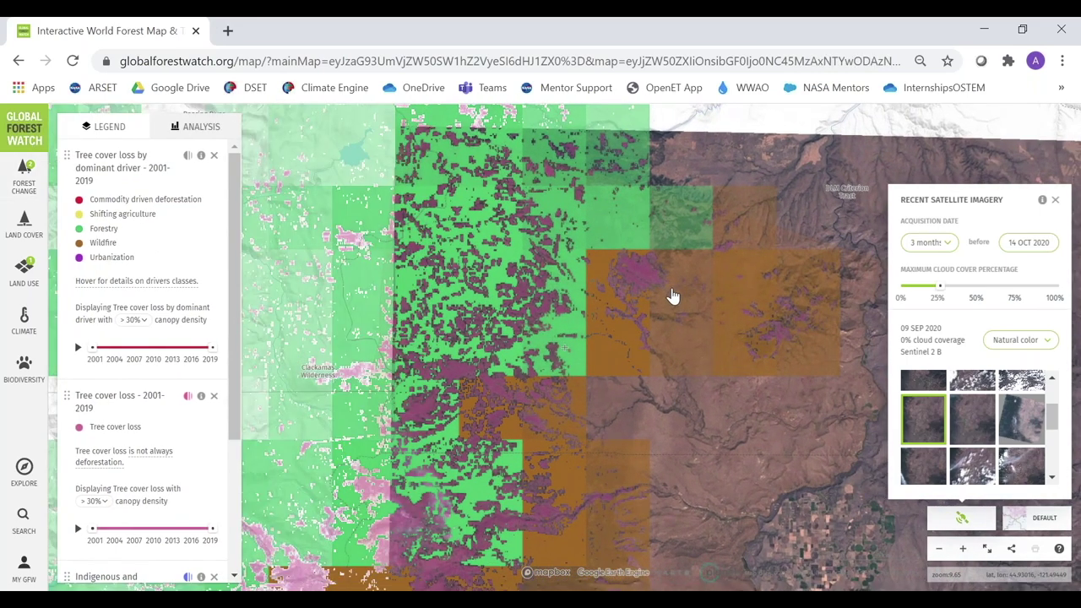
scroll(673, 296, up, 1)
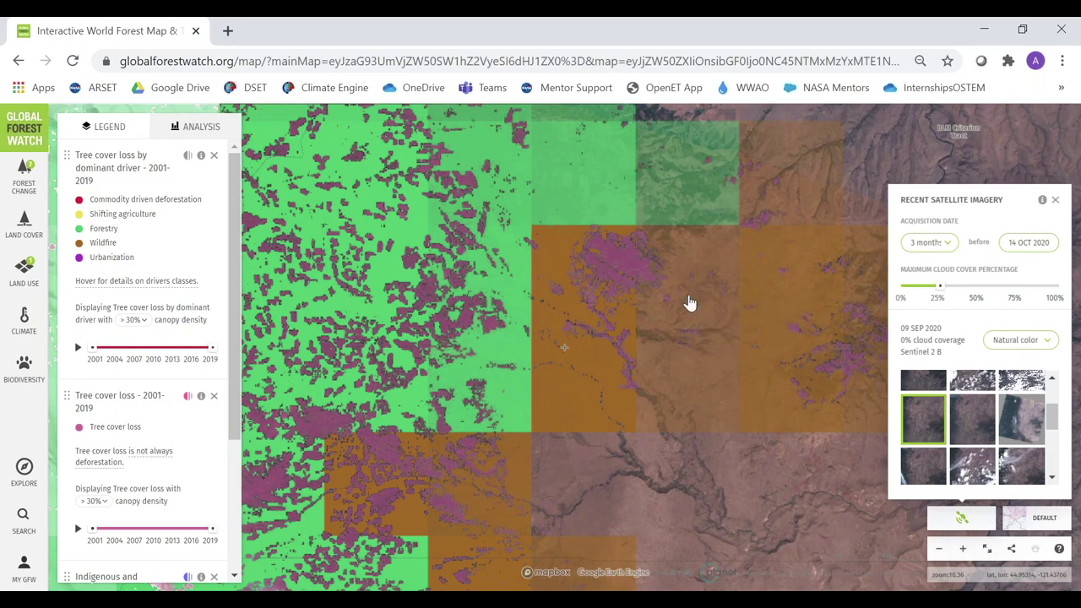
scroll(691, 302, up, 2)
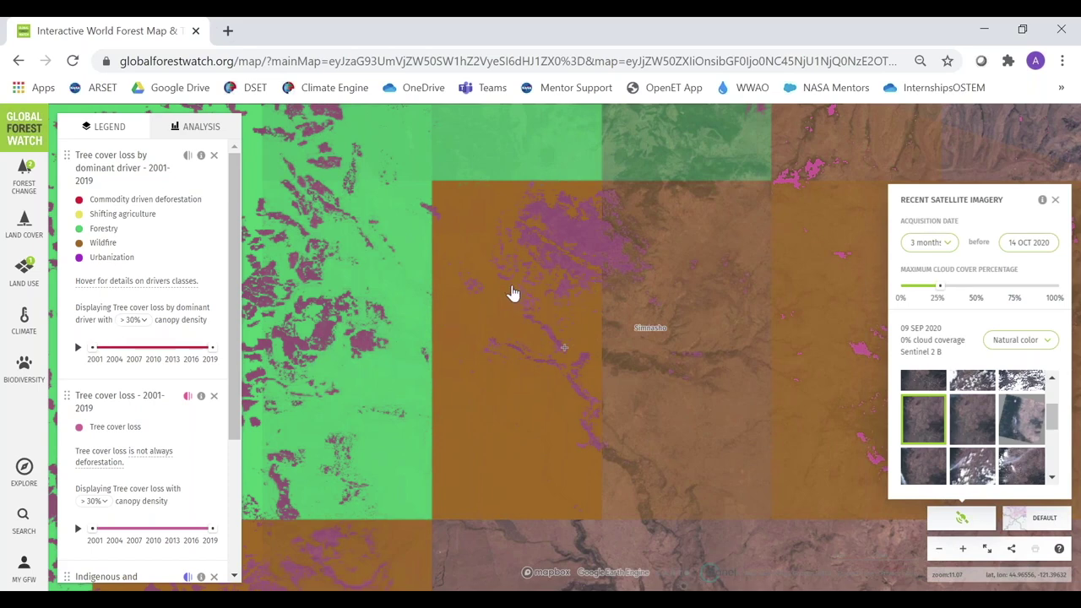
scroll(513, 293, up, 2)
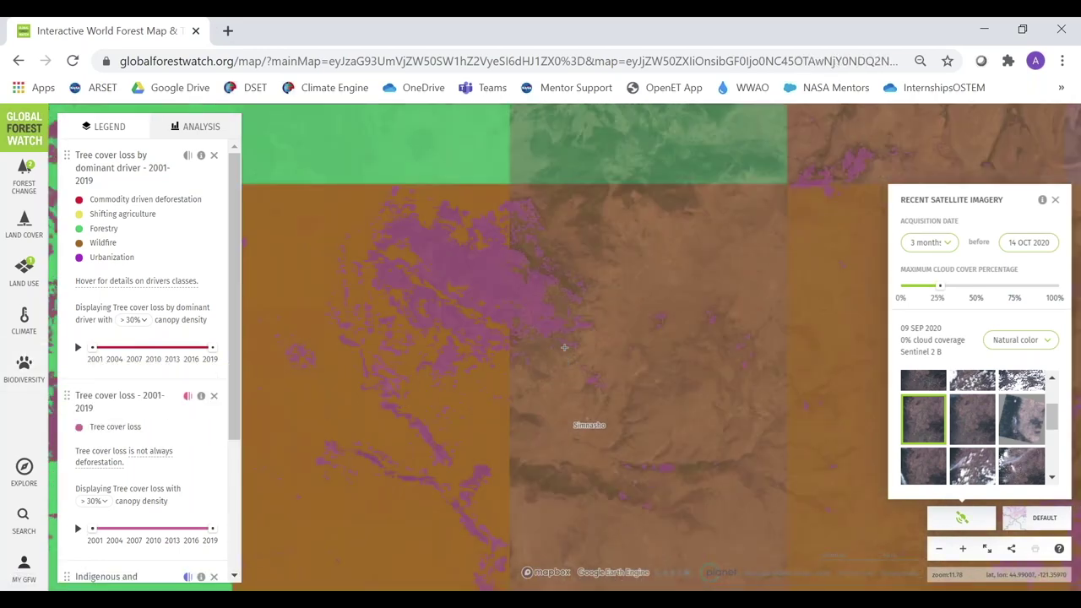
click(77, 529)
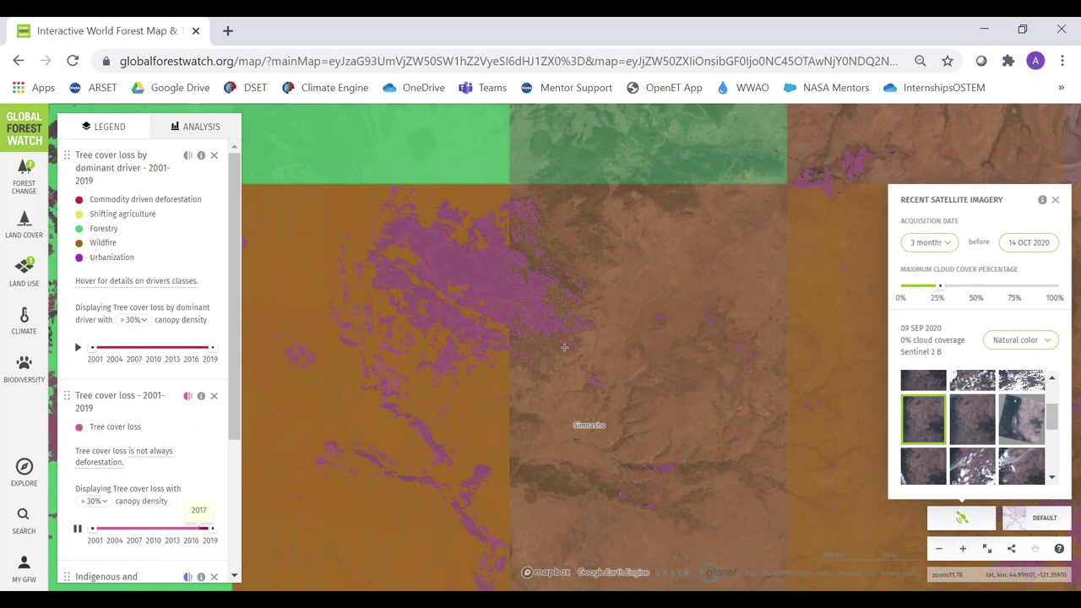
Replay the tree cover loss animation over the wildfire block, then zoom out.
scroll(237, 428, down, 2)
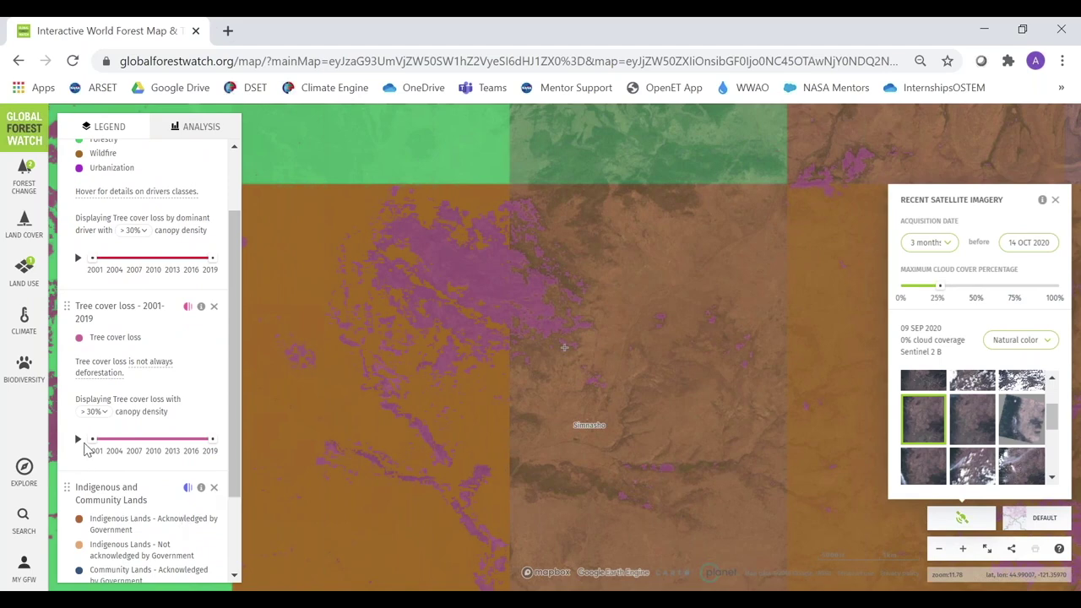
click(78, 440)
scroll(502, 393, down, 3)
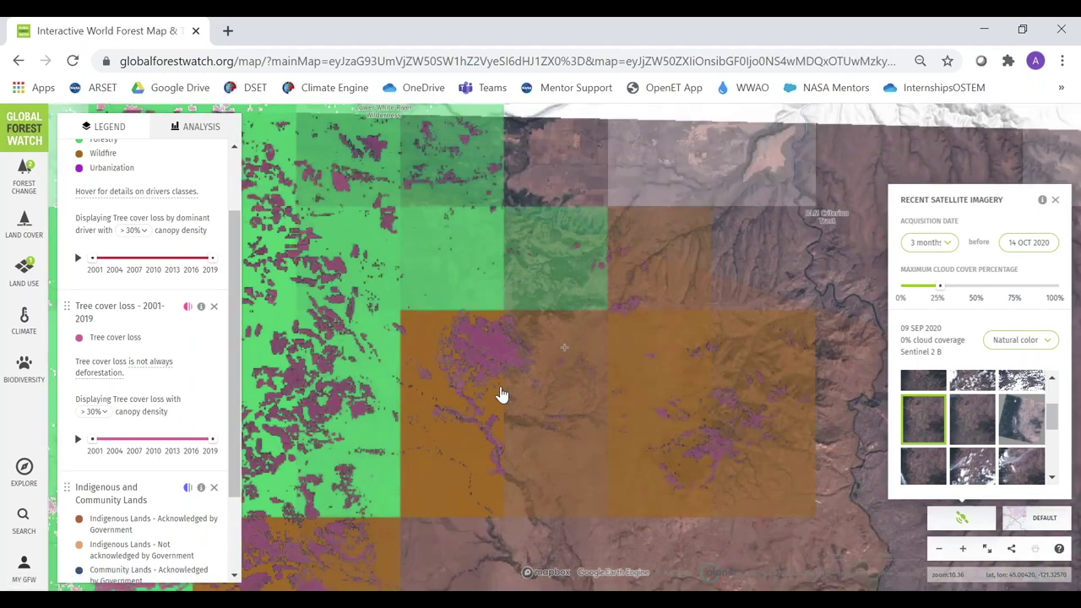
scroll(502, 394, down, 2)
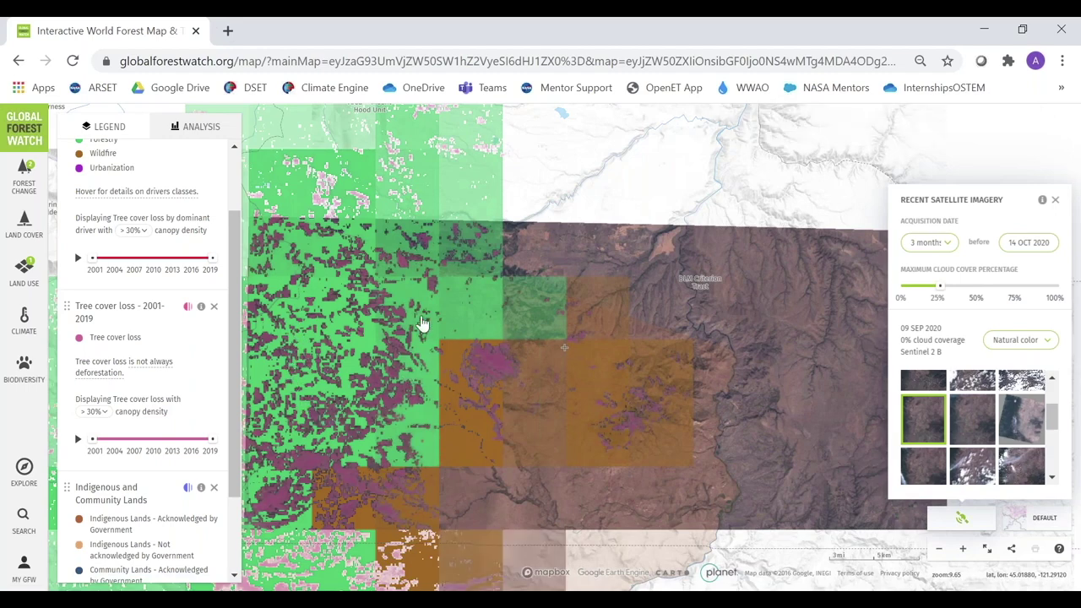
Bring the western forestry blocks into view and return the legend to the top.
mouse_move(692, 234)
mouse_down()
mouse_move(710, 229)
mouse_move(677, 234)
mouse_up()
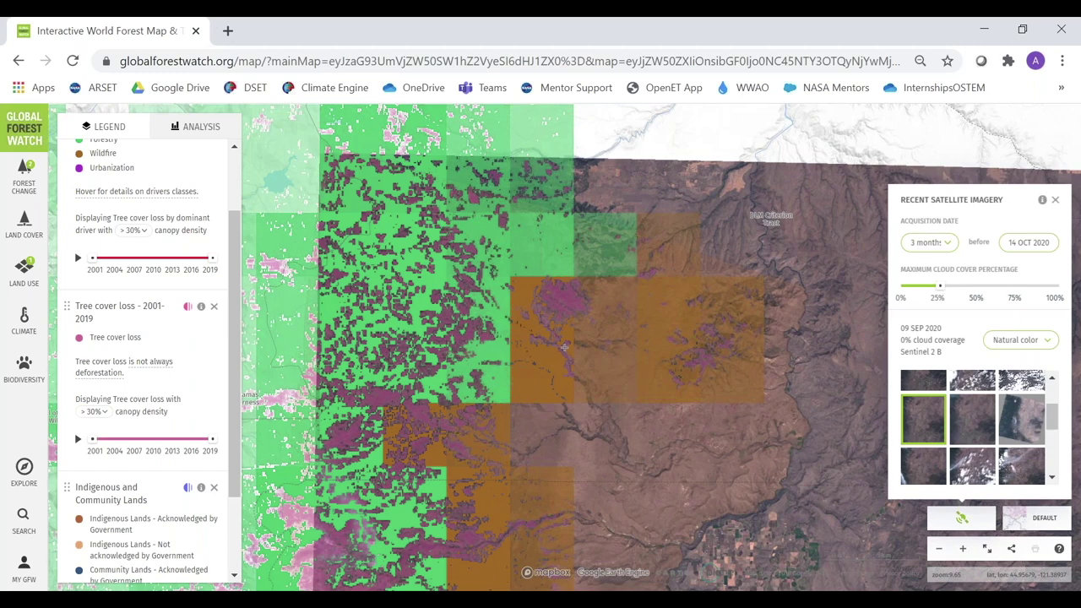
scroll(237, 303, up, 2)
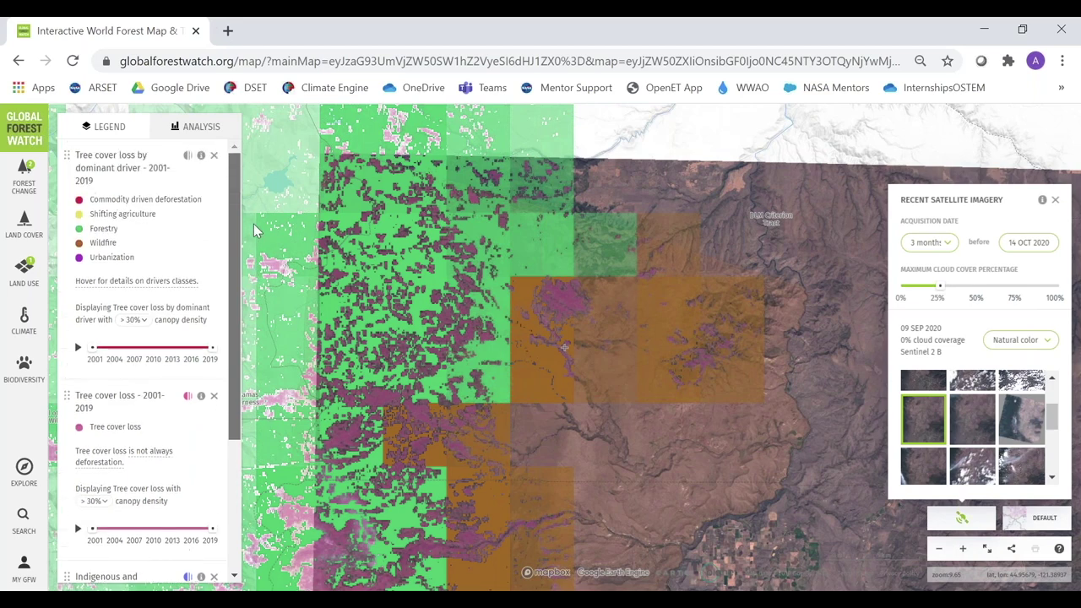
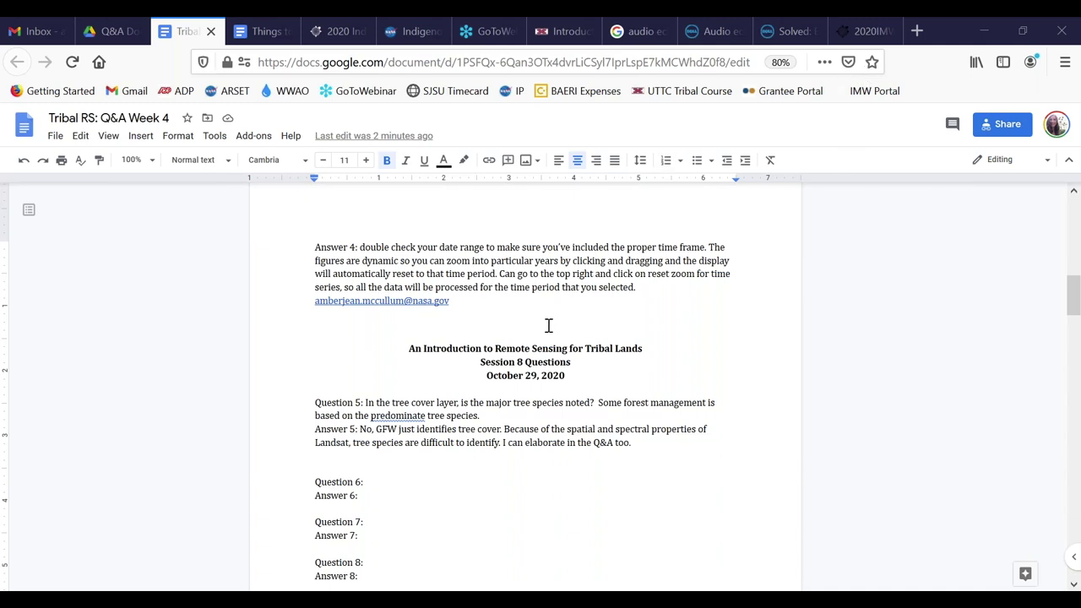
Paste the attendee's question about downloading a tree cover loss raster for an uploaded shapefile after Question 6.
scroll(548, 322, down, 1)
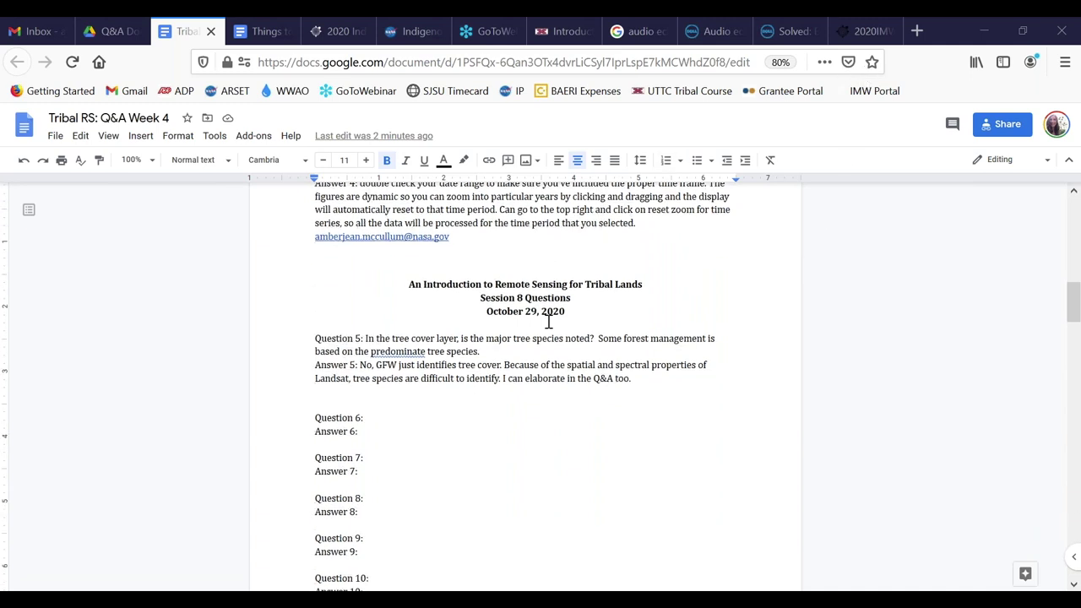
scroll(548, 322, down, 1)
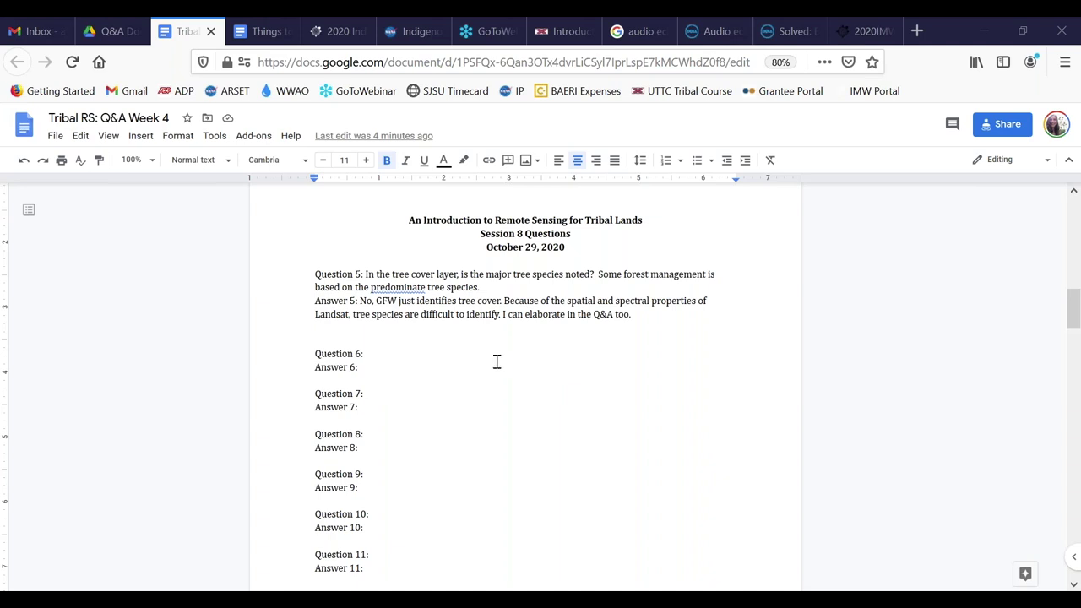
click(386, 355)
text(Amber mentioned you can upload a shapefile. Can we download a raster (tree cover loss, for instance) associated with the uploaded shapefile.)
click(397, 384)
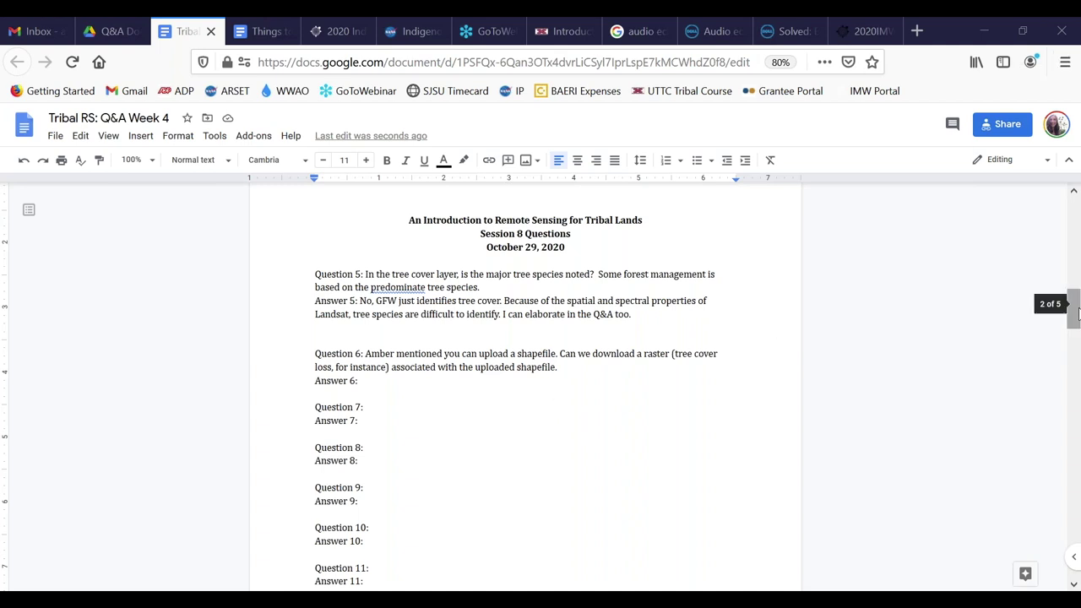
scroll(1073, 317, down, 1)
Select the end-of-course survey sentence and its link on page 5.
drag(1077, 324, 1046, 510)
drag(738, 560, 276, 549)
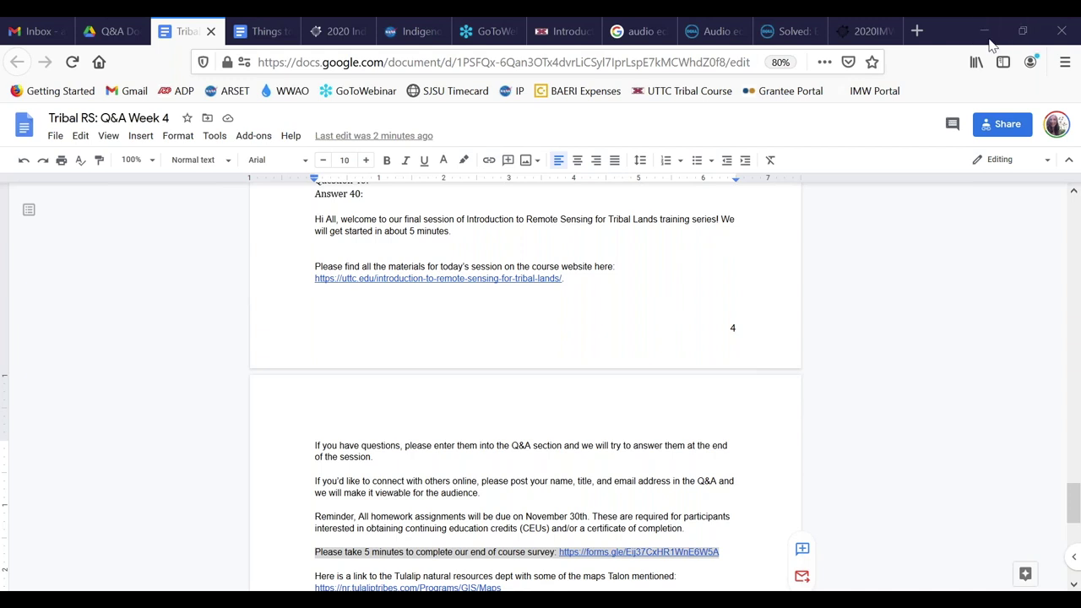
click(870, 31)
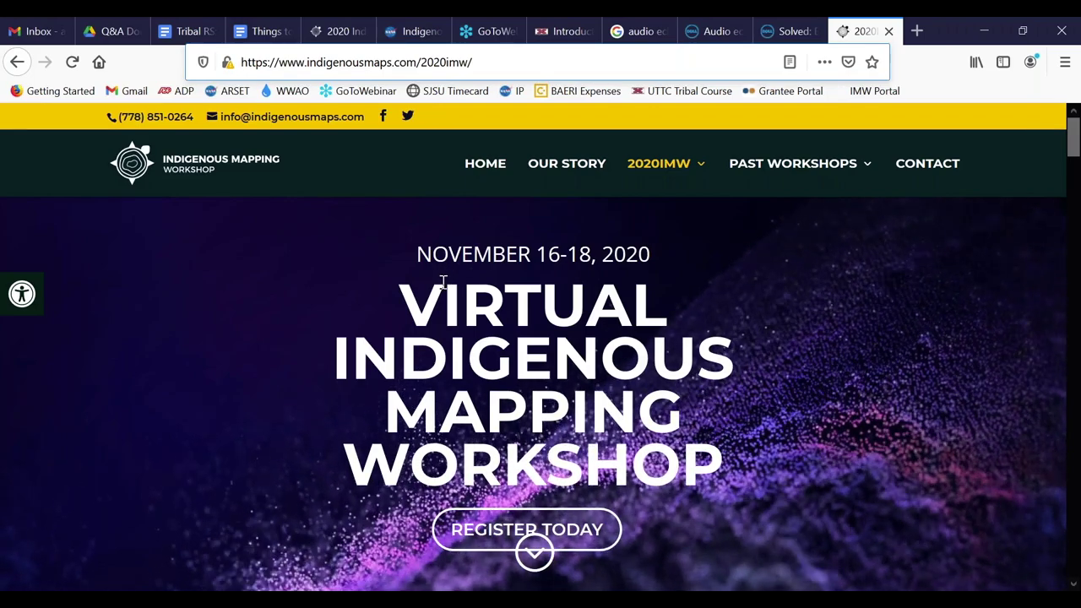
Scroll through the November 16–18, 2020 Virtual Indigenous Mapping Workshop page and back to the top.
scroll(443, 281, down, 1)
scroll(443, 282, down, 7)
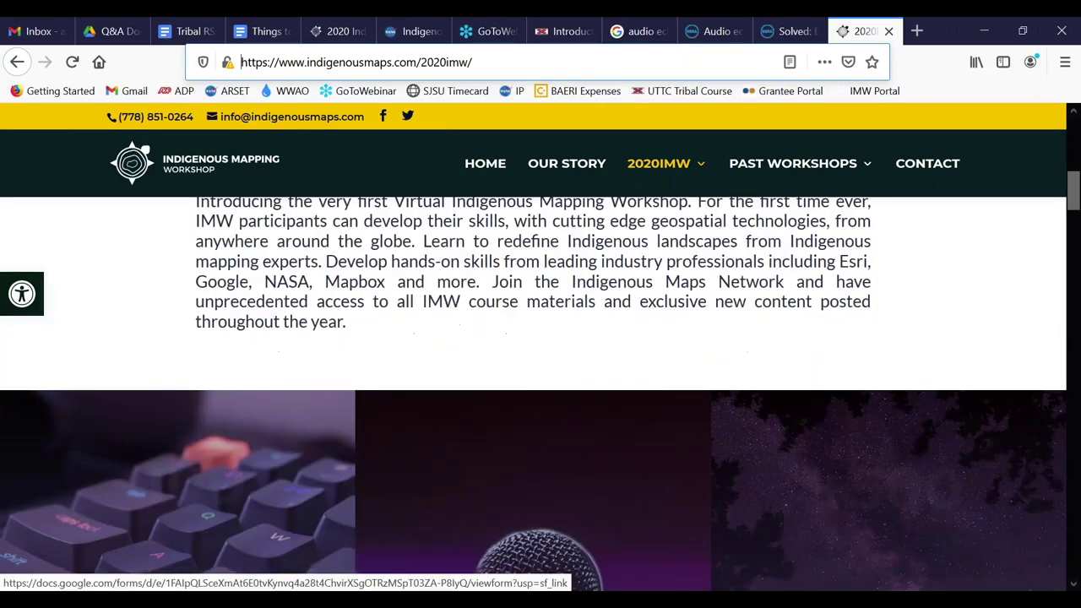
scroll(443, 281, down, 2)
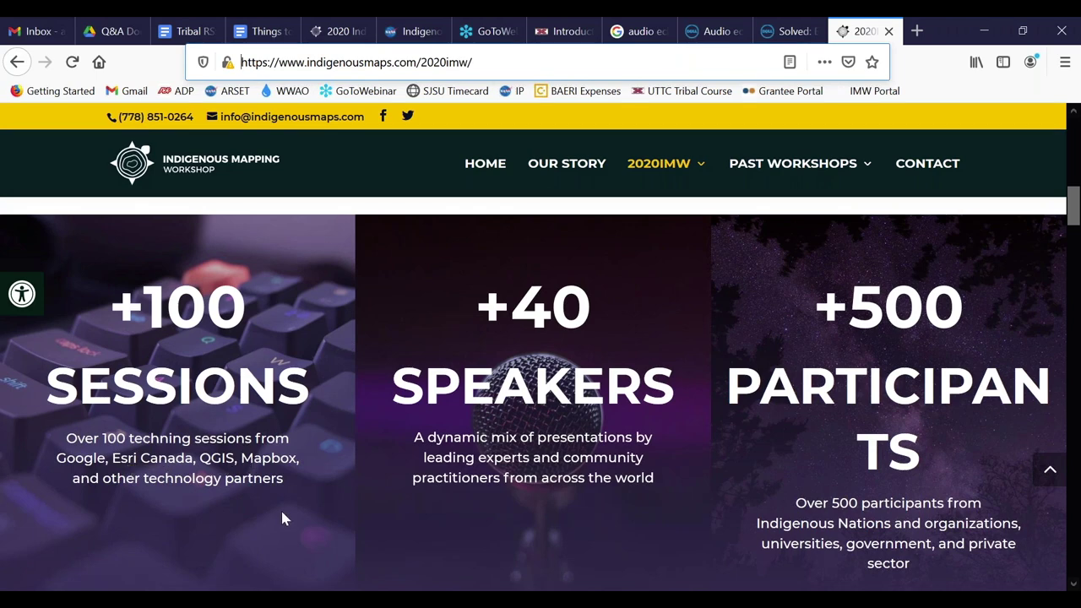
scroll(280, 508, up, 3)
scroll(281, 508, up, 5)
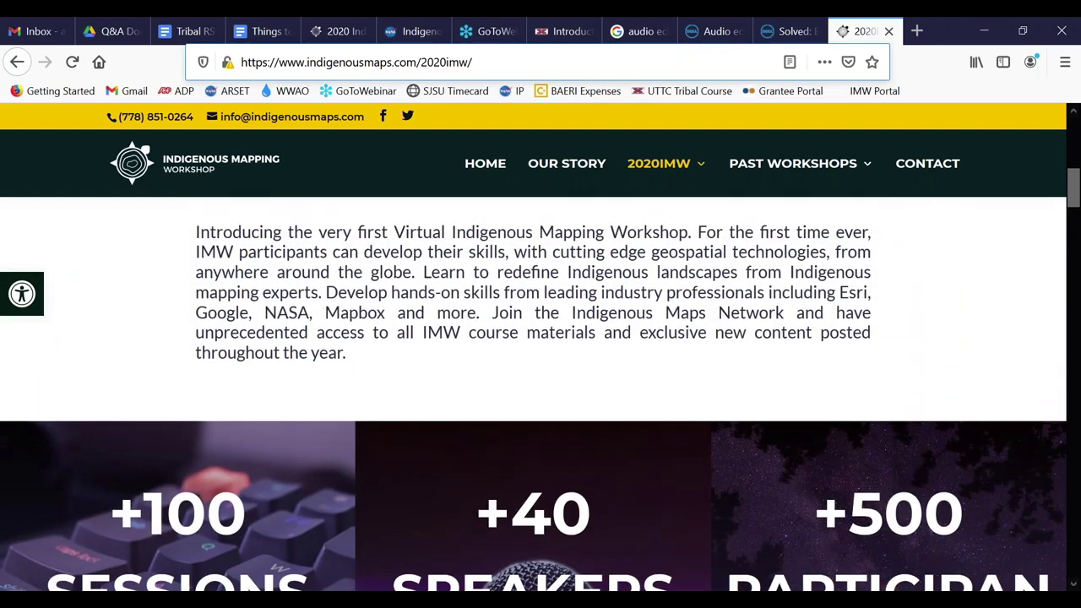
scroll(534, 394, up, 4)
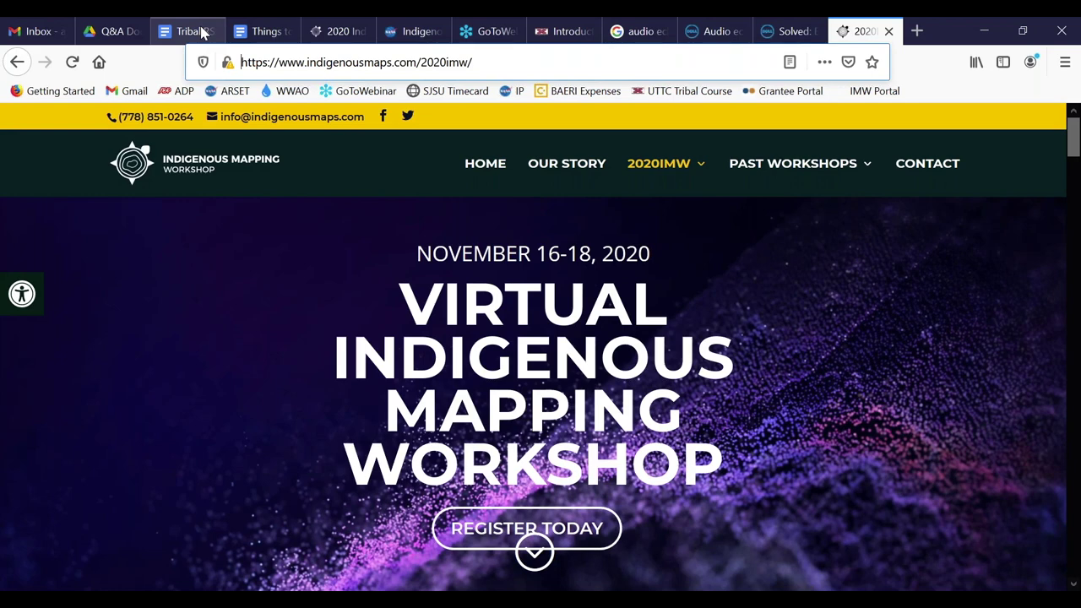
Return to the Tribal RS: Q&A Week 4 document and scroll back to the Session 8 questions.
click(199, 32)
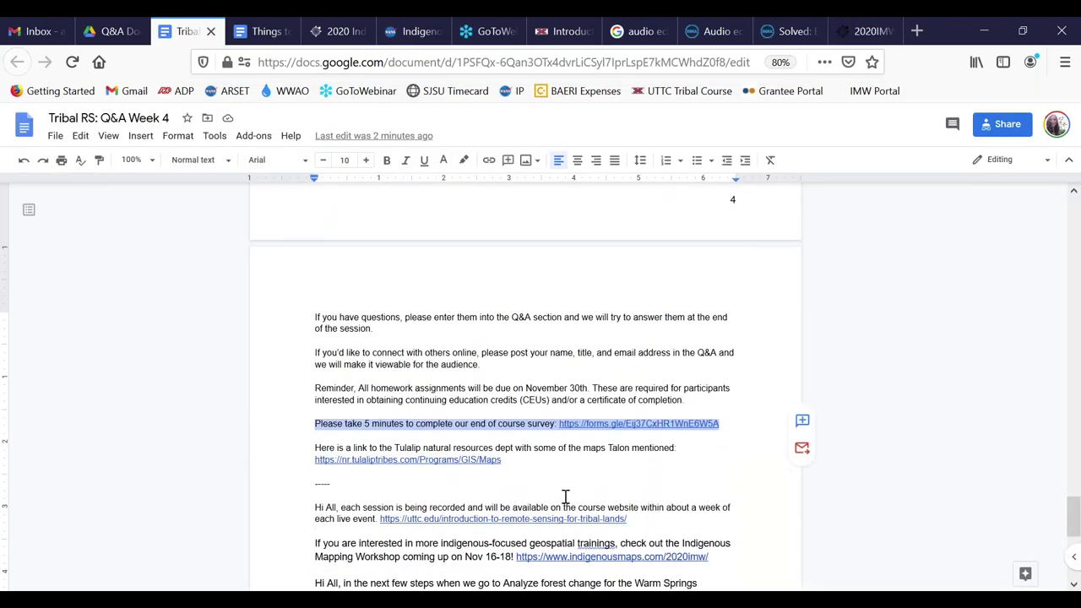
scroll(565, 497, down, 3)
drag(725, 432, 245, 422)
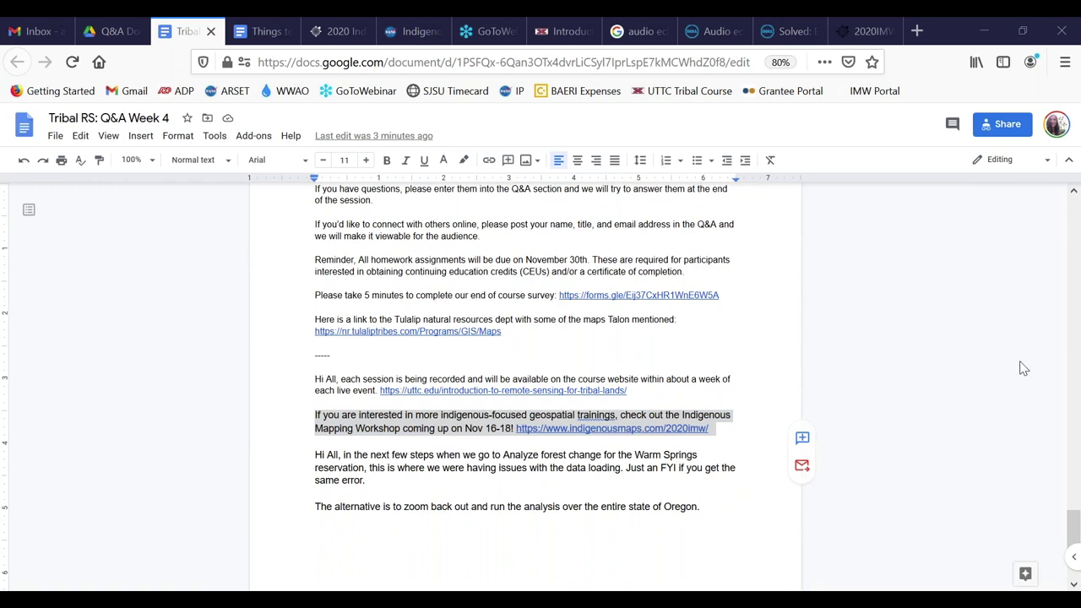
click(534, 269)
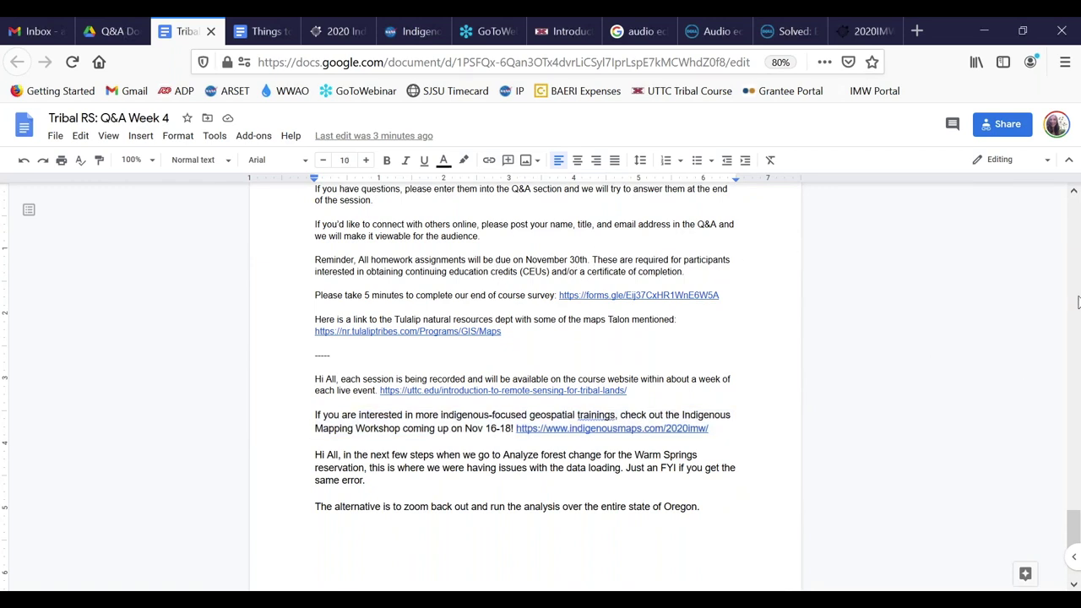
drag(1073, 526, 1074, 191)
scroll(477, 447, down, 10)
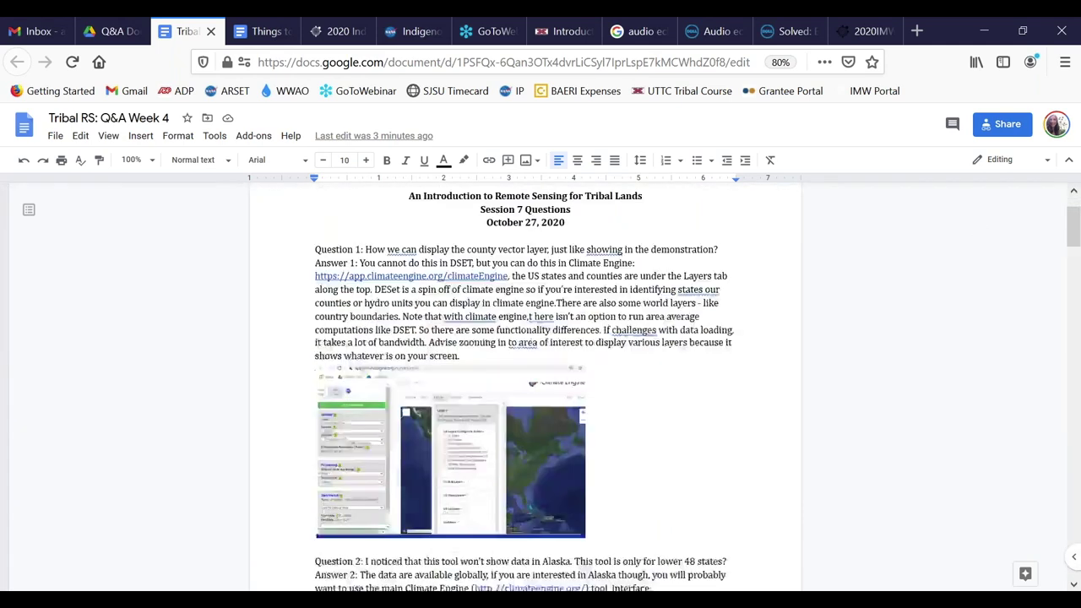
scroll(483, 440, down, 5)
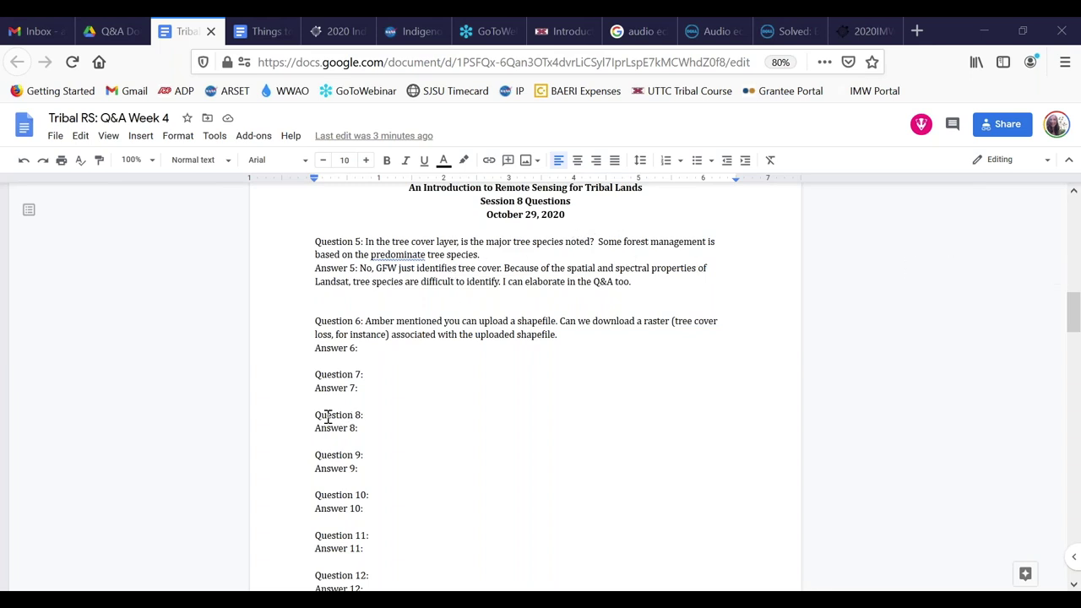
Fill Question 7 with the tree cover loss animation question and Question 8 with 'How can we know if our homework was received?'.
click(380, 377)
text(Is it possible to download the time-series animation for tree cover loss, as shown earlier?)
click(429, 401)
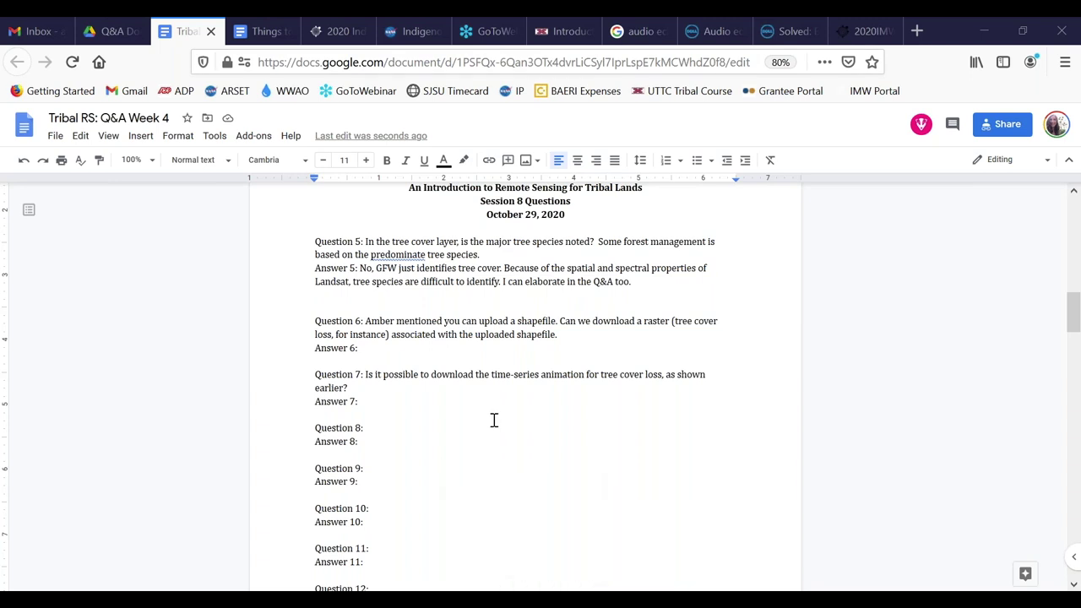
double_click(391, 432)
text(How can we know if our homework was received?)
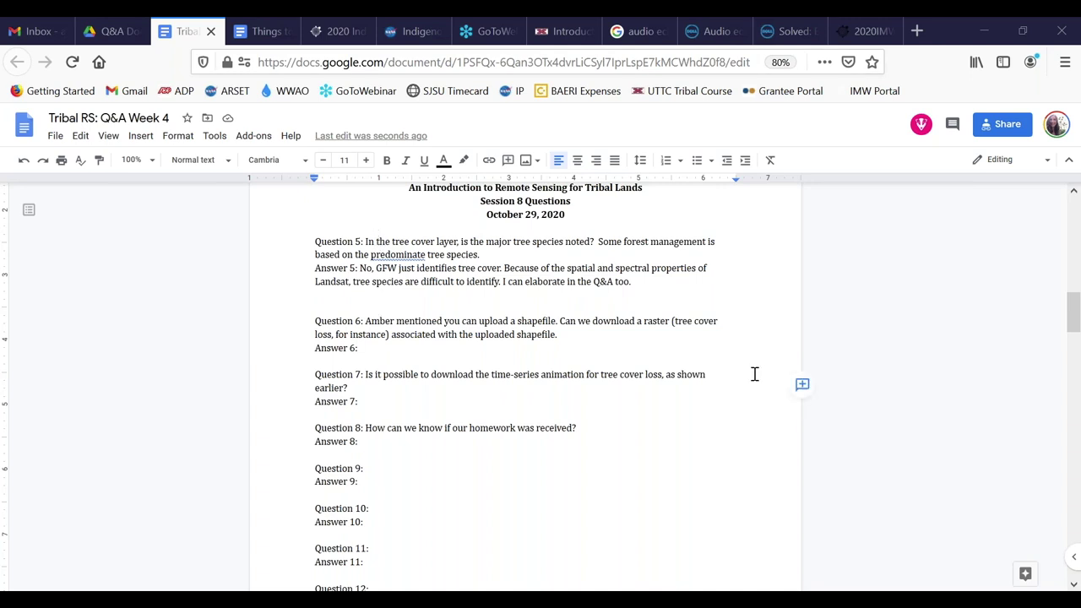
Append the question asking for a recommended screen-recording tool to Question 7.
text(Can you recommend a tool to record your computer screen?)
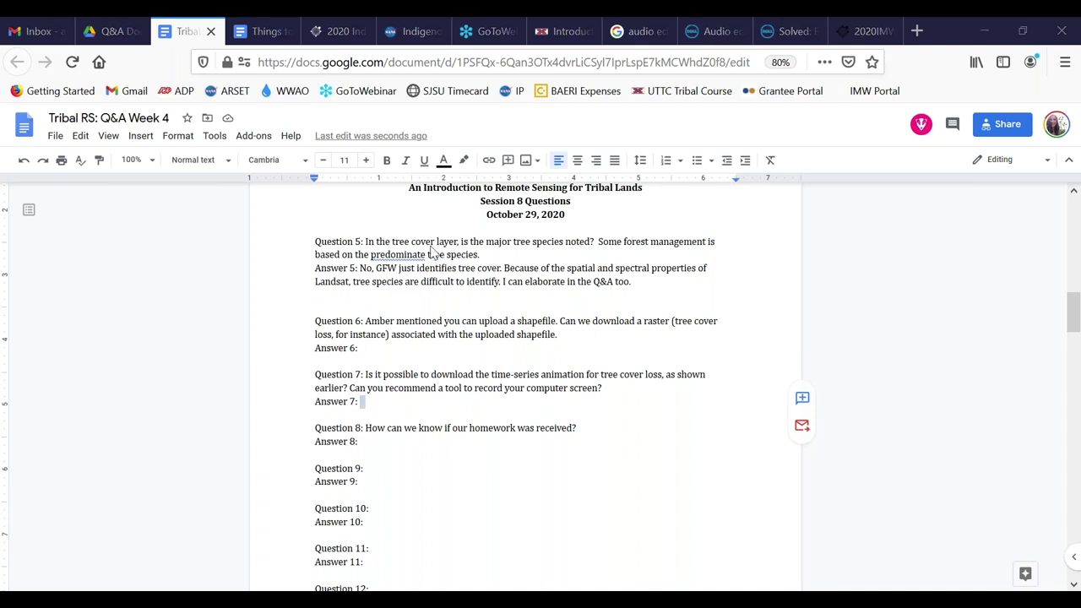
click(406, 459)
click(398, 467)
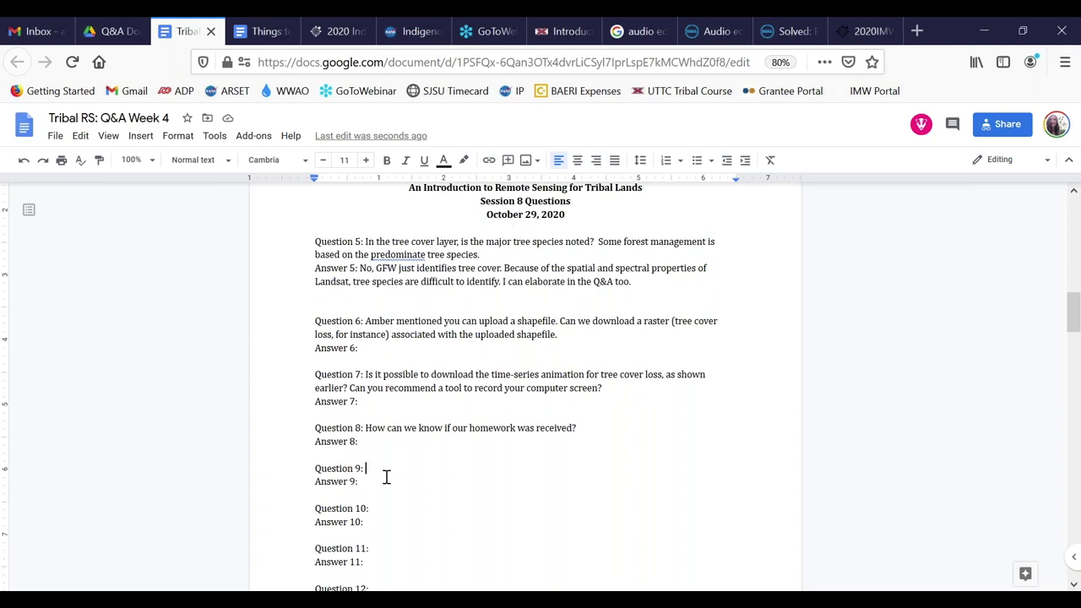
text(For those who shared our contact information throught out the training, will this be compiled in a document and shared?)
scroll(393, 474, down, 3)
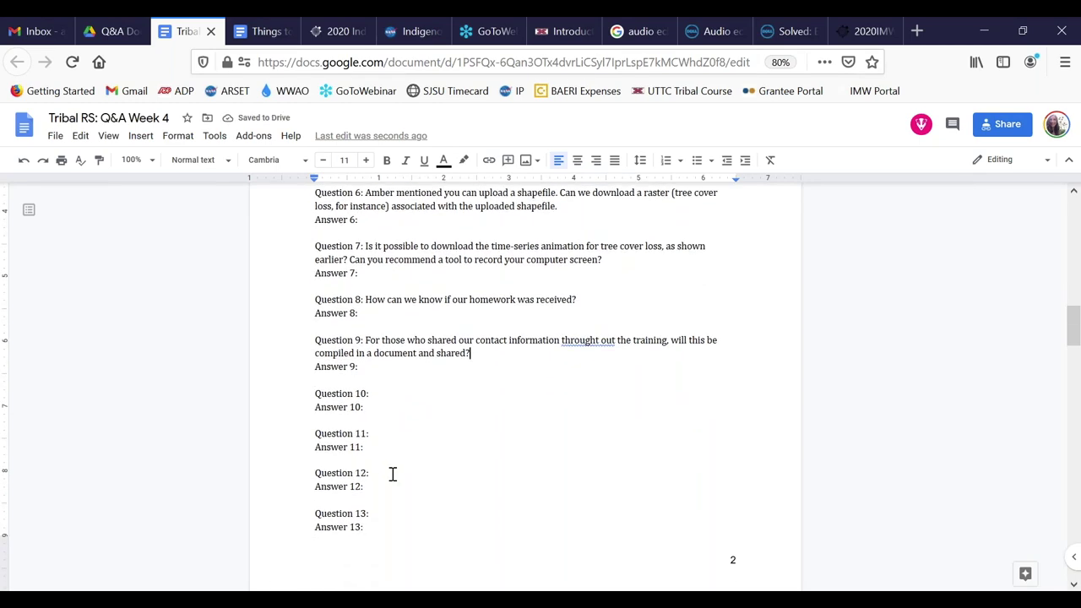
scroll(393, 474, up, 3)
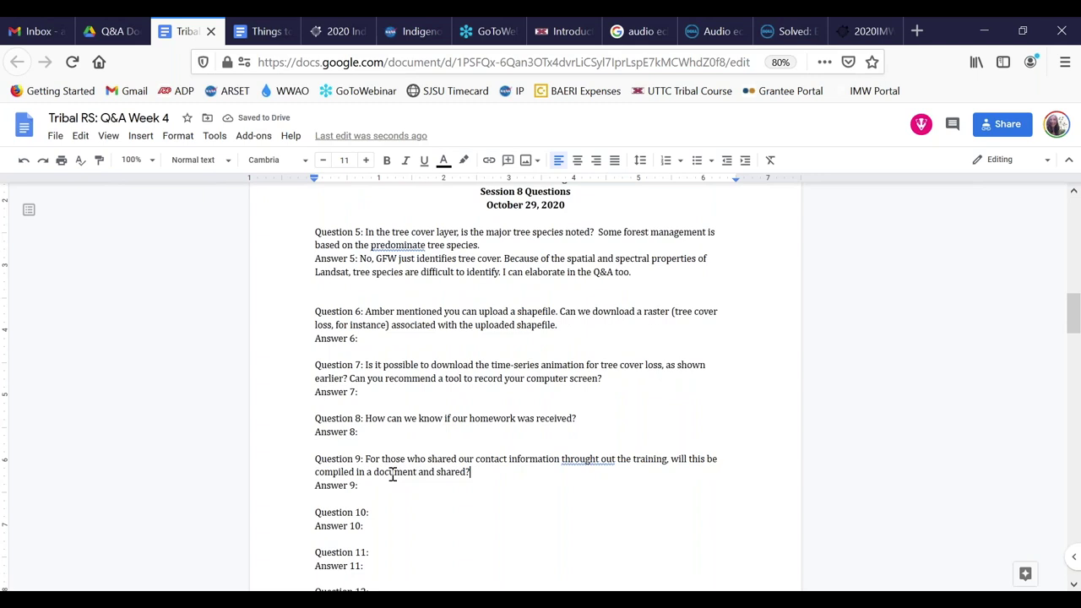
scroll(393, 474, down, 1)
click(376, 429)
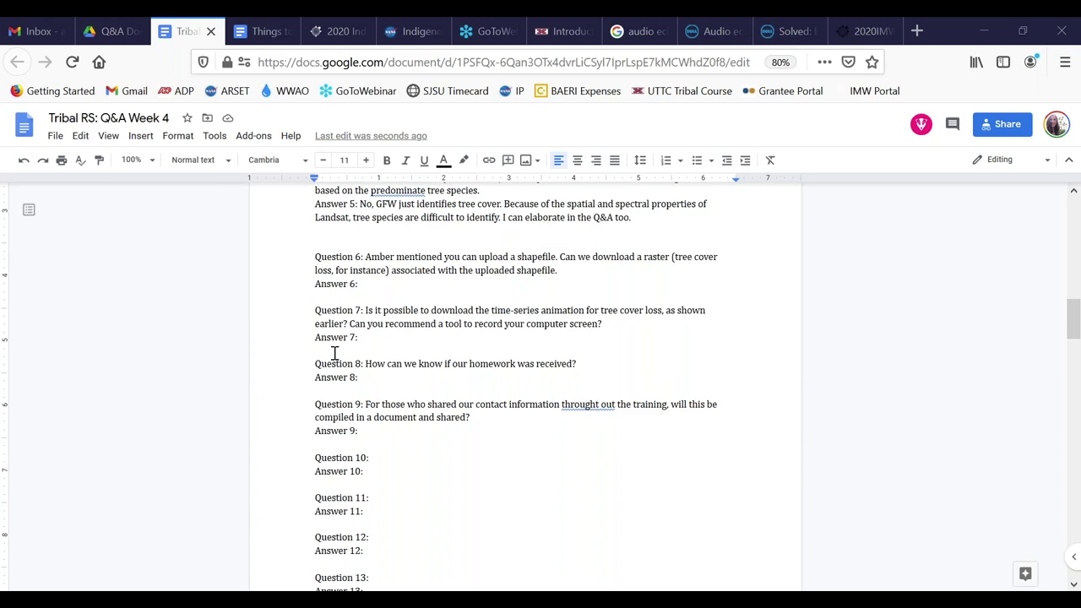
click(386, 340)
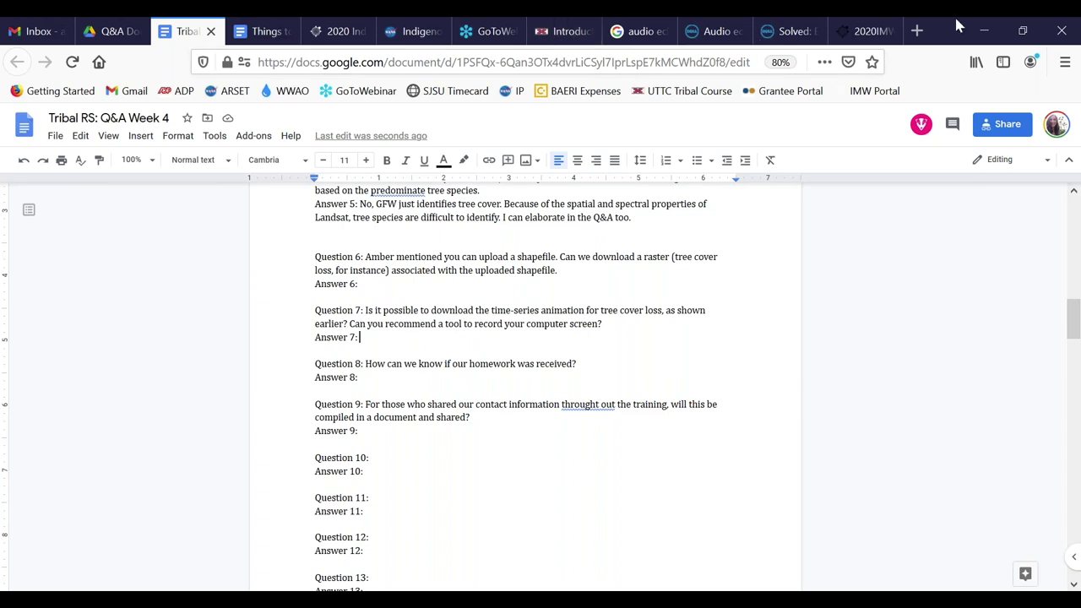
Add the PCMag link on recording a Windows or Mac screen on a new line above Answer 7.
click(315, 335)
key(Return)
text(https://www.pcmag.com/how-to/how-to-record-the-screen-on-your-windows-pc-or-mac)
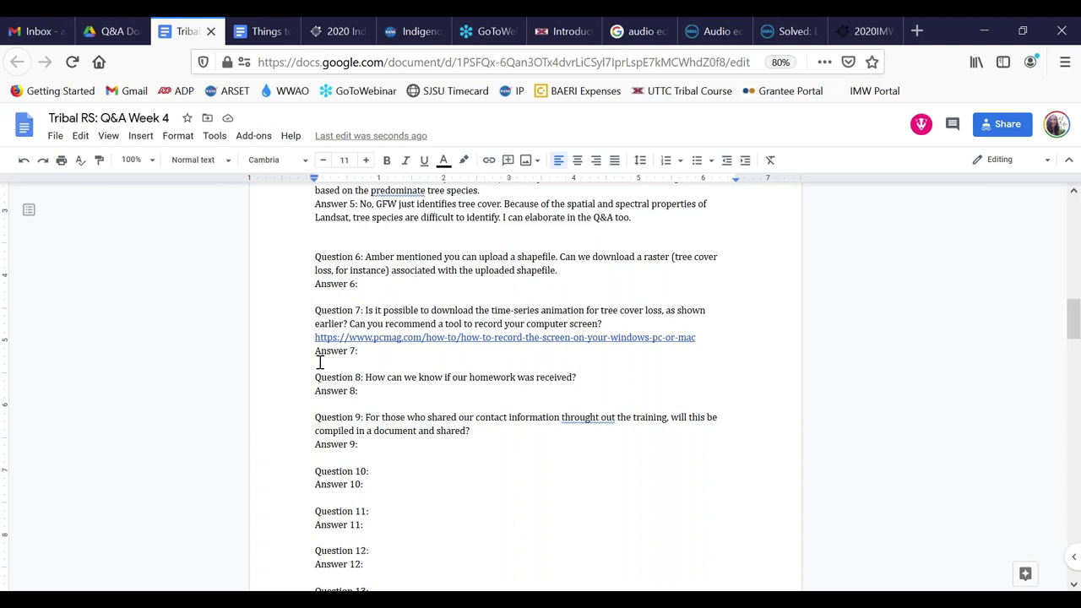
click(365, 355)
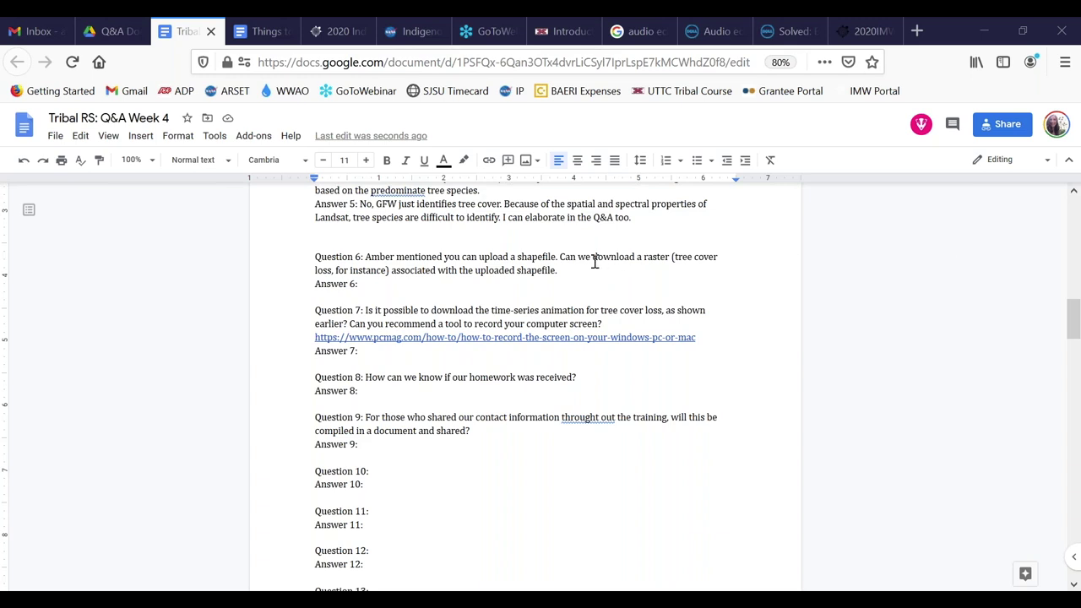
Append the follow-up asking how to download the associated analysis, not just a map, to Question 6.
click(426, 362)
scroll(507, 290, up, 1)
scroll(508, 290, up, 4)
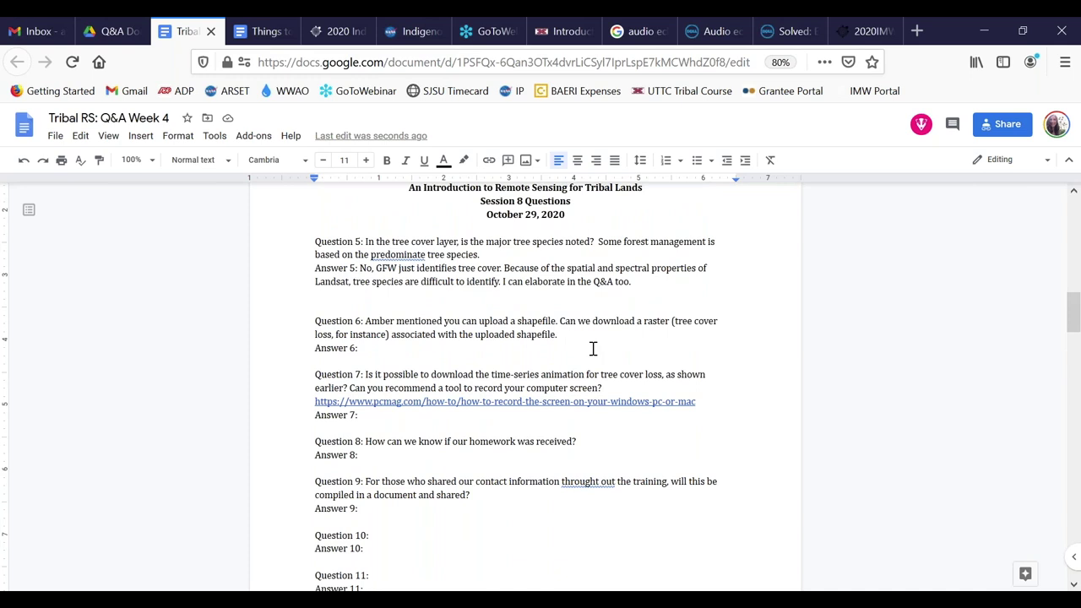
text(In addition to downloading a map, how can one download the associated analysis.)
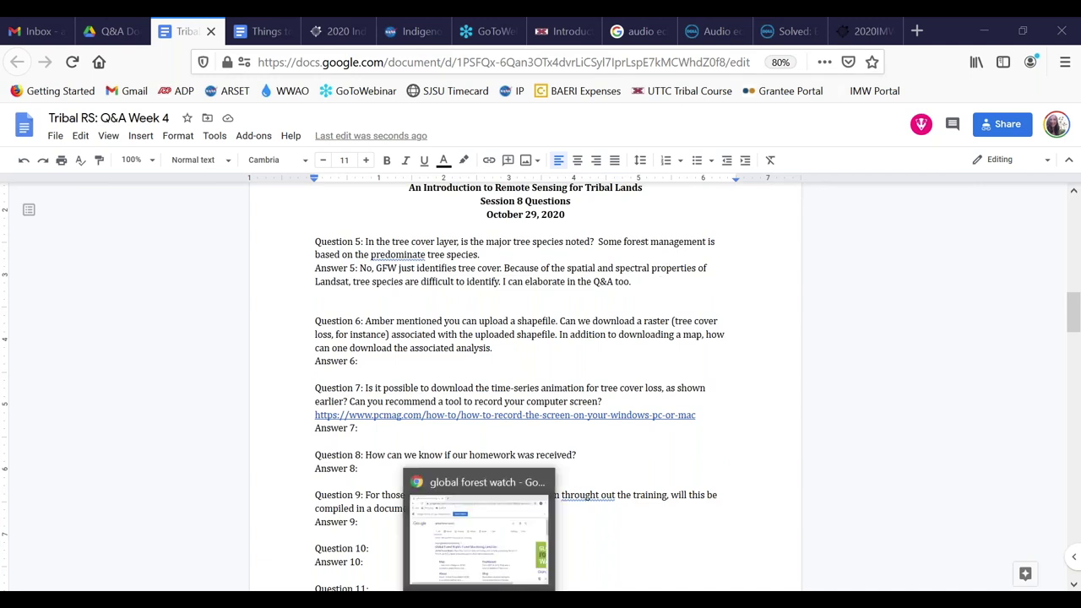
click(472, 586)
Open the Global Forest Watch homepage from the search results.
click(345, 348)
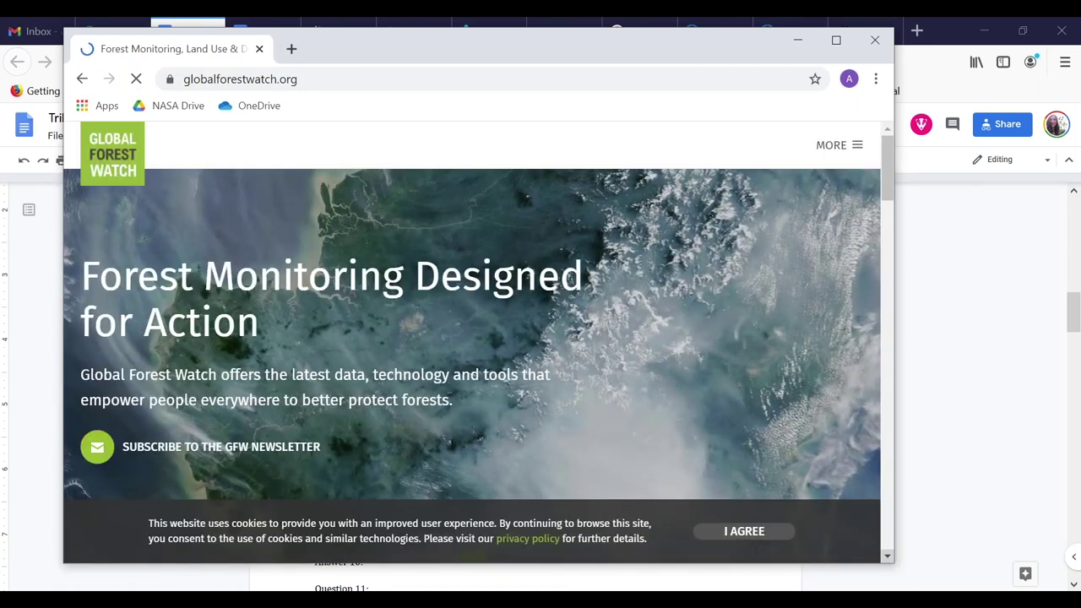
scroll(186, 338, down, 10)
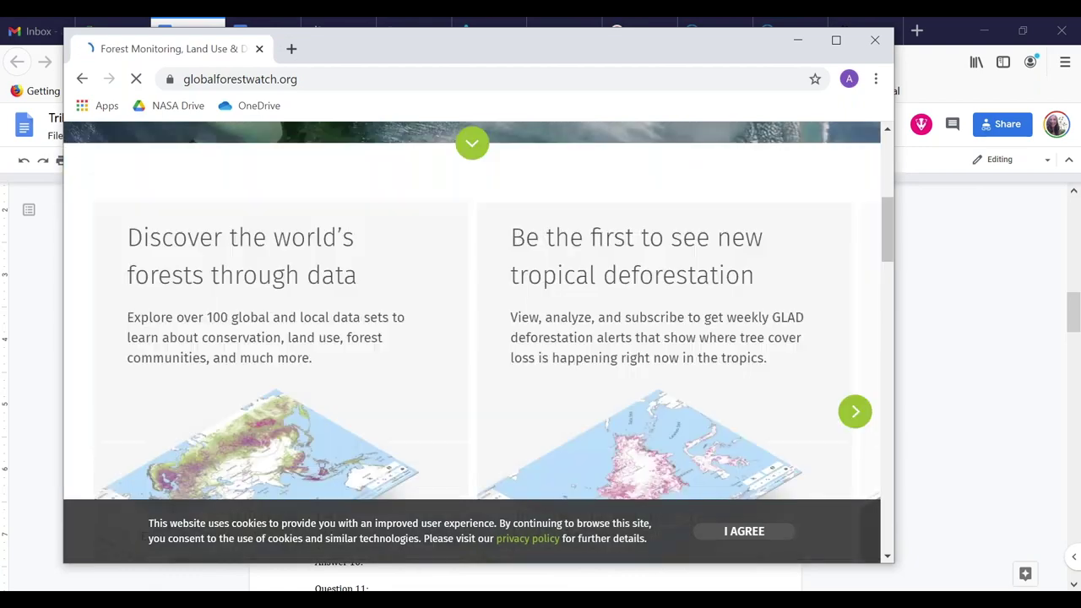
scroll(190, 350, up, 10)
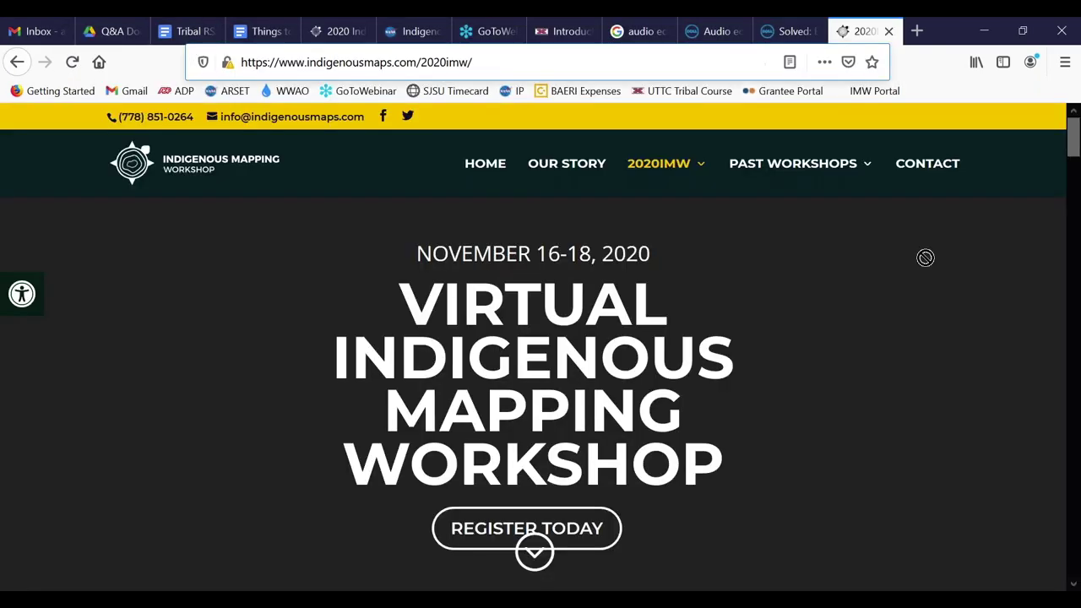
key(ctrl+w)
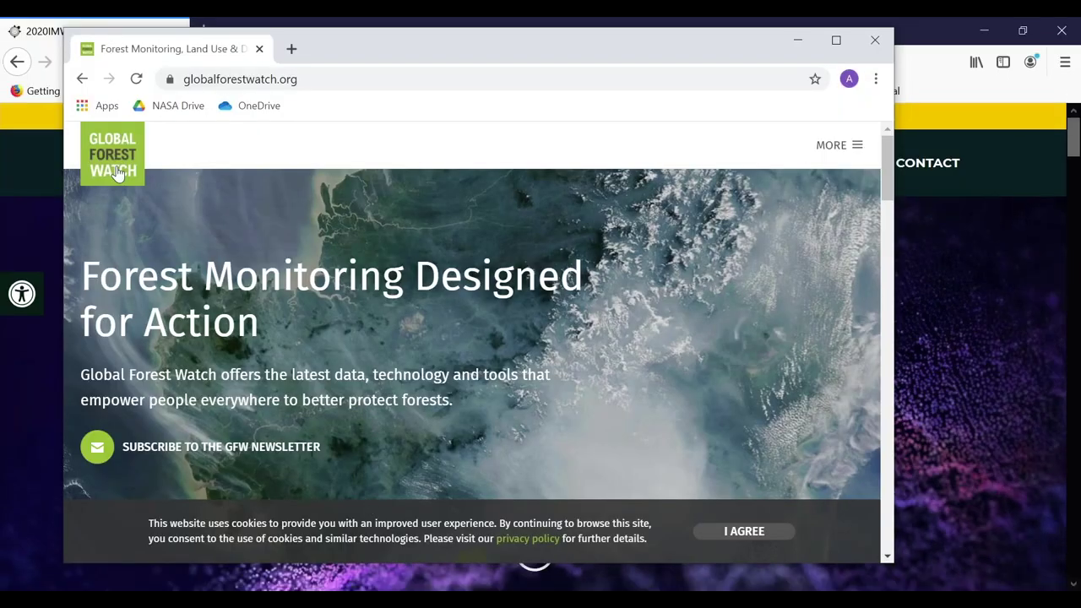
Open the Forest Watcher application in a new tab from the Global Forest Watch homepage.
drag(453, 58, 397, 42)
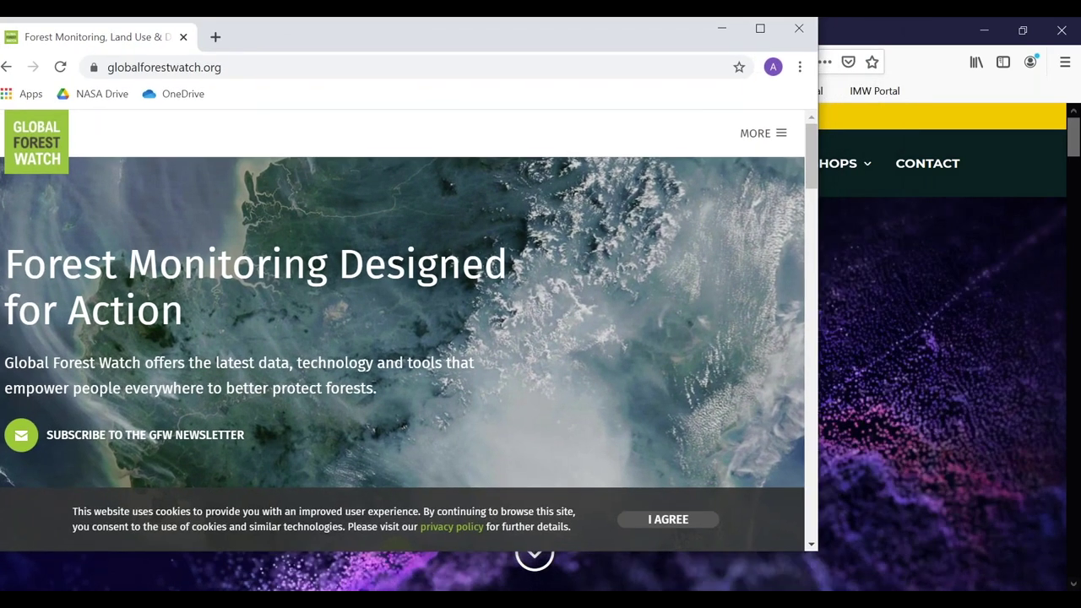
scroll(405, 337, down, 10)
scroll(405, 330, down, 3)
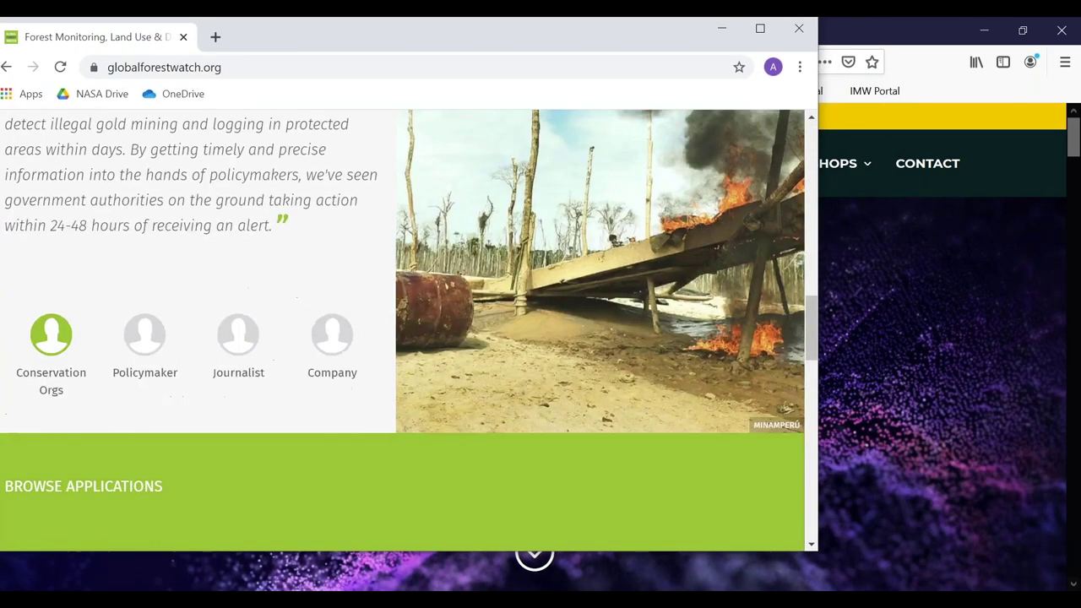
scroll(87, 486, down, 1)
click(88, 488)
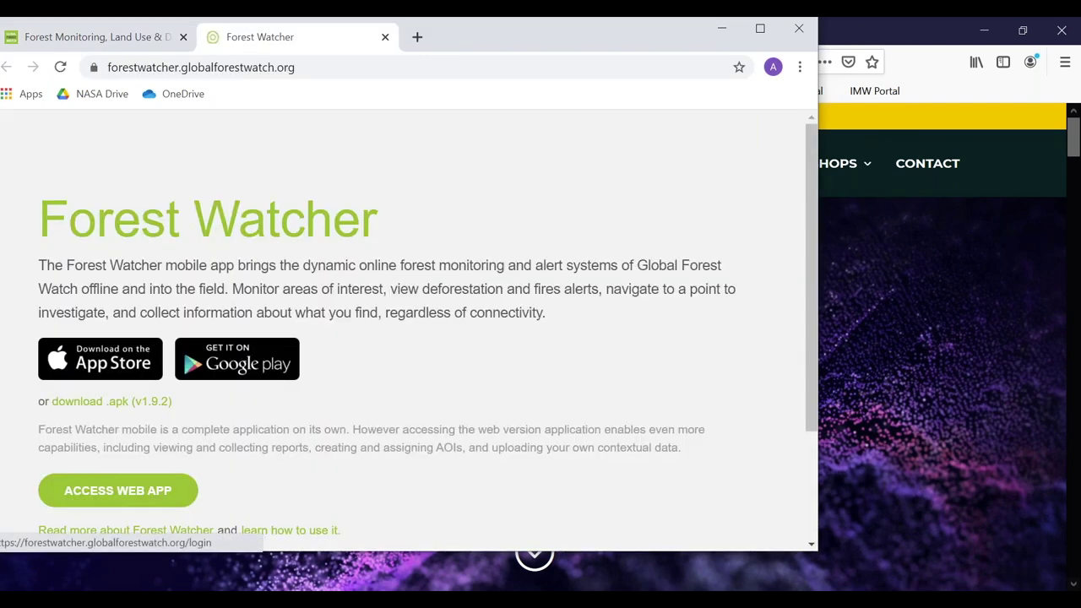
View the Forest Watcher web app login page, then close its tab and return to the homepage top.
click(94, 490)
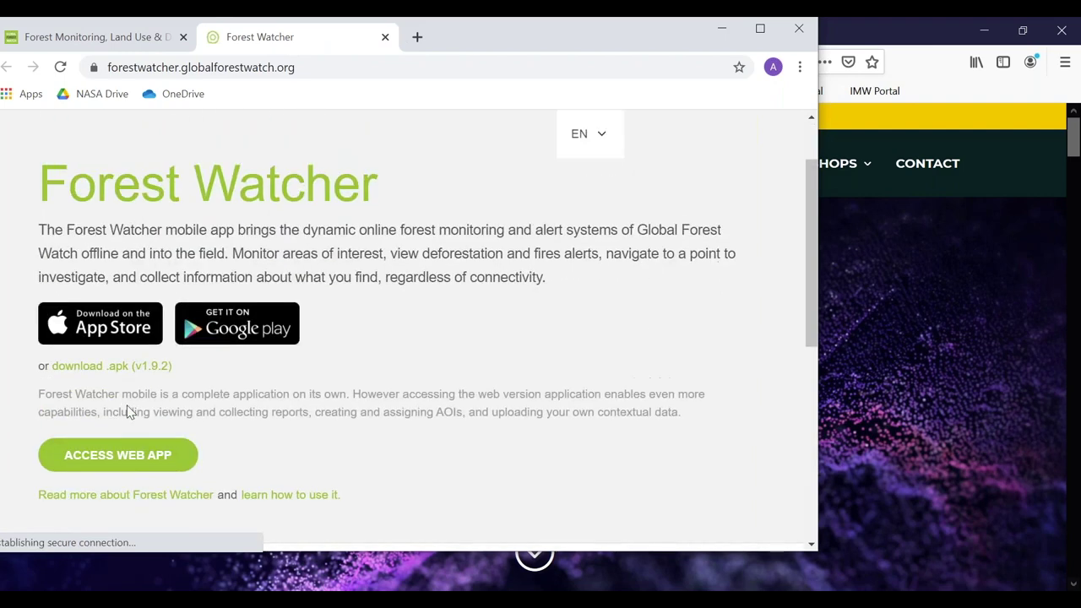
click(386, 37)
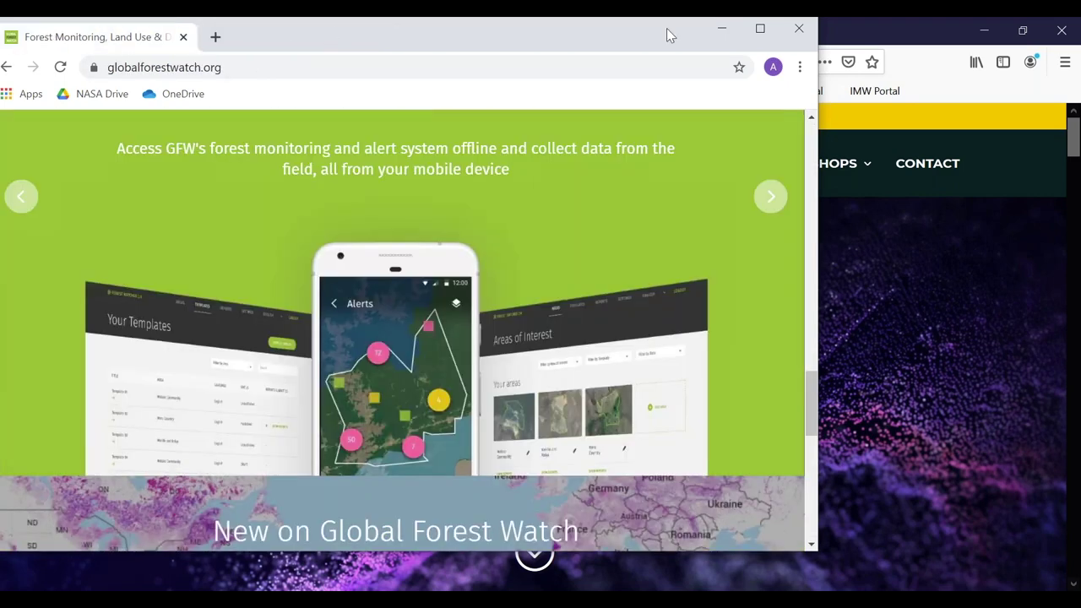
click(870, 67)
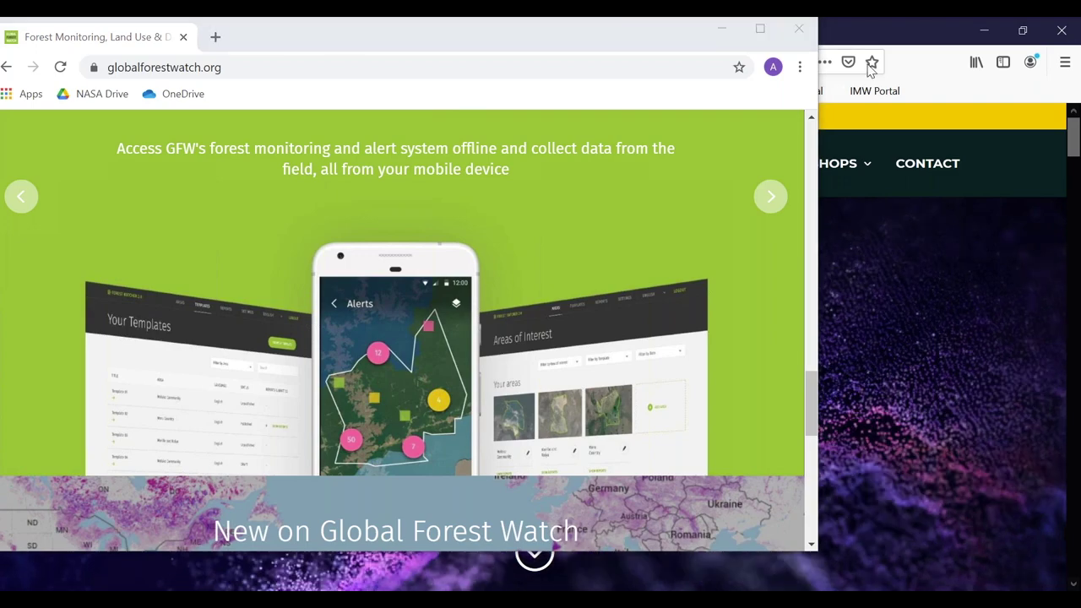
scroll(657, 169, up, 15)
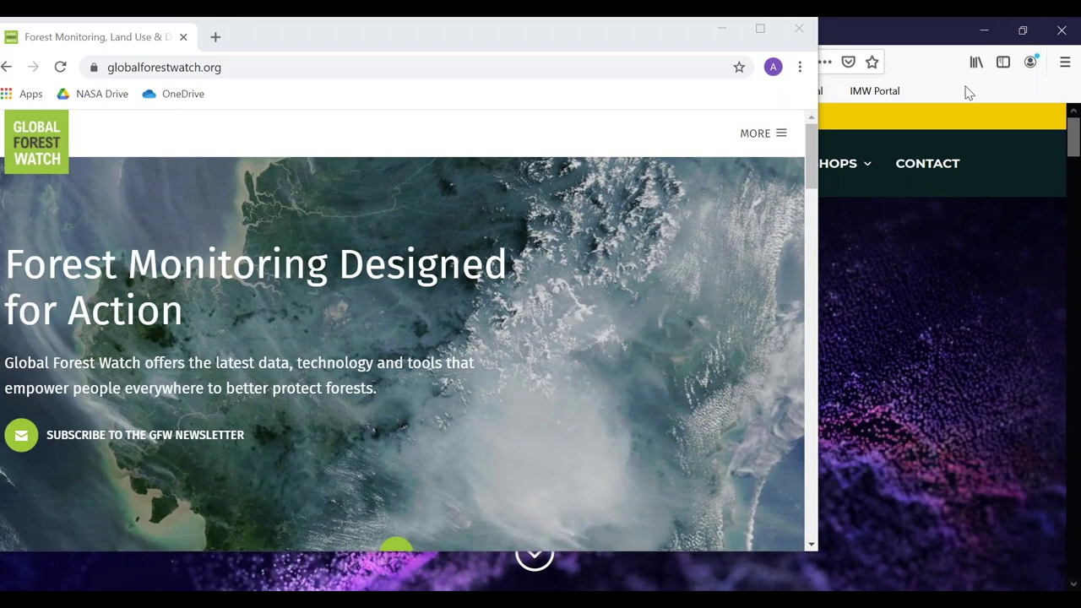
Search the web for 'global forest watch map' in a new browser tab.
click(214, 37)
text(glob)
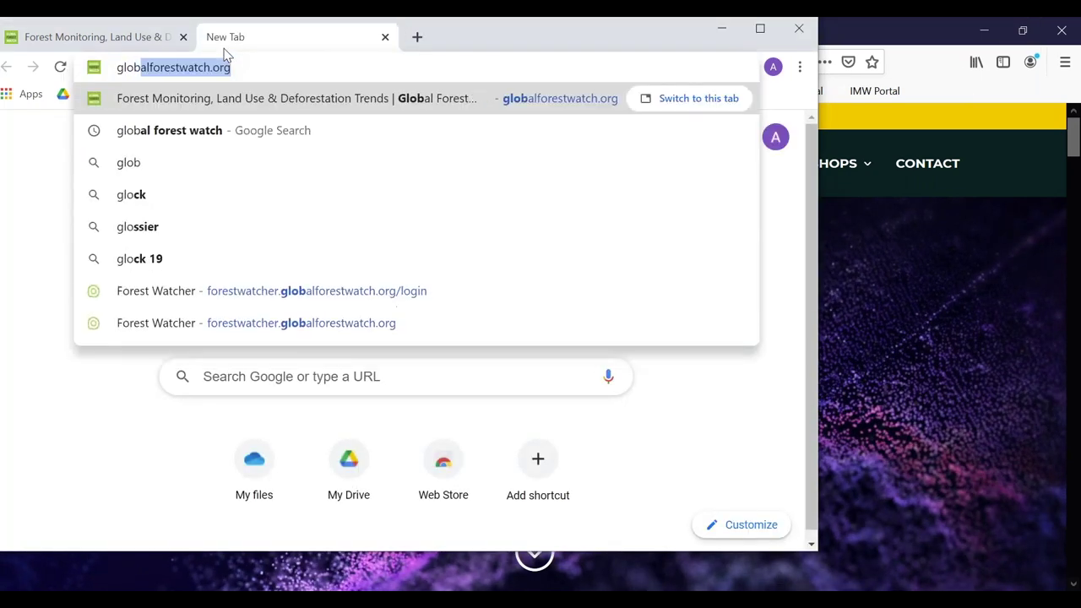
text(al forest watch map)
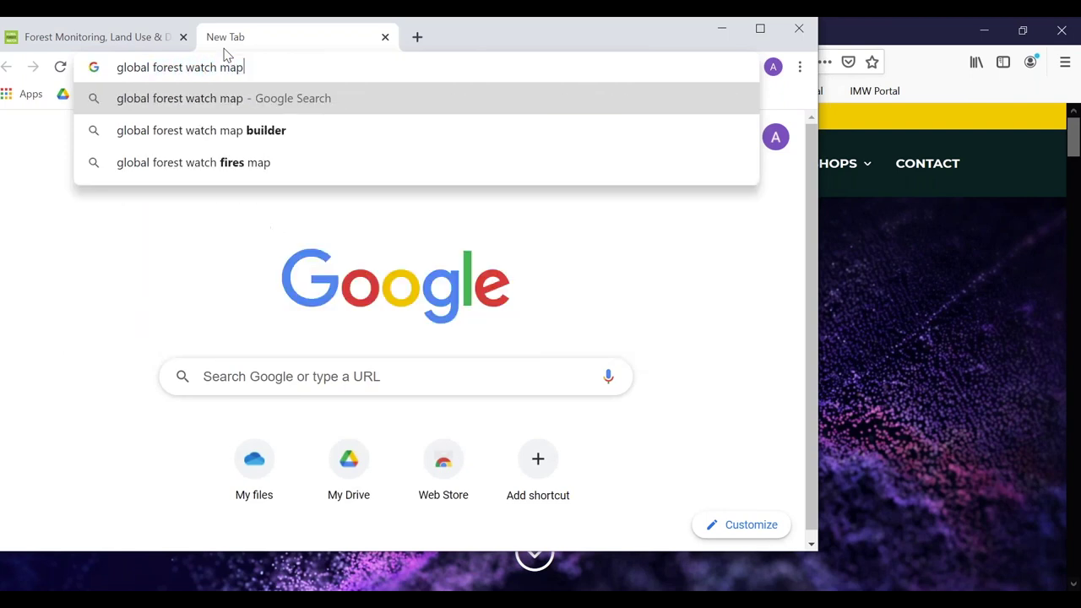
key(Return)
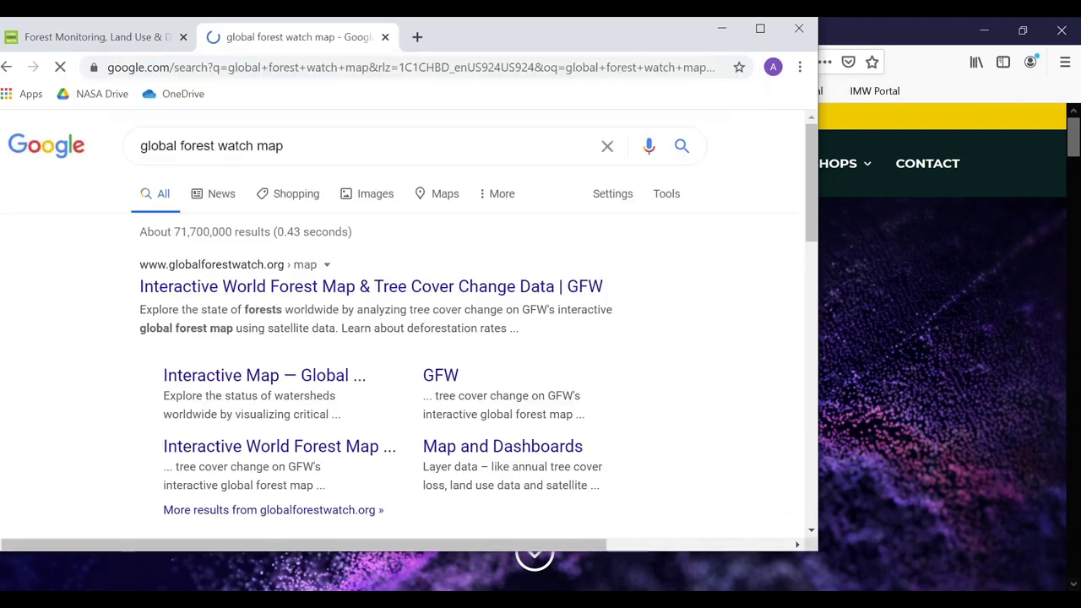
Briefly view the interactive watershed map result, then open the main GFW global forest map.
click(265, 375)
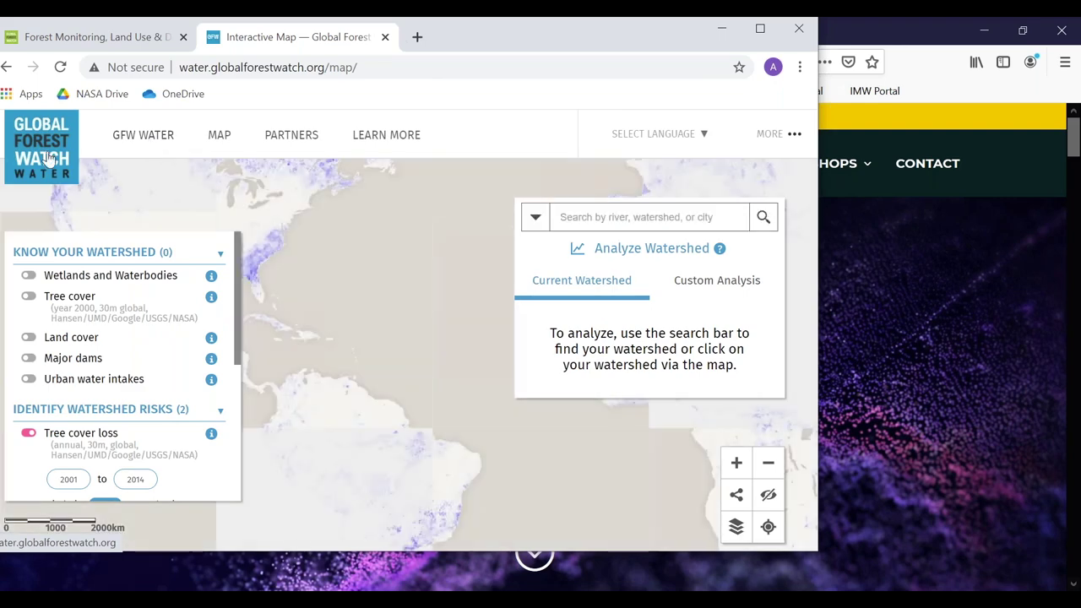
click(6, 69)
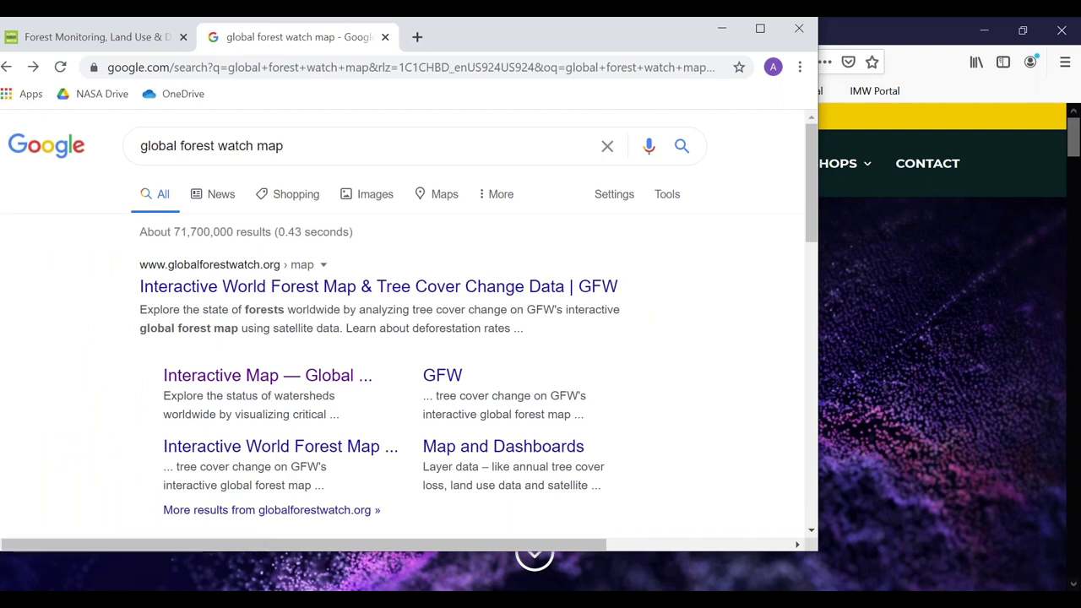
click(457, 381)
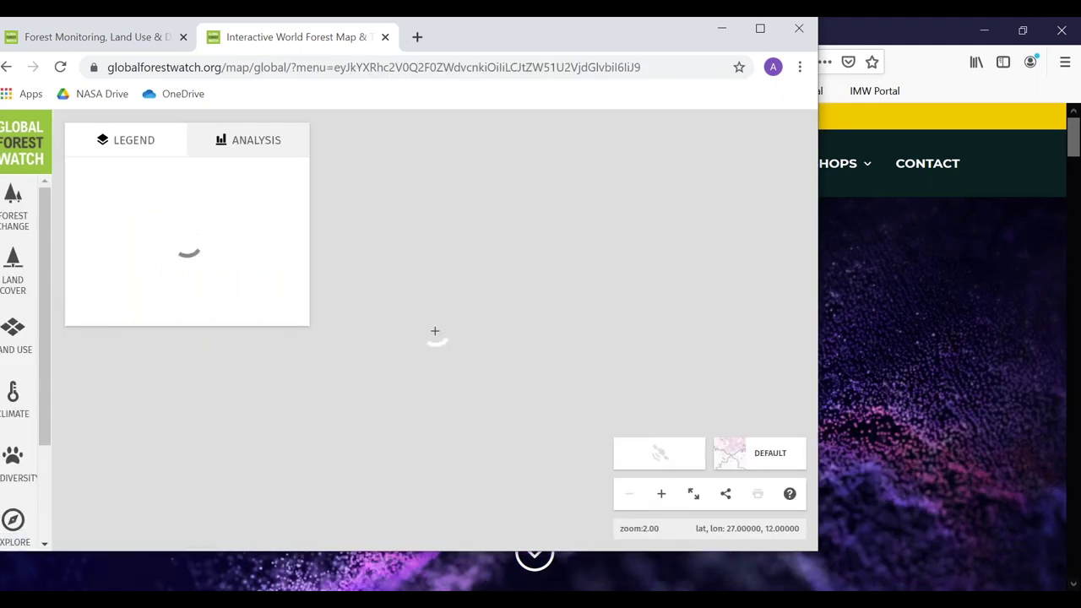
Enlarge the browser window slightly and centre the forest map on the United States.
drag(822, 562, 831, 568)
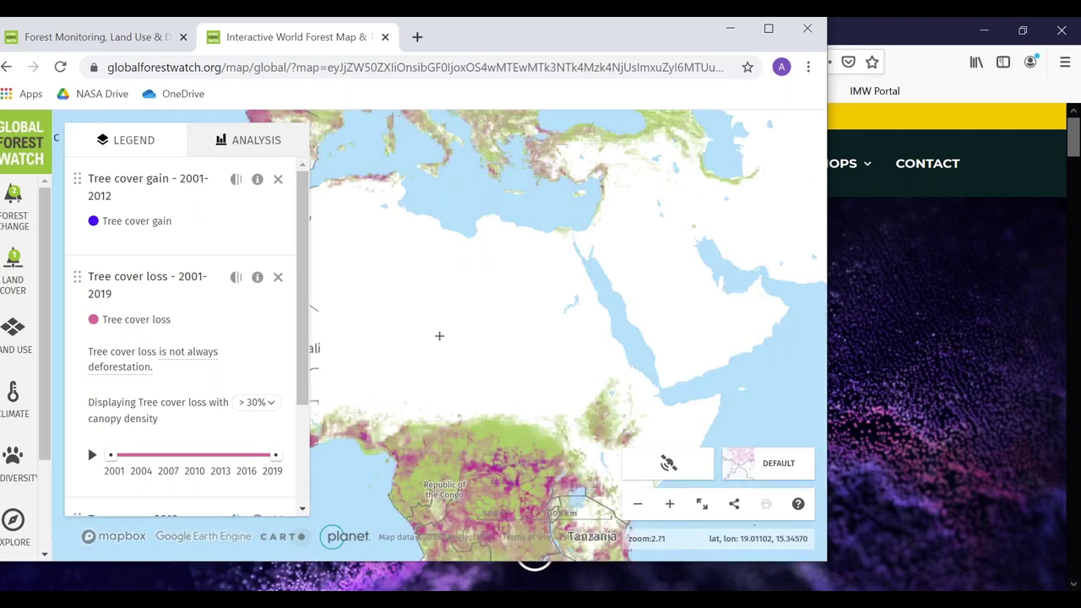
drag(59, 152, 664, 294)
drag(381, 237, 698, 284)
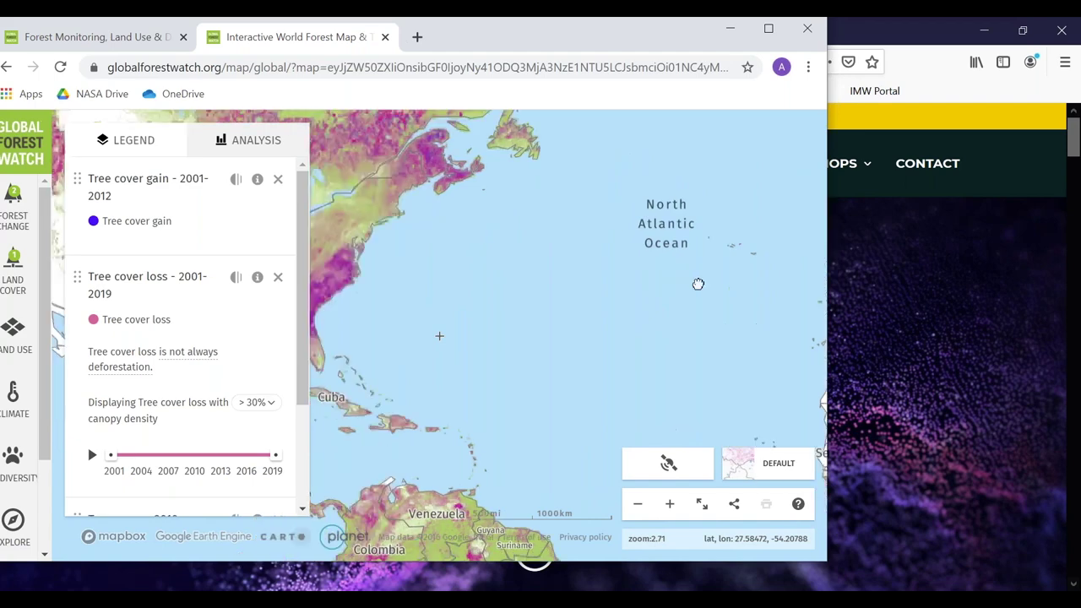
drag(599, 257, 726, 288)
drag(432, 233, 587, 271)
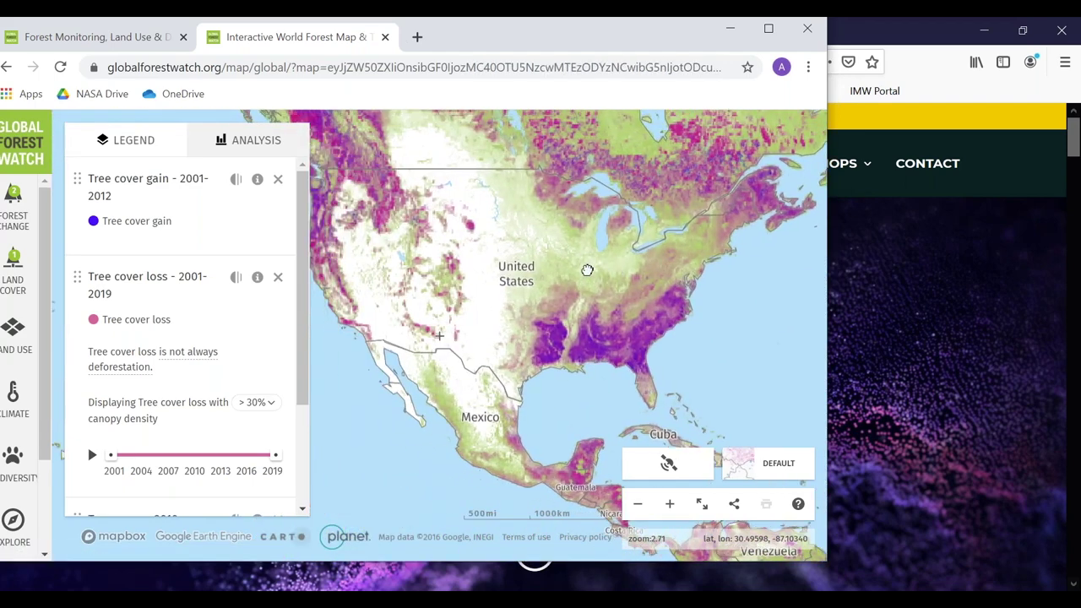
scroll(380, 245, up, 3)
Zoom the map in on Oregon and the Pacific Northwest, showing the forest change analysis panel.
drag(380, 245, 408, 271)
drag(481, 311, 460, 231)
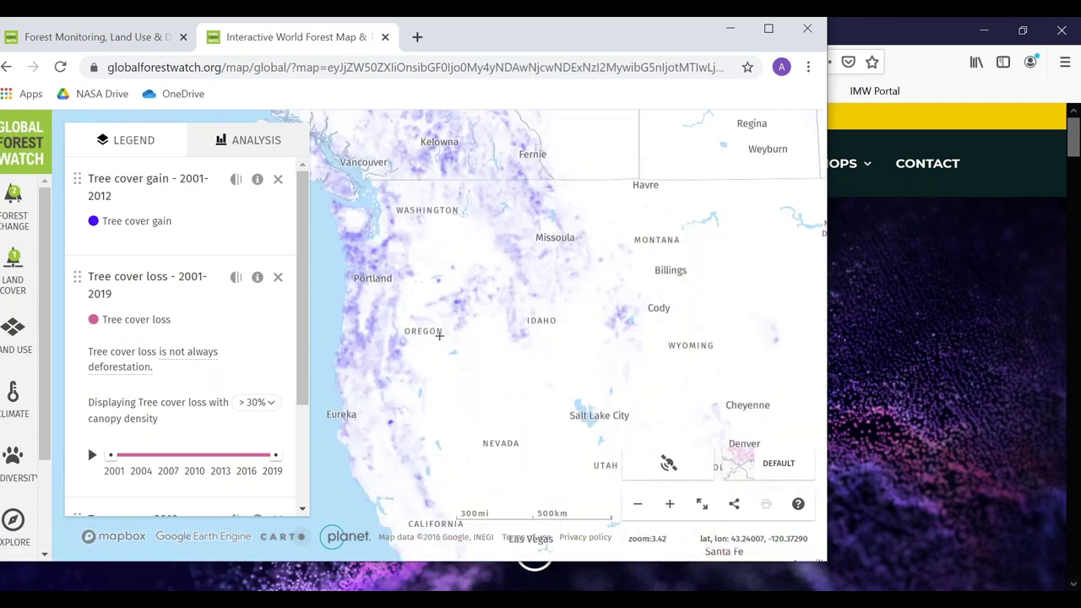
scroll(509, 261, up, 3)
scroll(519, 320, up, 2)
click(250, 139)
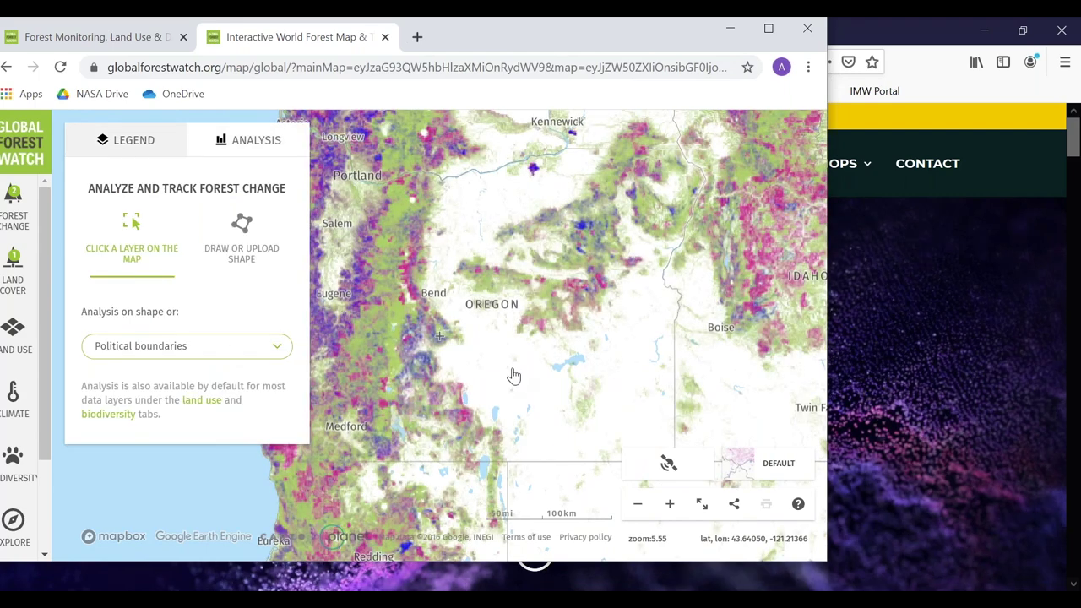
Analyze forest change for Oregon and review its natural forest and tree cover loss statistics.
click(514, 376)
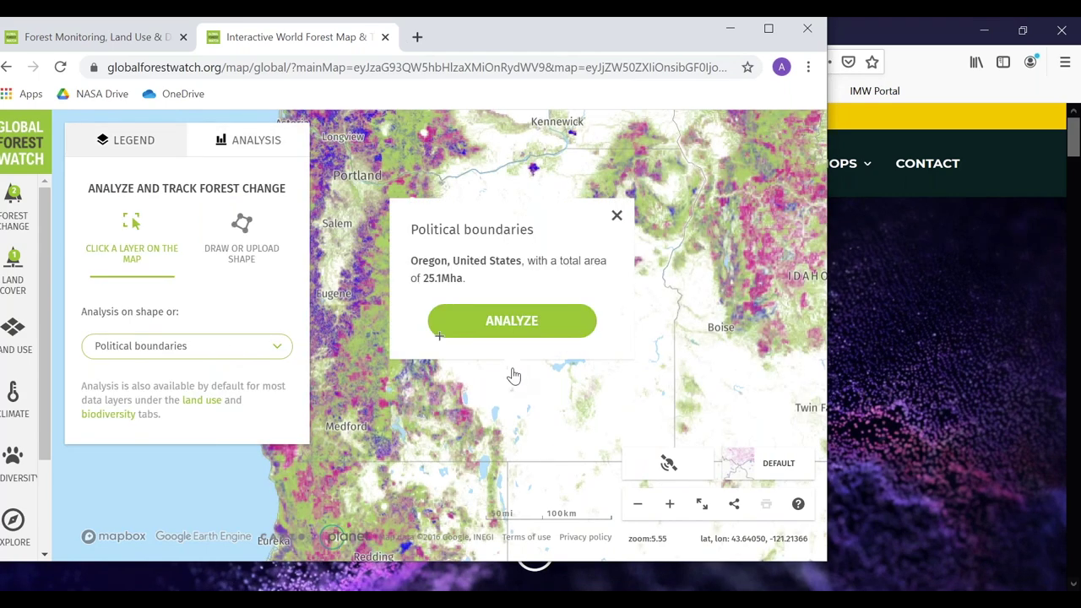
click(490, 323)
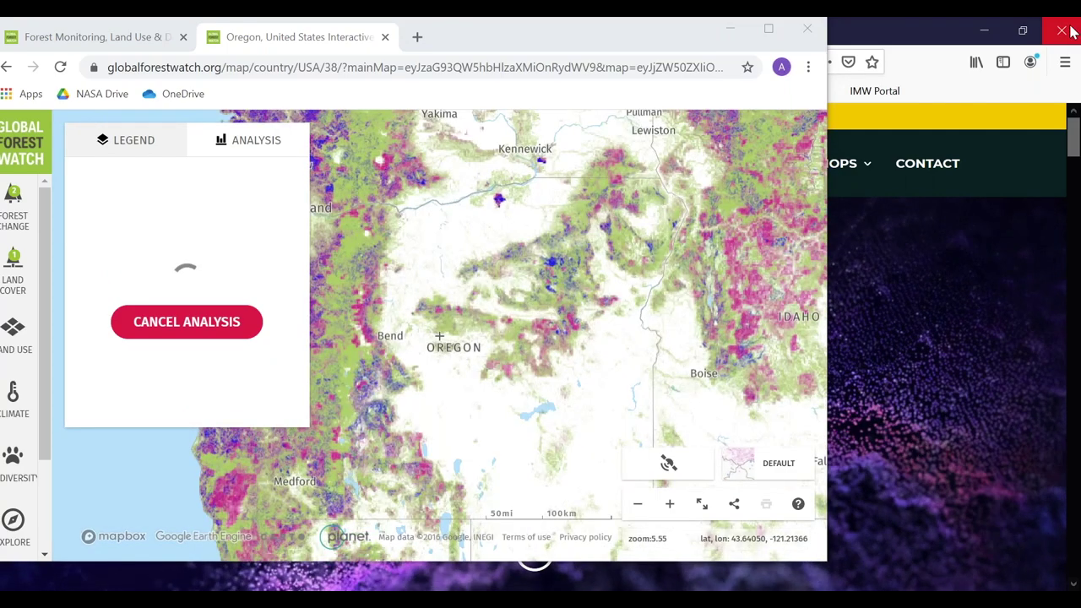
click(769, 29)
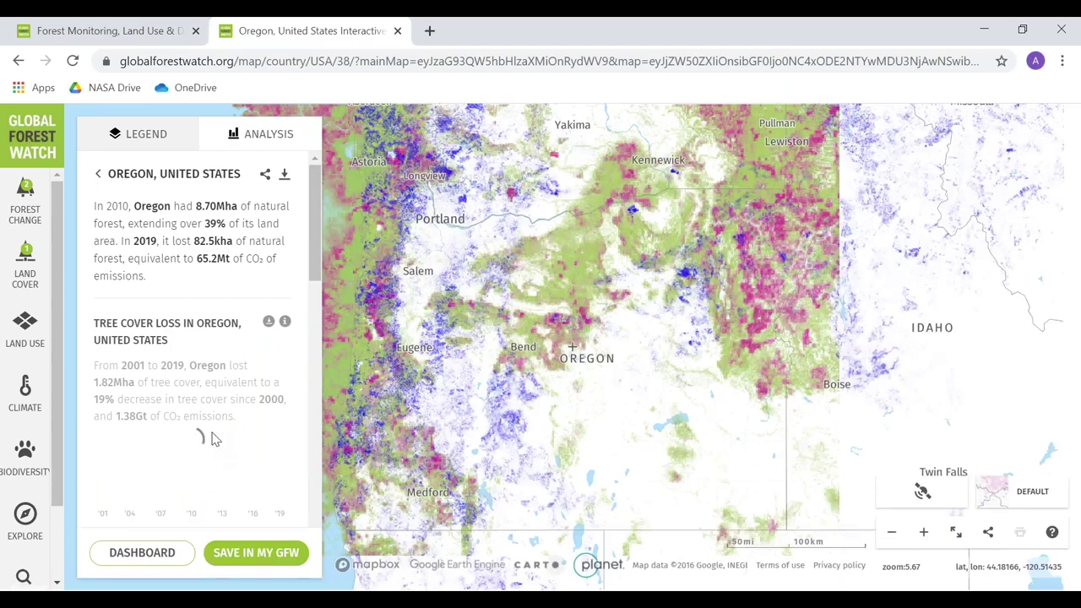
scroll(213, 440, down, 5)
scroll(213, 439, down, 10)
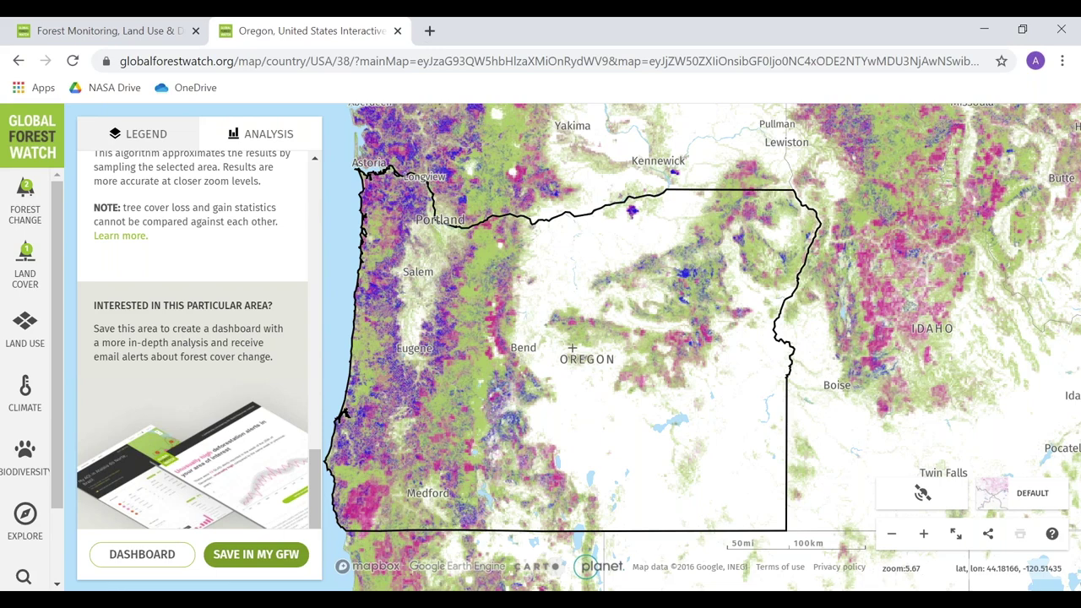
Attempt to save Oregon as an area in My GFW, dismissing the login prompt.
click(282, 555)
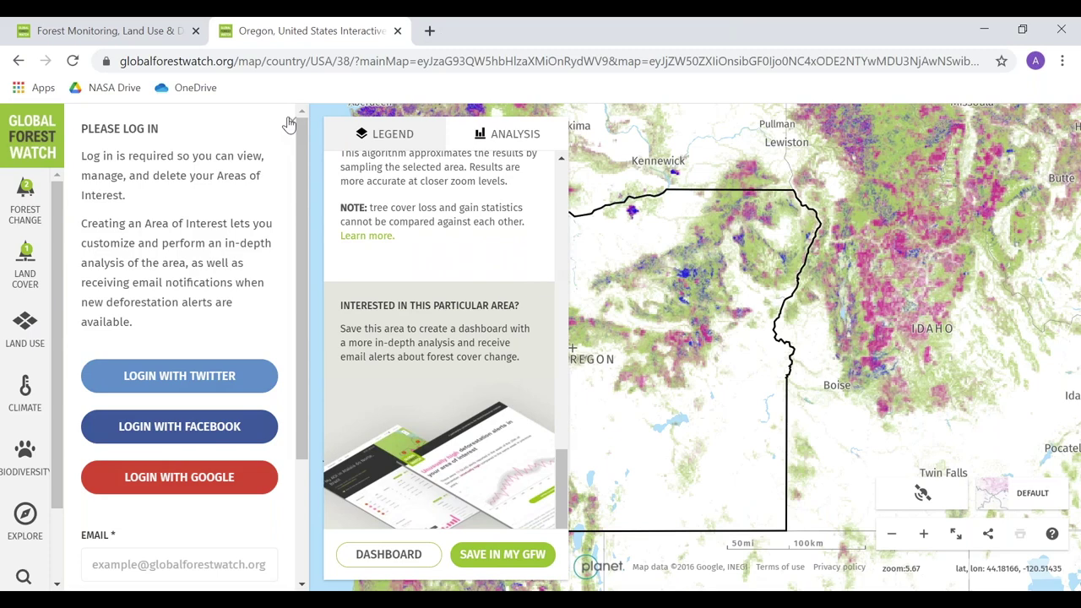
click(290, 125)
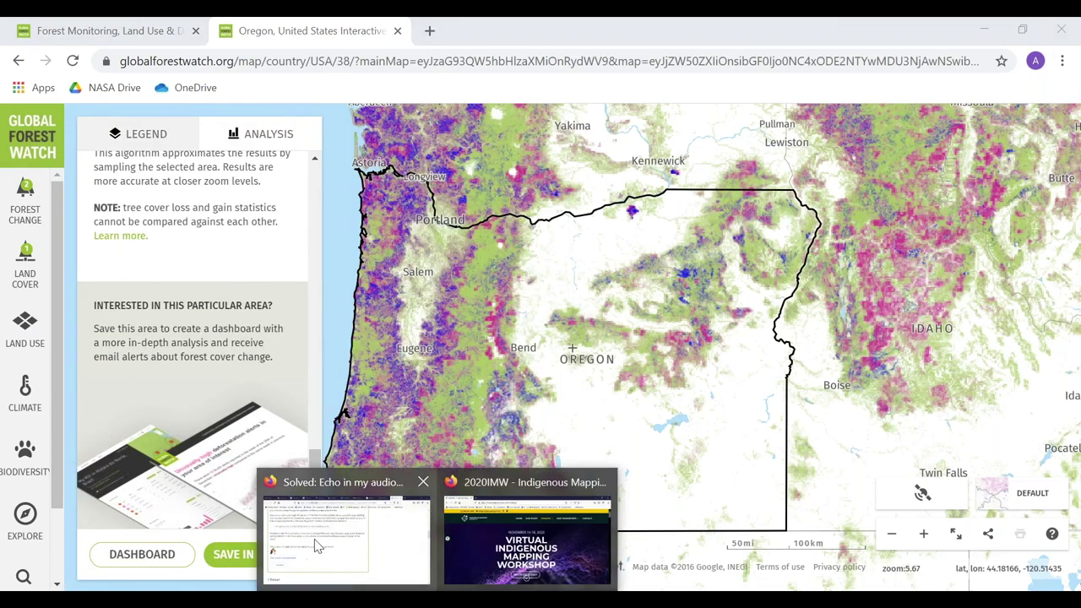
click(311, 531)
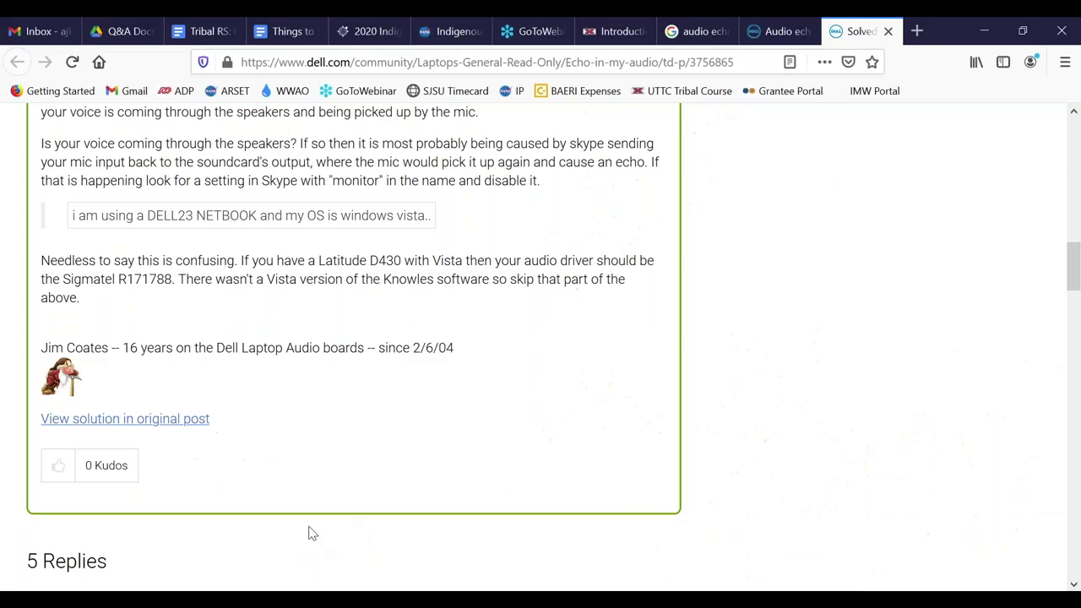
Return to the Tribal RS: Q&A Week 4 document and scroll to Session 8's Questions 6–12.
click(196, 32)
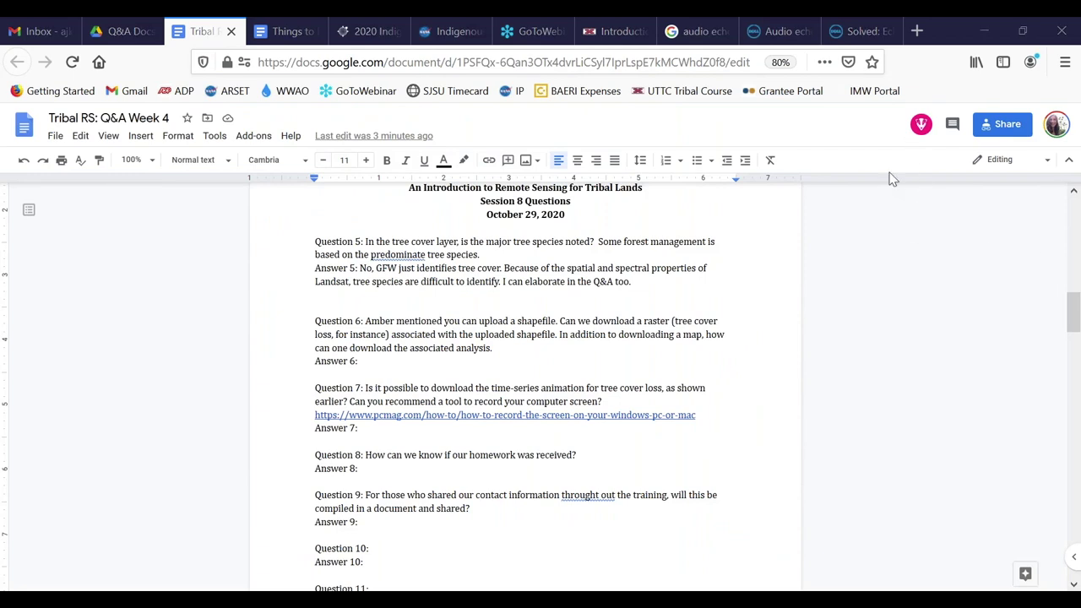
scroll(561, 475, down, 3)
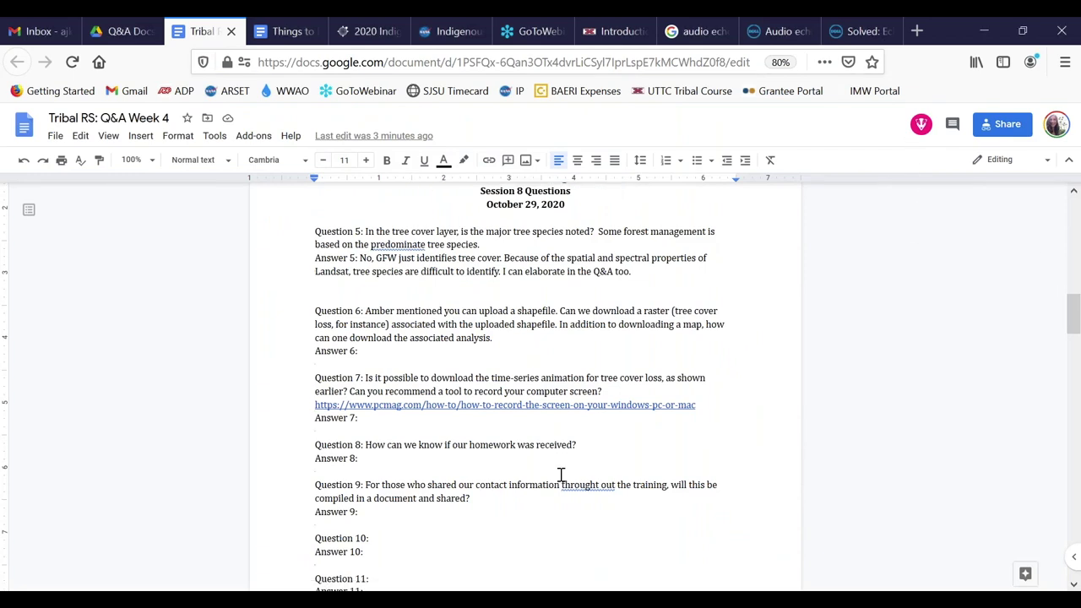
scroll(561, 475, down, 3)
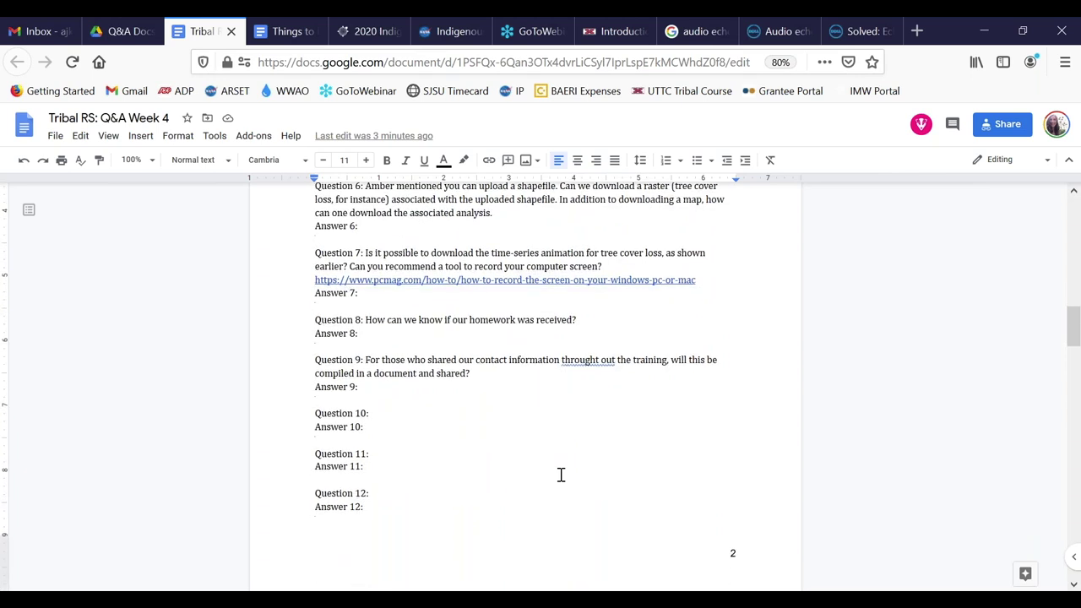